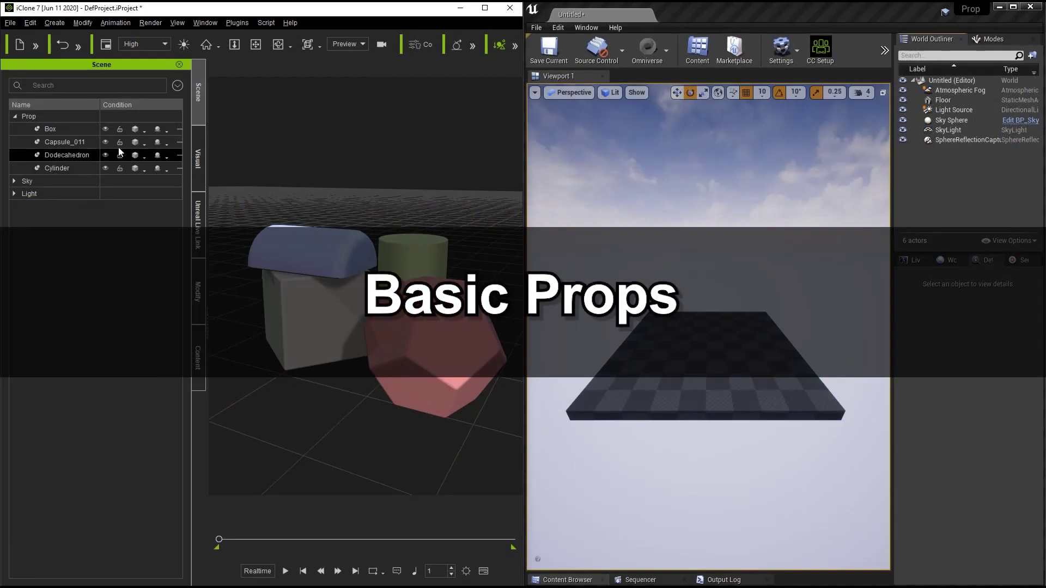
- Select the Box, Capsule_011, Dodecahedron and Cylinder props and transfer them to Unreal Engine through Unreal Live Link
{"action": "left_click_drag", "start_coordinate": [57, 122], "coordinate": [74, 168]}
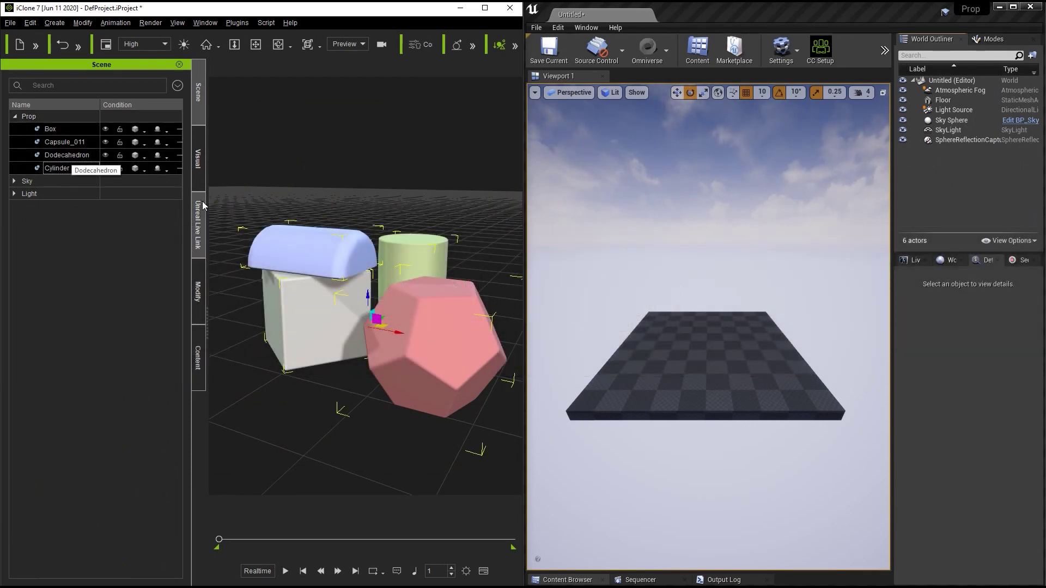
{"action": "left_click", "coordinate": [202, 205]}
{"action": "left_click", "coordinate": [77, 155]}
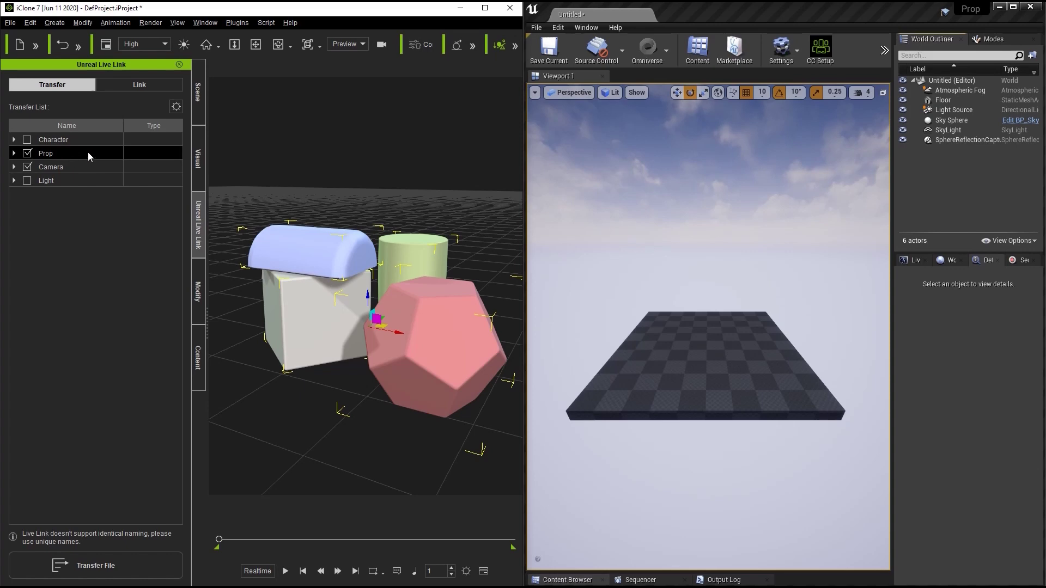
{"action": "left_click", "coordinate": [15, 154]}
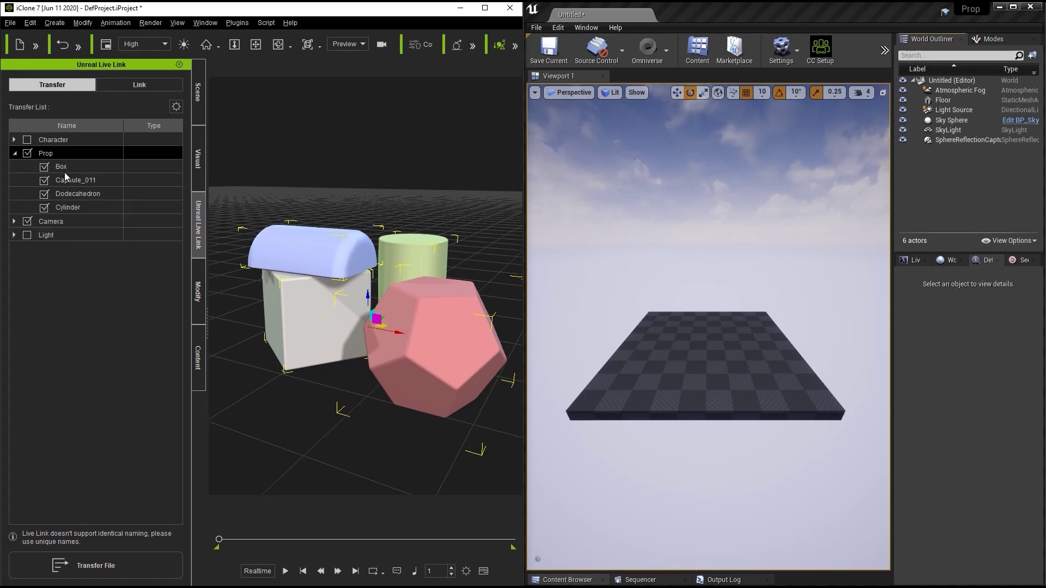
{"action": "left_click", "coordinate": [142, 561]}
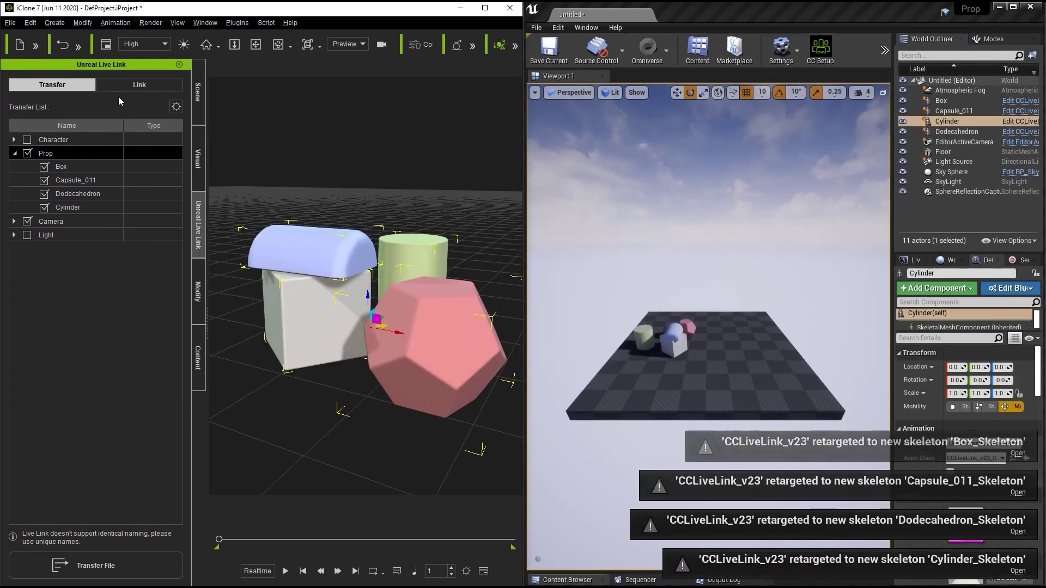
- Activate the live link for the props, and add the iClone LiveLink source in Unreal Engine
{"action": "left_click", "coordinate": [136, 85]}
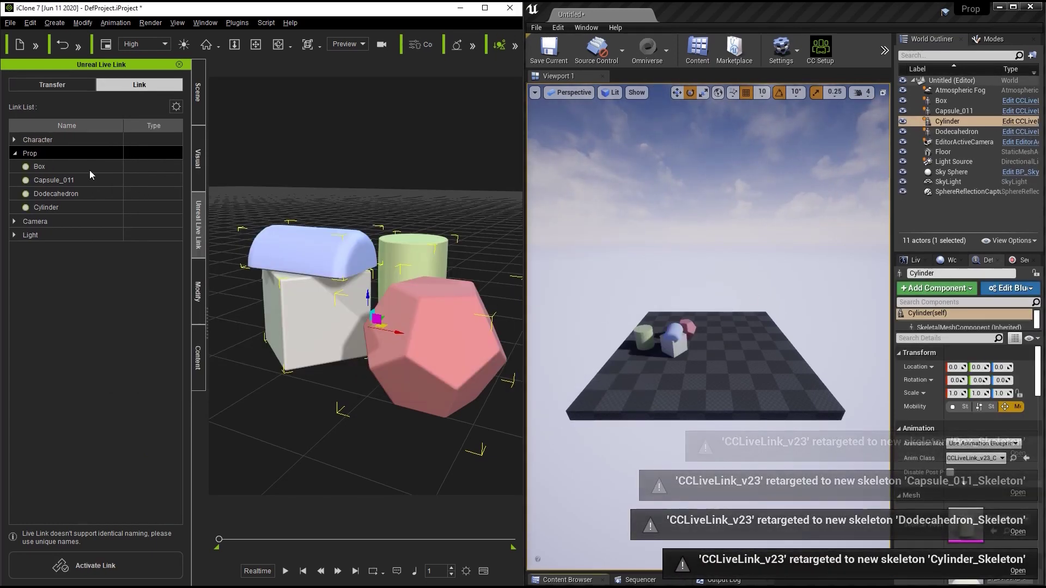
{"action": "left_click", "coordinate": [113, 559]}
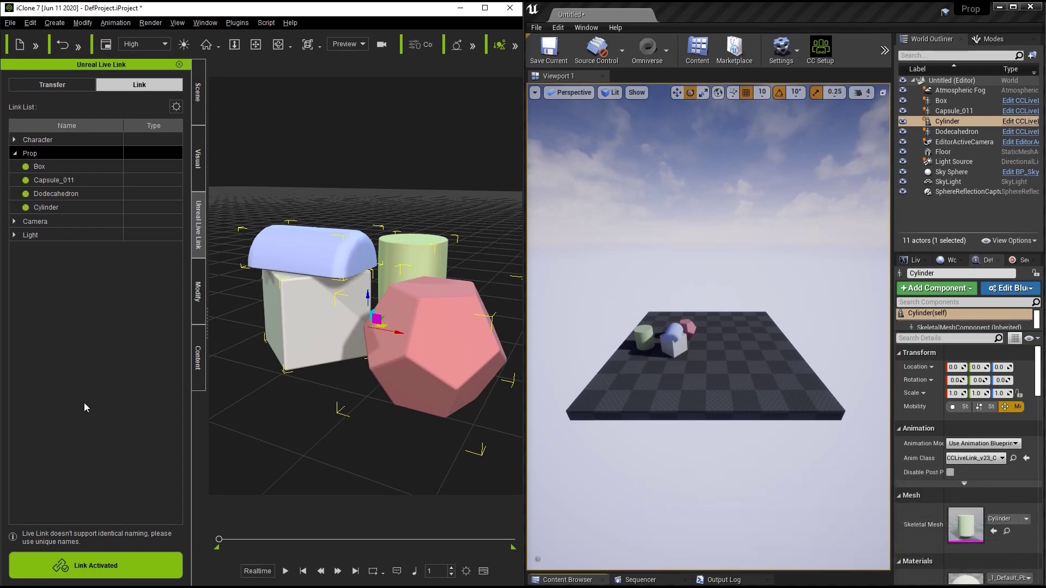
{"action": "left_click", "coordinate": [915, 260]}
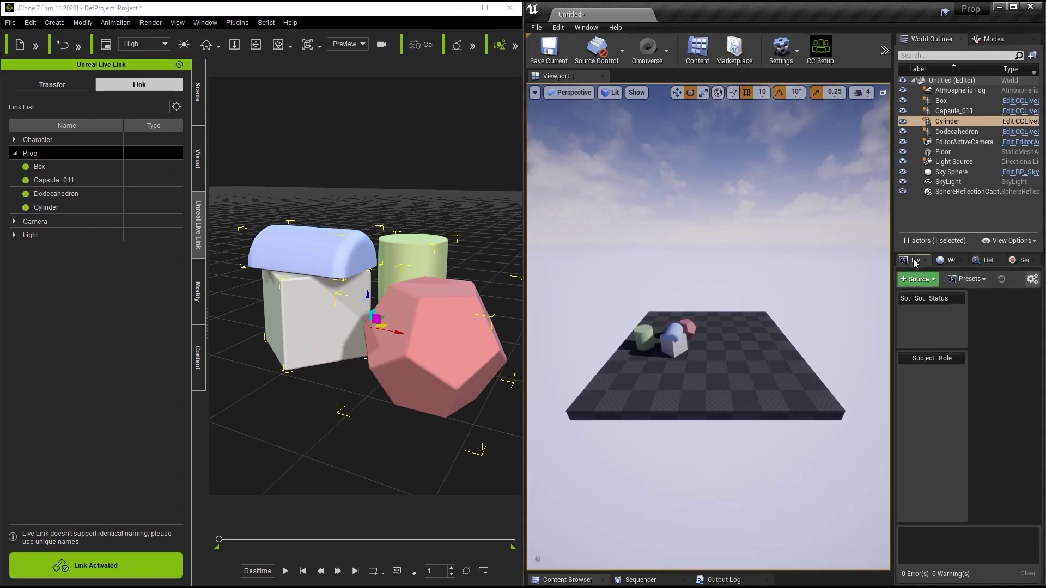
{"action": "left_click", "coordinate": [918, 279]}
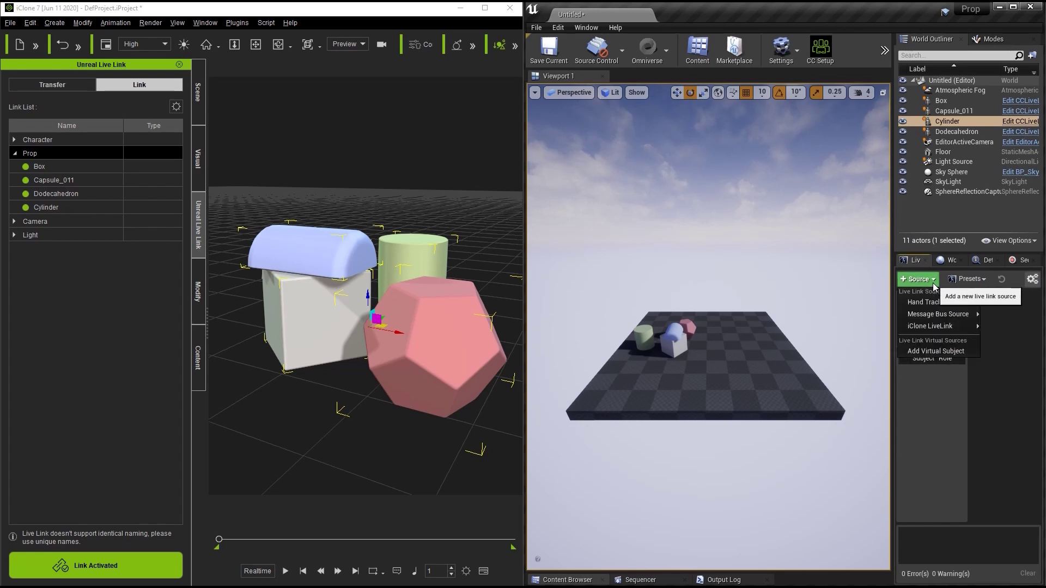
{"action": "mouse_move", "coordinate": [935, 326]}
{"action": "left_click", "coordinate": [861, 338]}
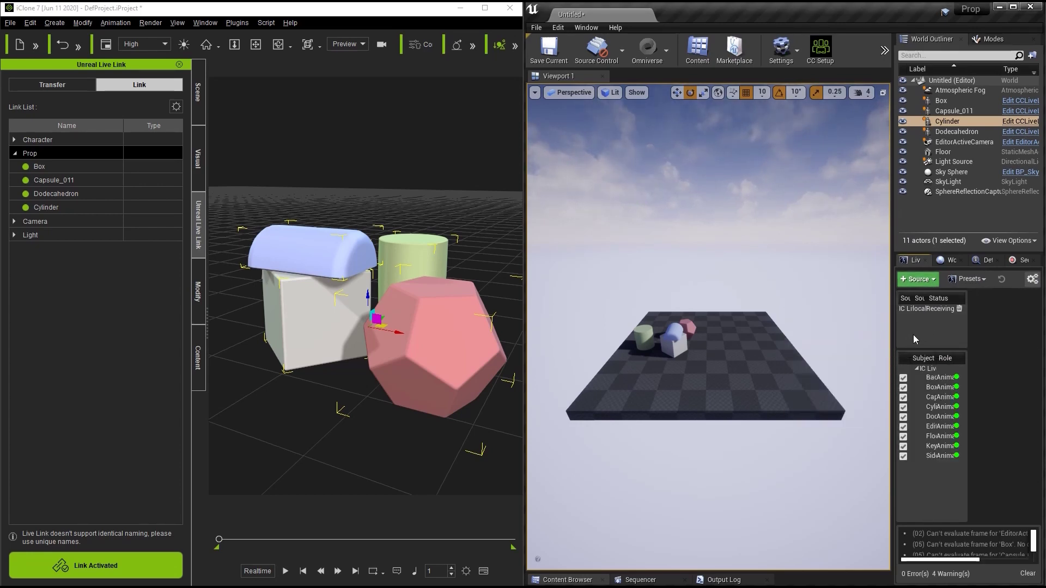
- Pilot the EditorActiveCamera so that the Unreal viewport looks through it
{"action": "left_click", "coordinate": [948, 142]}
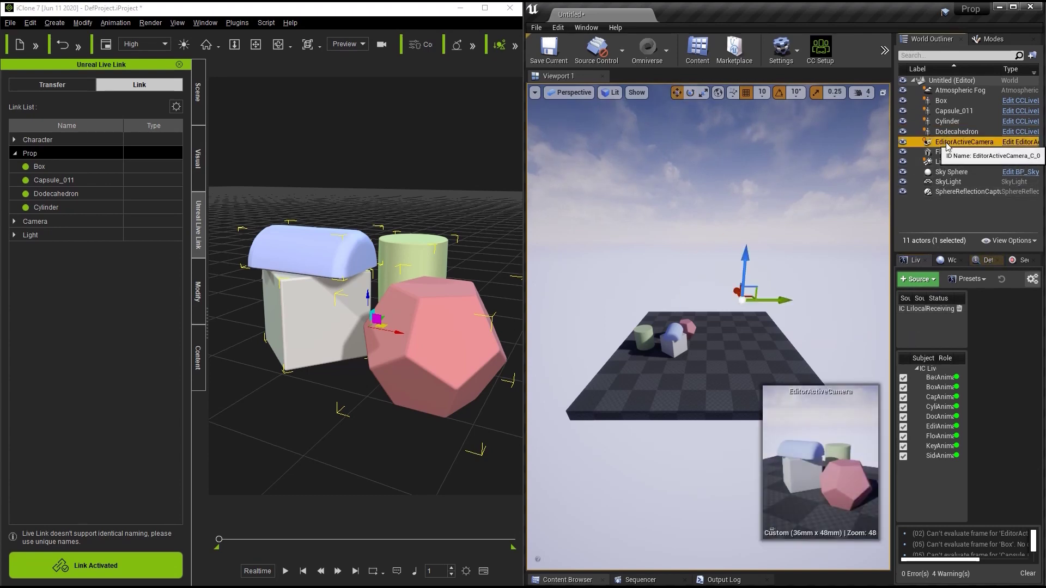
{"action": "right_click", "coordinate": [946, 143]}
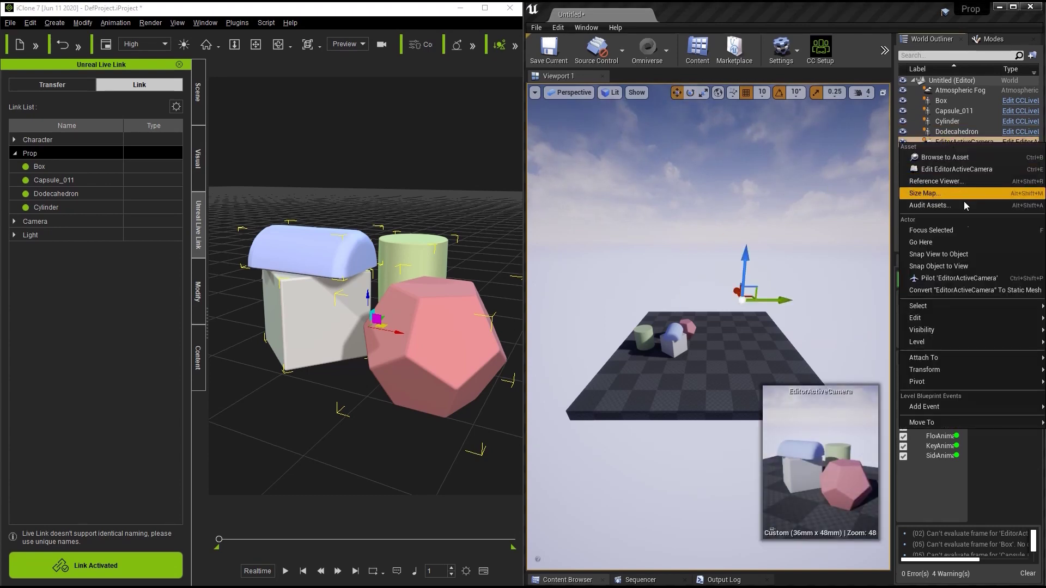
{"action": "left_click", "coordinate": [951, 277]}
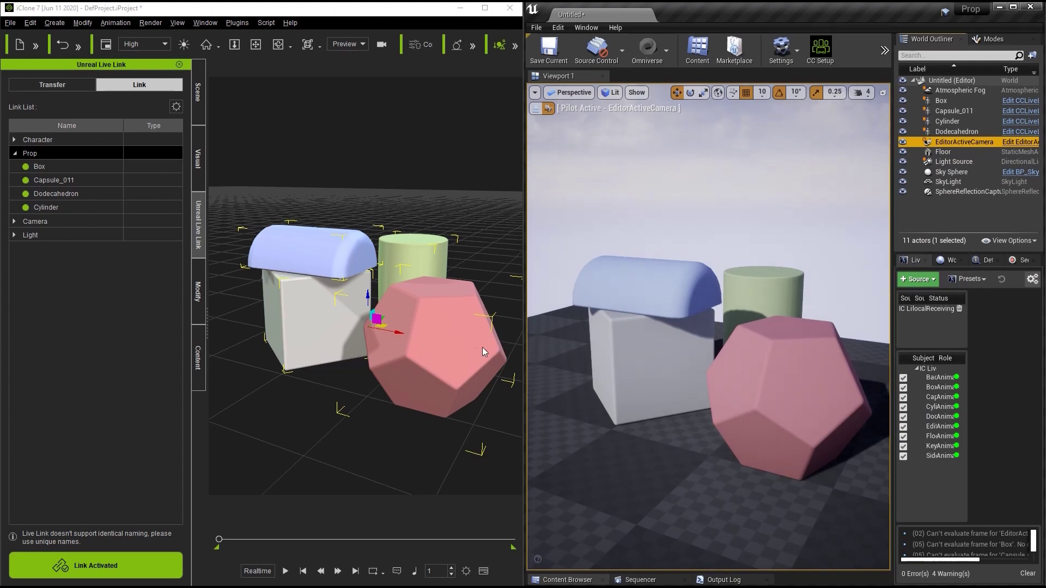
- In iClone, move the dodecahedron across the floor in front of the box and rotate it
{"action": "left_click", "coordinate": [324, 333]}
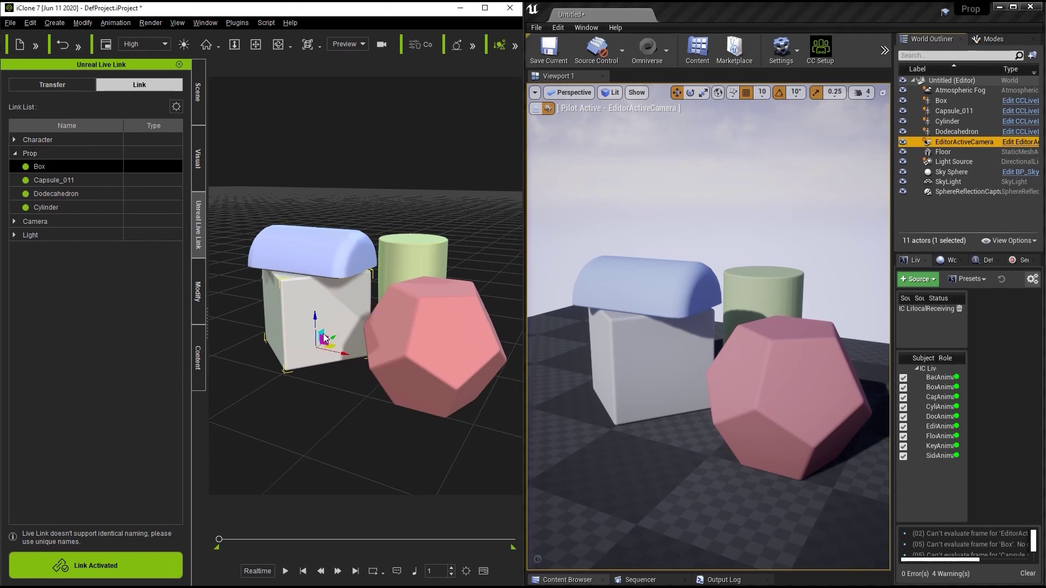
{"action": "left_click", "coordinate": [412, 369]}
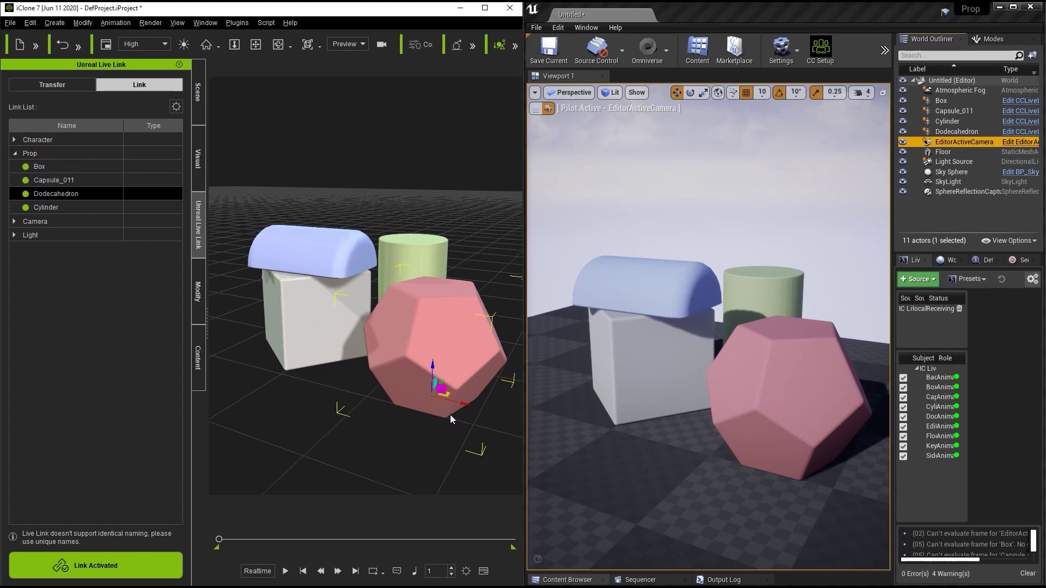
{"action": "left_click_drag", "start_coordinate": [449, 394], "coordinate": [417, 402]}
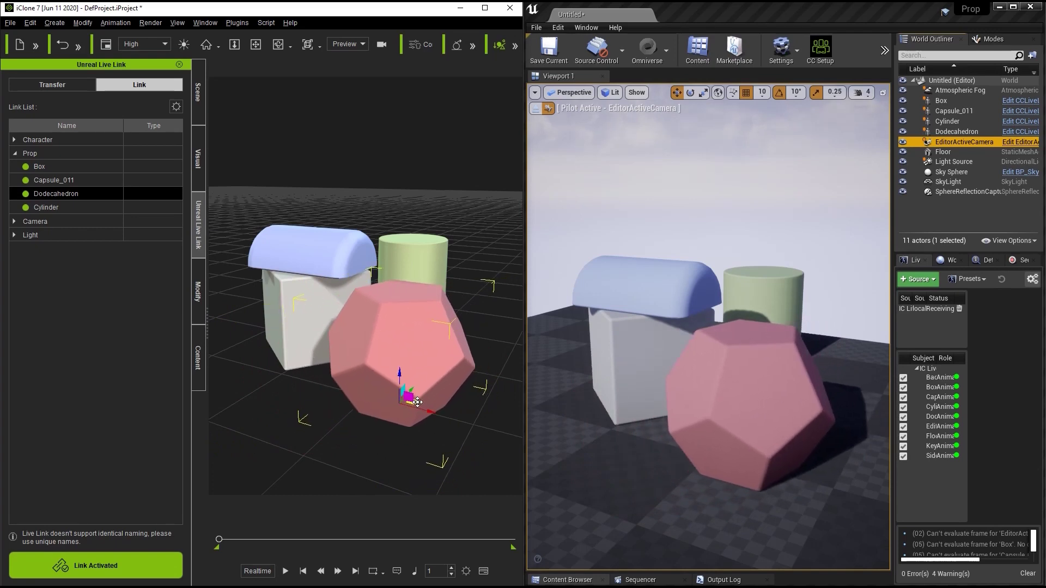
{"action": "key", "text": "e"}
{"action": "mouse_move", "coordinate": [408, 394]}
{"action": "left_mouse_down"}
{"action": "mouse_move", "coordinate": [409, 373]}
{"action": "mouse_move", "coordinate": [398, 394]}
{"action": "left_mouse_up"}
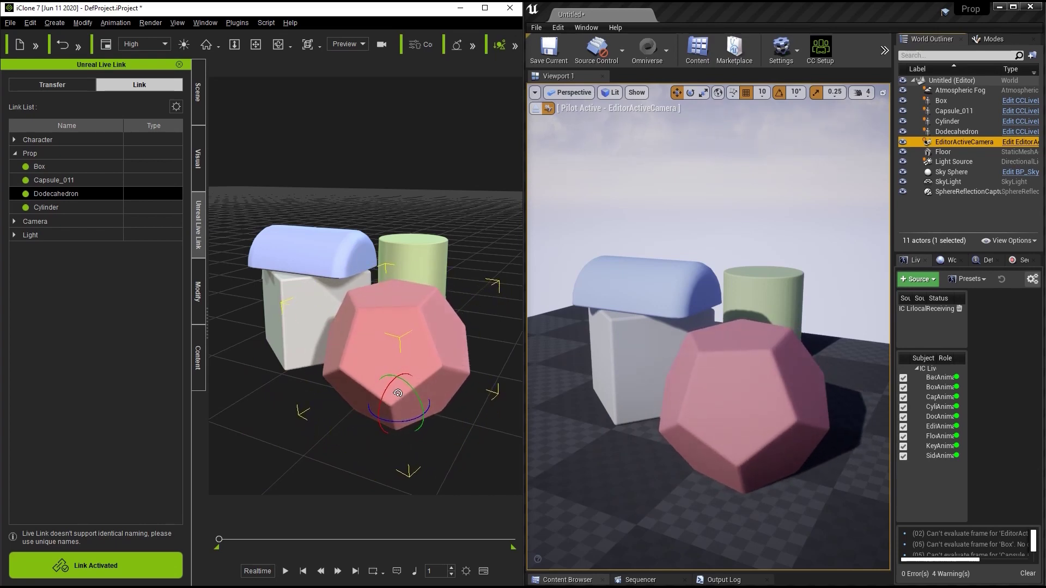
- Move the cylinder sideways out from behind the dodecahedron and scale it to a much taller, slightly wider shape
{"action": "left_click", "coordinate": [421, 263]}
{"action": "key", "text": "w"}
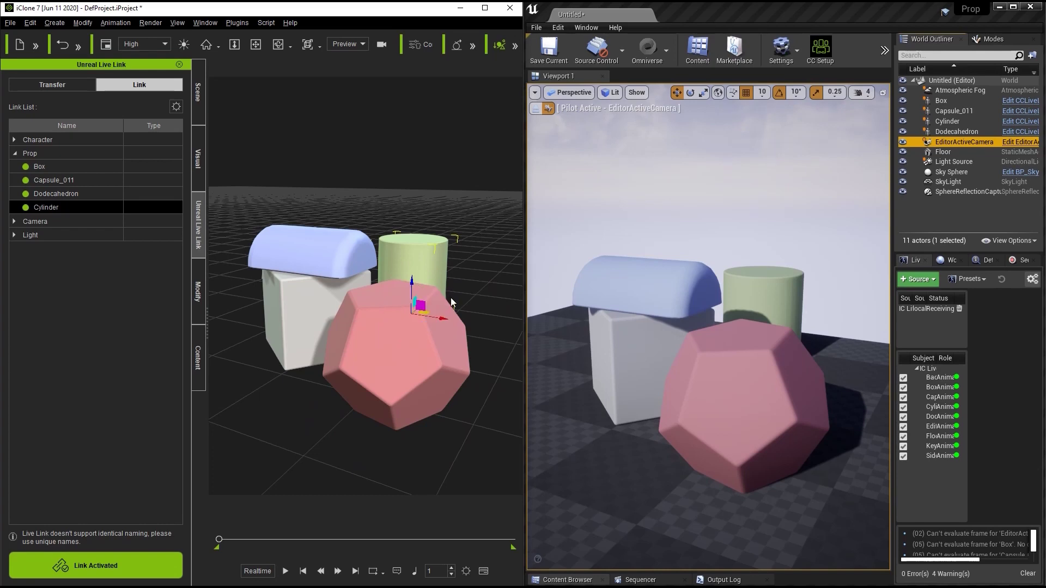
{"action": "left_click_drag", "start_coordinate": [424, 315], "coordinate": [470, 325]}
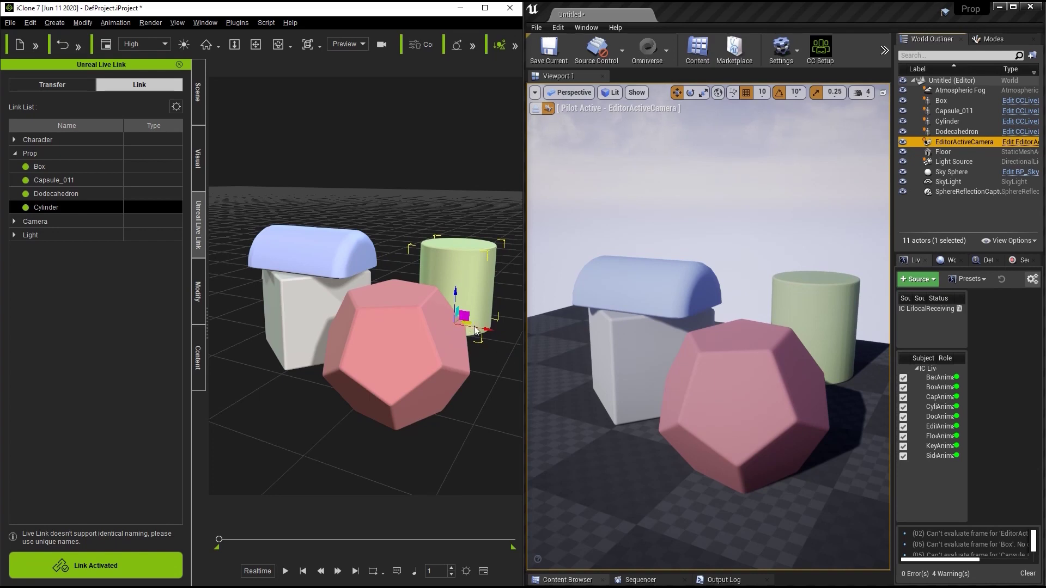
{"action": "key", "text": "r"}
{"action": "left_click_drag", "start_coordinate": [455, 293], "coordinate": [445, 200]}
{"action": "left_click_drag", "start_coordinate": [493, 332], "coordinate": [512, 328]}
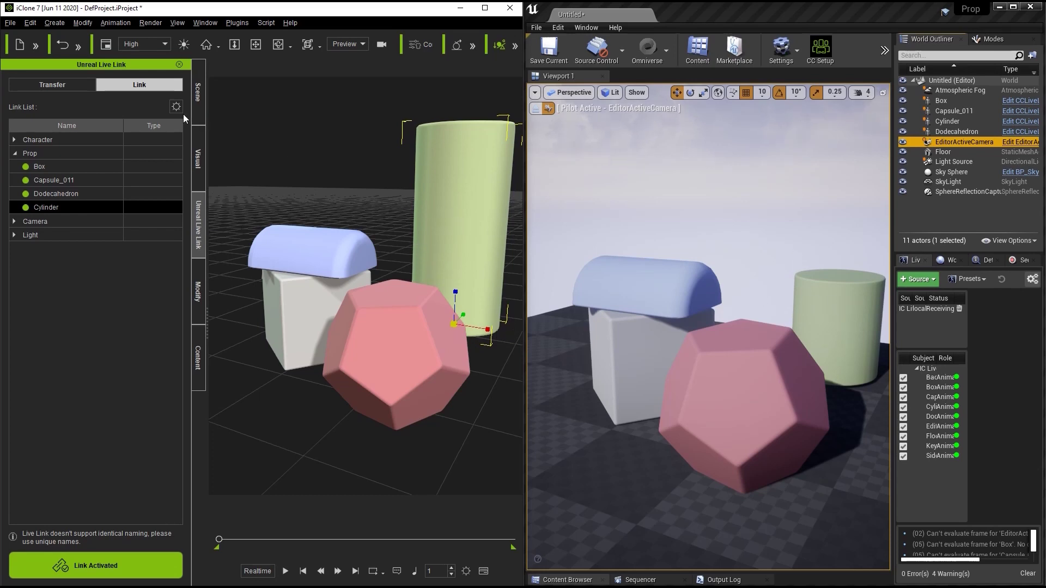
- Transfer only the rescaled Cylinder prop to Unreal Engine again
{"action": "left_click", "coordinate": [60, 90]}
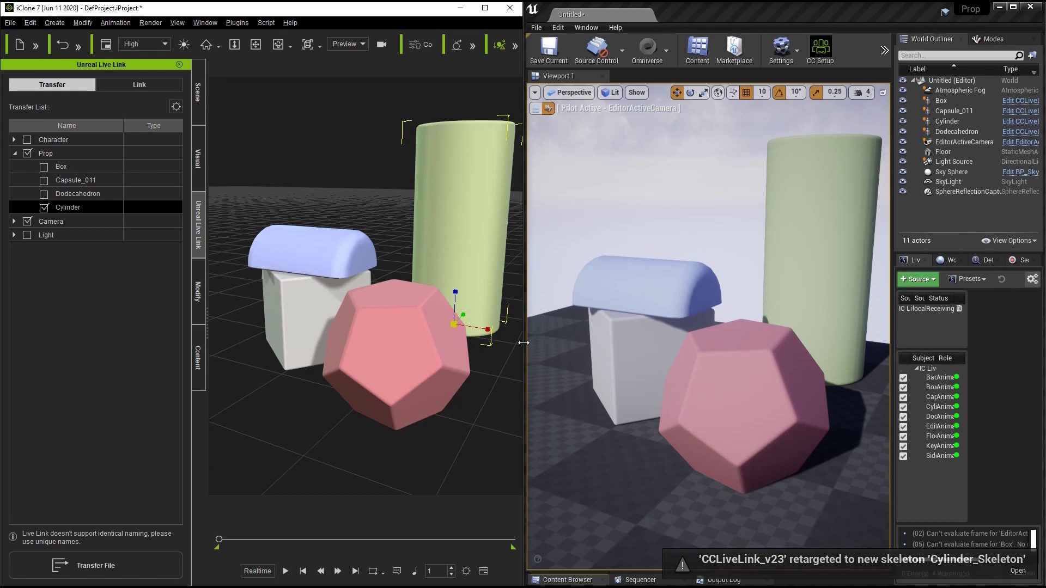
{"action": "mouse_move", "coordinate": [463, 323]}
{"action": "left_mouse_down"}
{"action": "mouse_move", "coordinate": [479, 326]}
{"action": "mouse_move", "coordinate": [460, 327]}
{"action": "mouse_move", "coordinate": [443, 304]}
{"action": "mouse_move", "coordinate": [429, 320]}
{"action": "mouse_move", "coordinate": [456, 339]}
{"action": "left_mouse_up"}
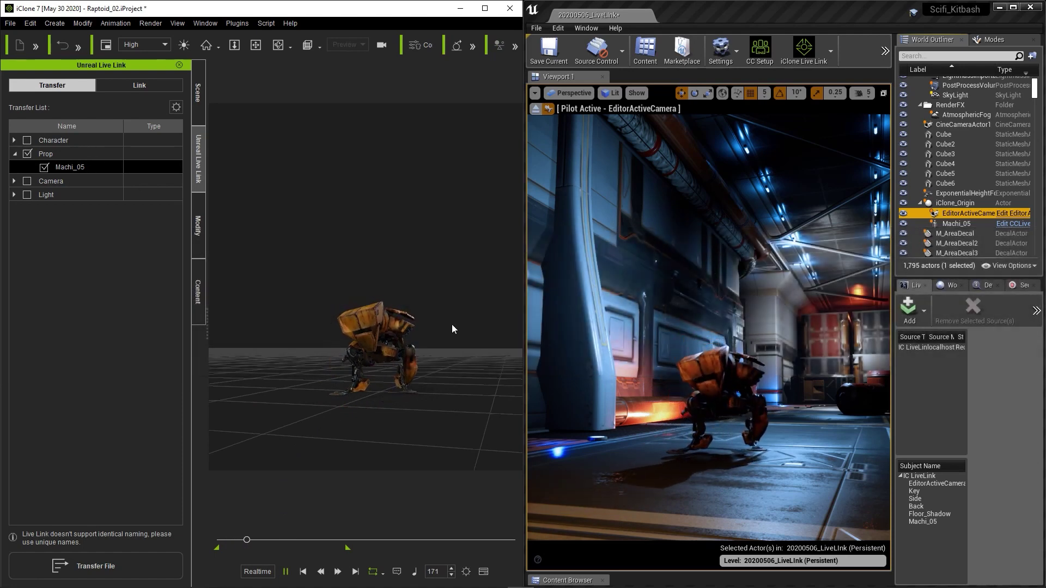
- Return to the first frame, scale up the Machi_05 robot uniformly and transfer it to Unreal Engine again
{"action": "left_click", "coordinate": [303, 571]}
{"action": "key", "text": "e"}
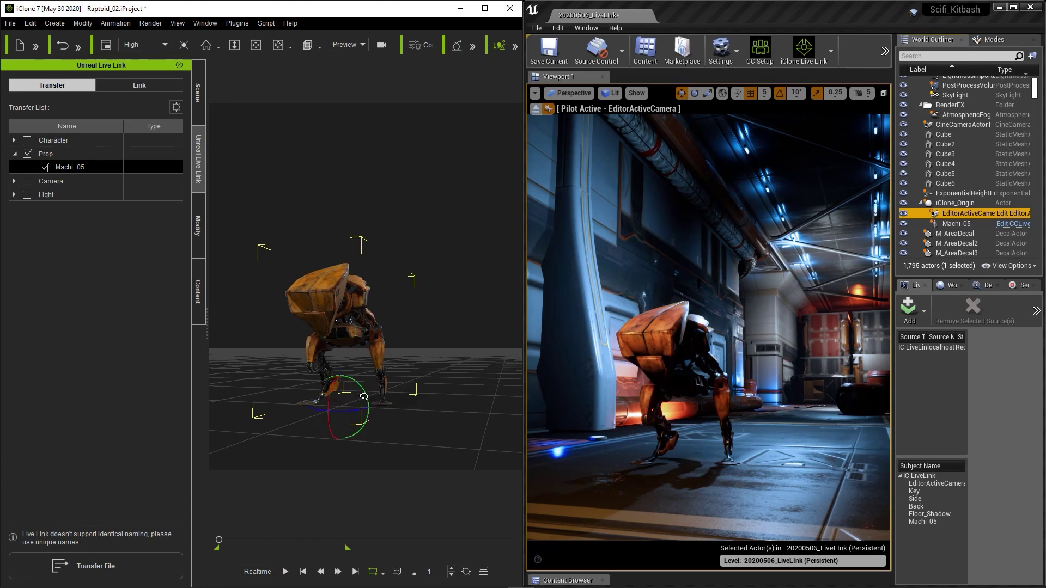
{"action": "key", "text": "r"}
{"action": "left_click_drag", "start_coordinate": [338, 408], "coordinate": [374, 355]}
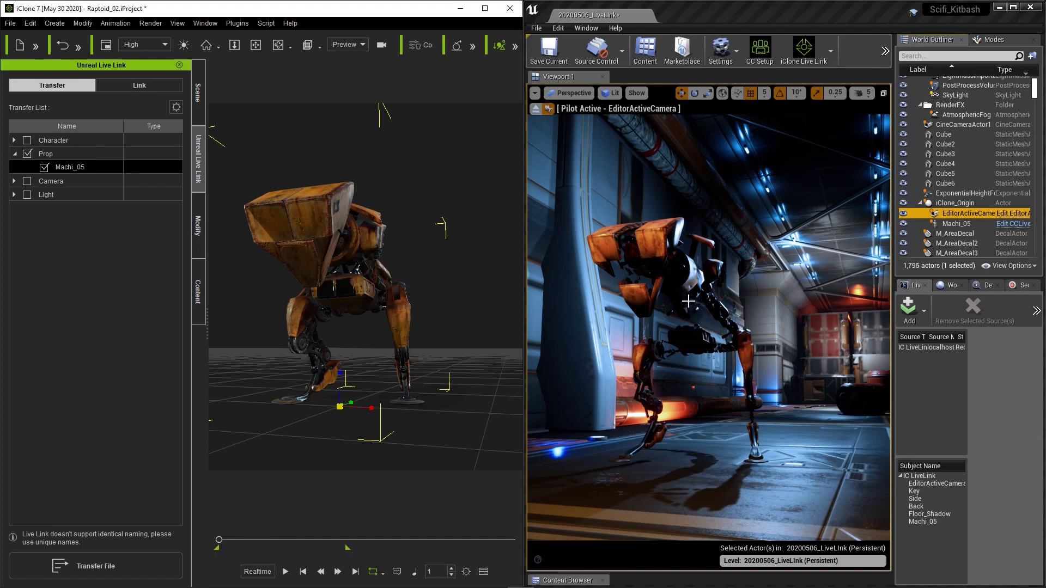
{"action": "left_click", "coordinate": [106, 560]}
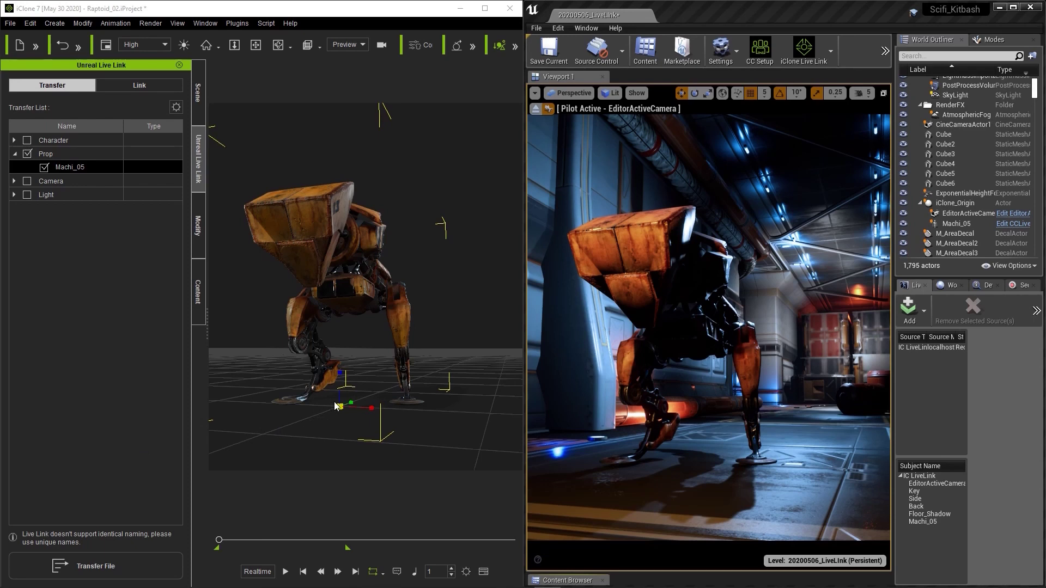
- Play the enlarged robot's animation to compare both viewports, and return to the first frame
{"action": "left_click", "coordinate": [287, 573]}
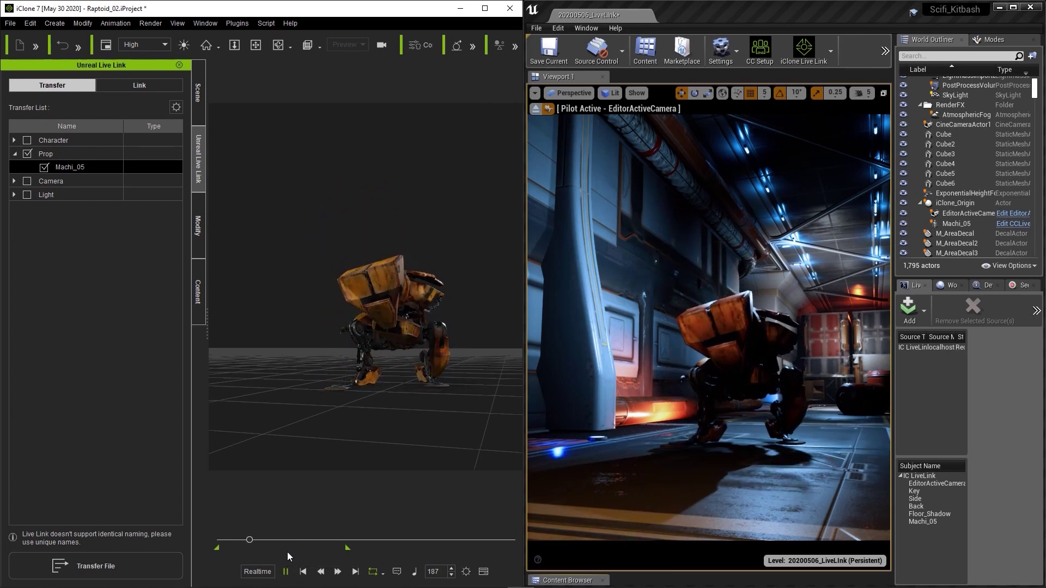
{"action": "left_click", "coordinate": [286, 571]}
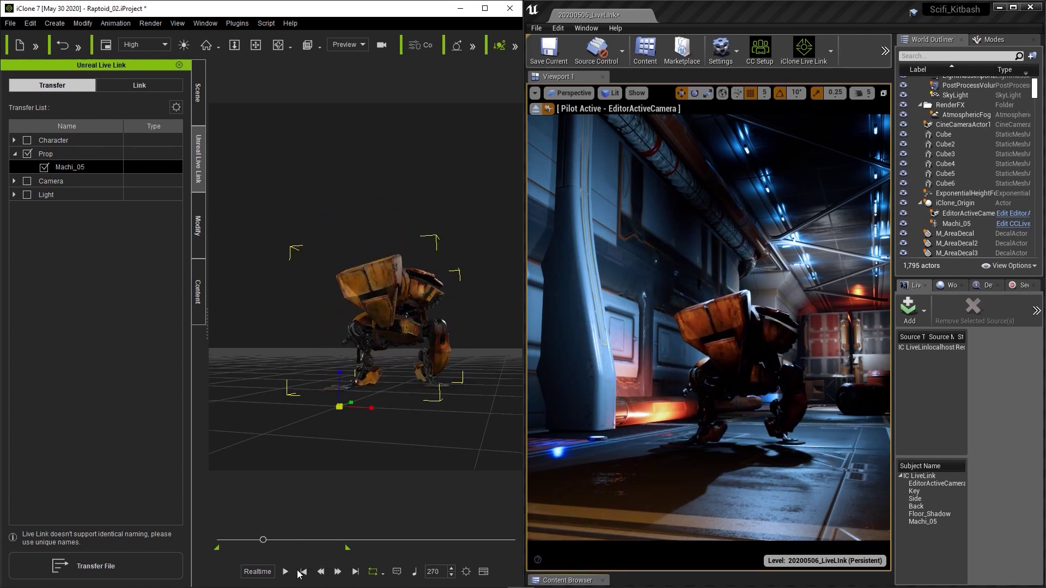
{"action": "left_click", "coordinate": [303, 571]}
- Have the Machi_05 robot perform the Walk_S motion and return to the first frame
{"action": "right_click", "coordinate": [324, 275]}
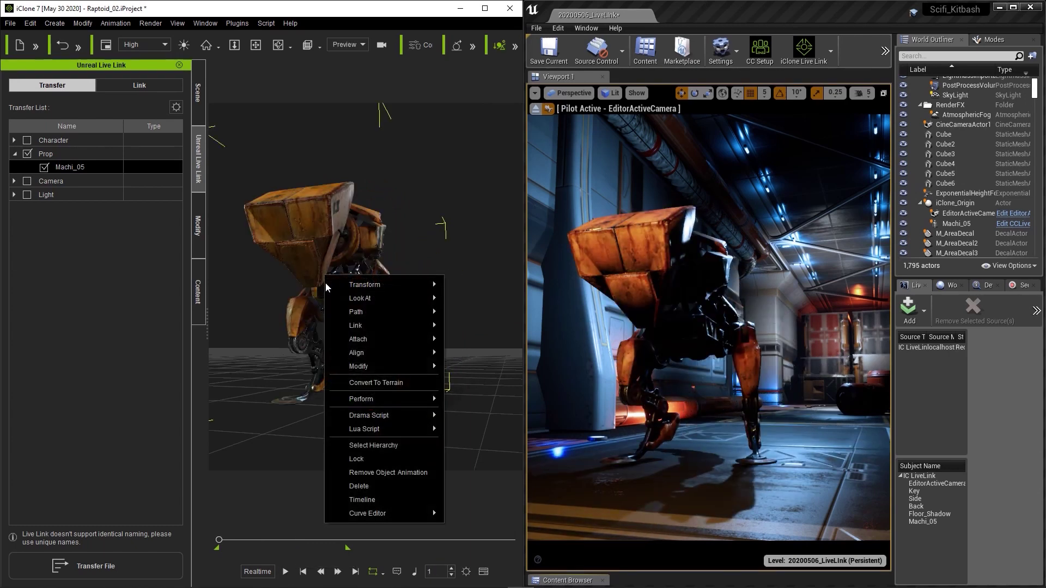
{"action": "mouse_move", "coordinate": [360, 399]}
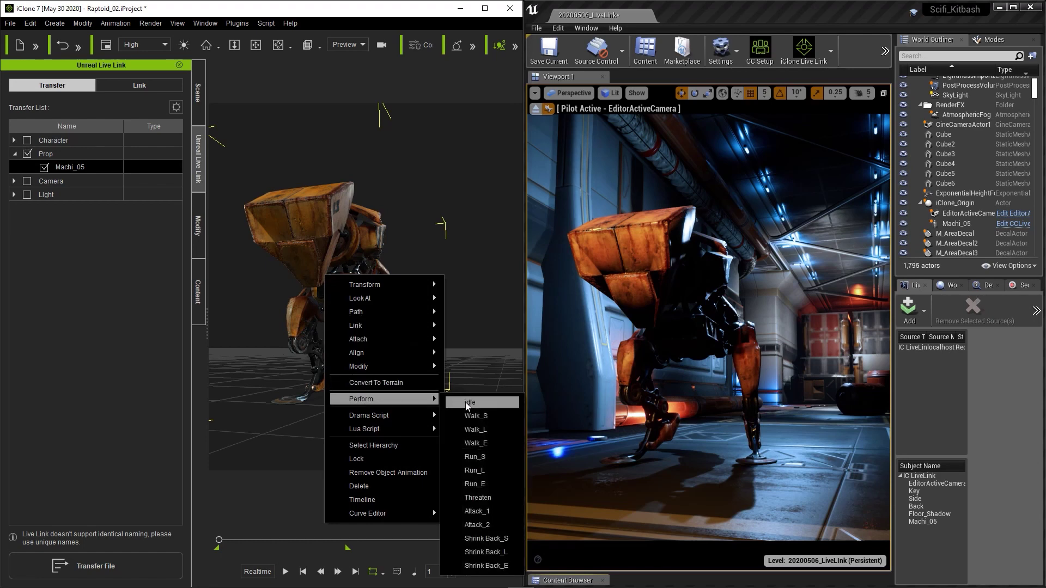
{"action": "left_click", "coordinate": [493, 419]}
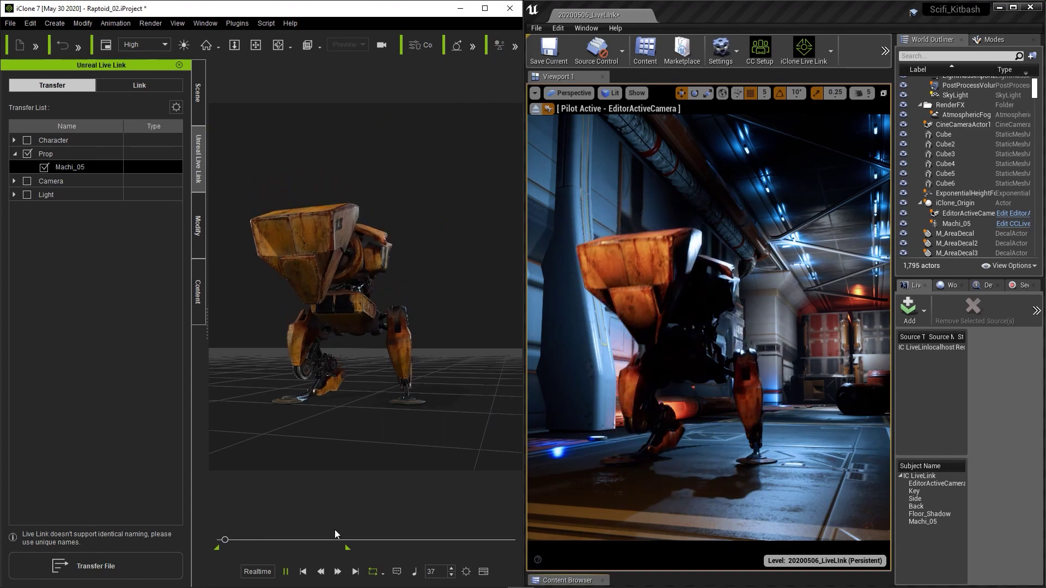
{"action": "key", "text": "space"}
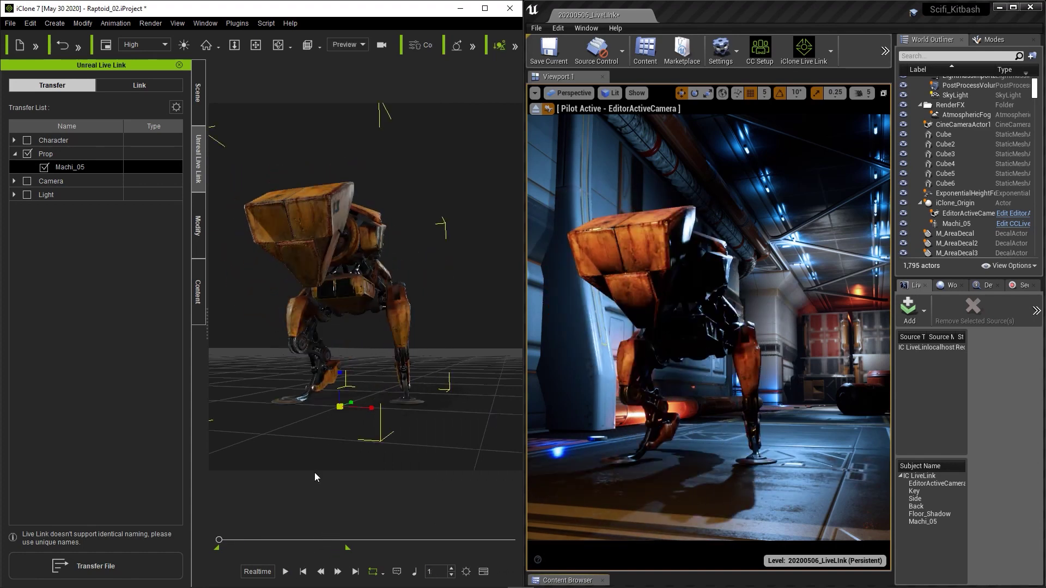
- Preview the robot's performed motion in both viewports and go back to the first frame
{"action": "right_click", "coordinate": [331, 274]}
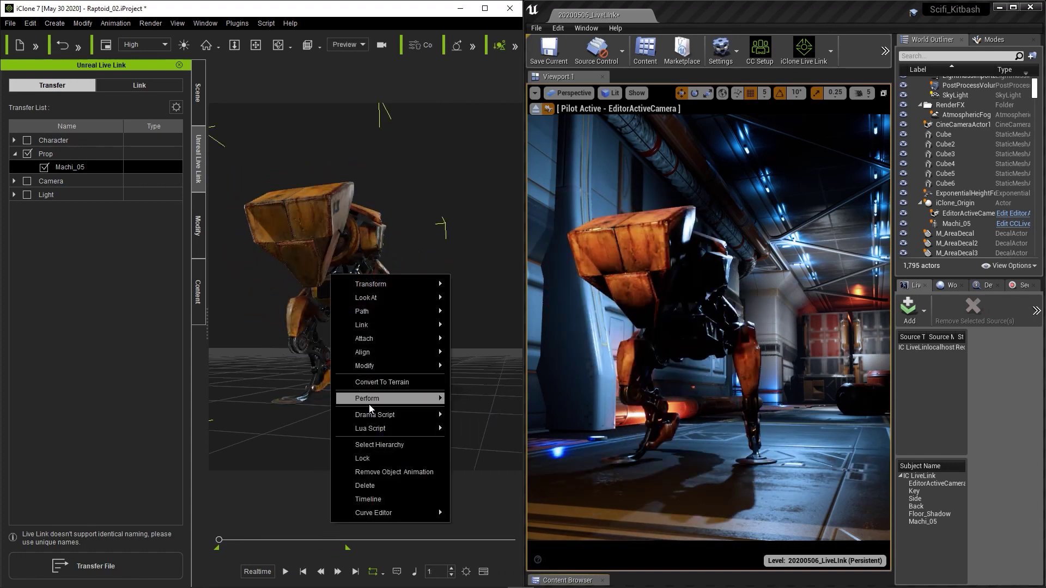
{"action": "mouse_move", "coordinate": [369, 404]}
{"action": "key", "text": "Escape"}
{"action": "key", "text": "space"}
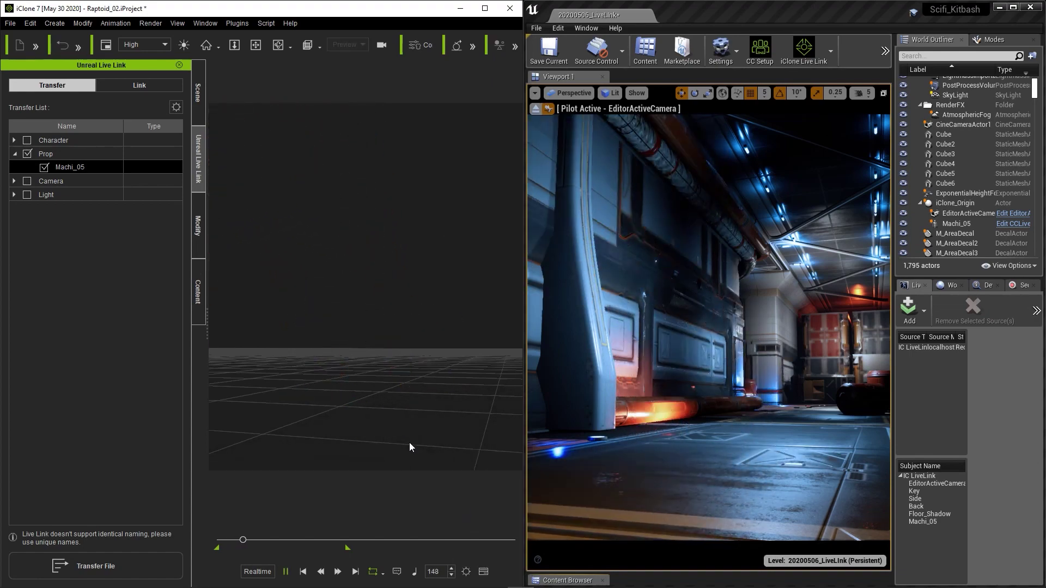
{"action": "left_click", "coordinate": [301, 572]}
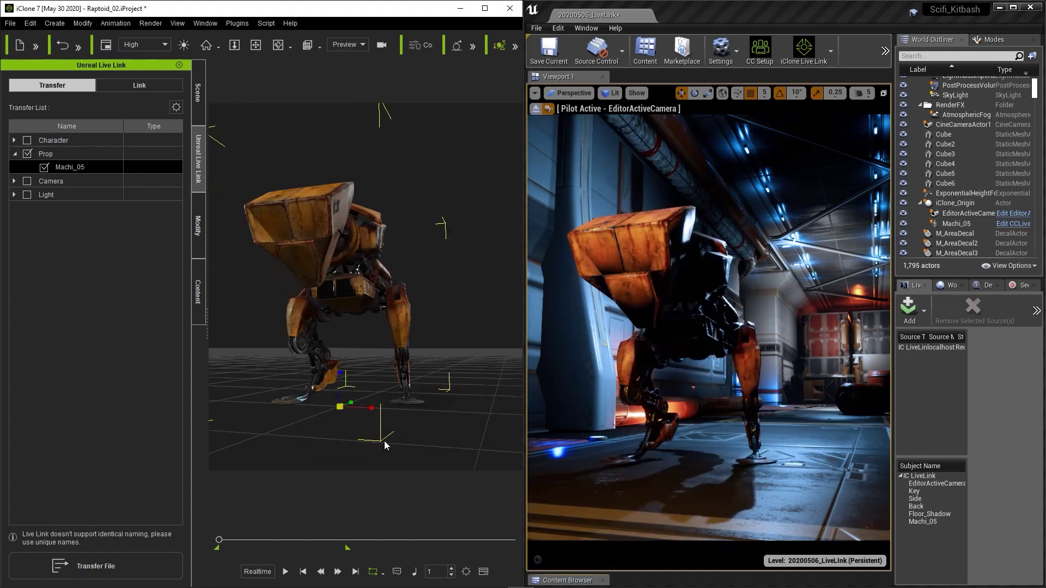
- View the robot from the front at a greater distance, and play its animation
{"action": "right_click_drag", "start_coordinate": [351, 402], "coordinate": [362, 383]}
{"action": "scroll", "coordinate": [367, 385], "scroll_direction": "down", "scroll_amount": 5}
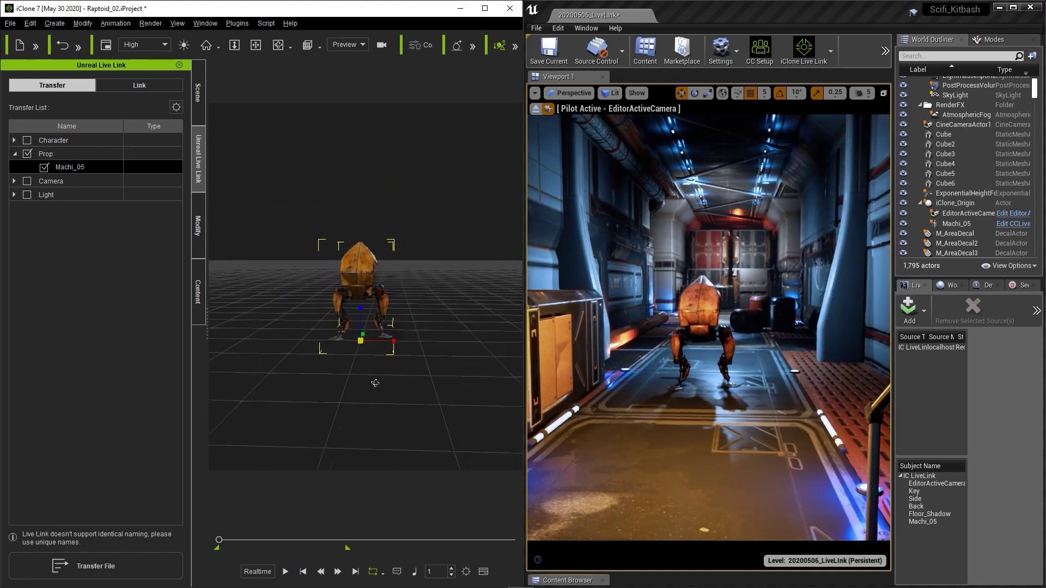
{"action": "left_click", "coordinate": [286, 573]}
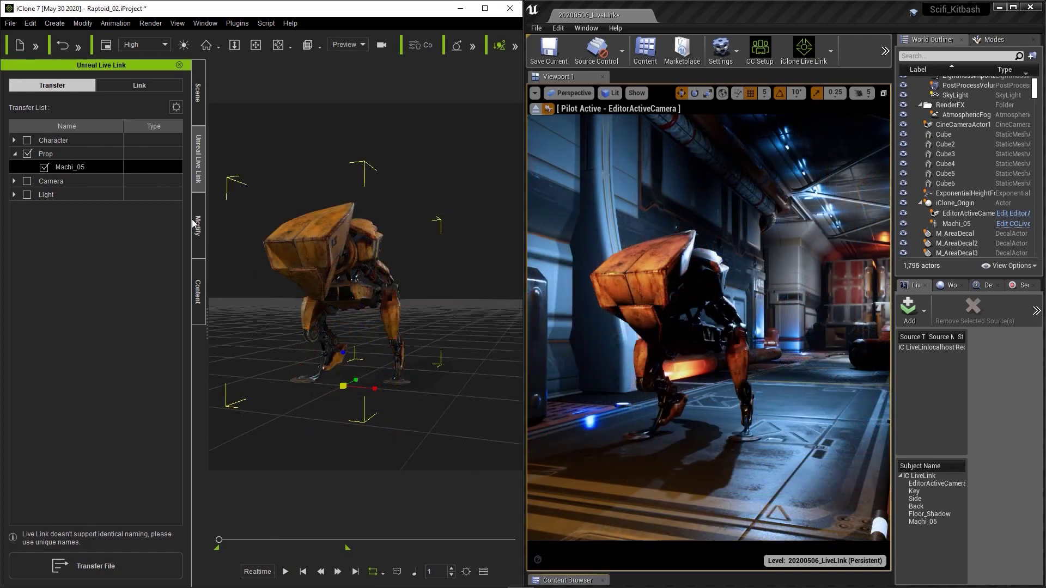
- Open the Edit Motion Layer bone editor for the Machi_05 robot
{"action": "left_click", "coordinate": [198, 224]}
{"action": "left_click", "coordinate": [32, 81]}
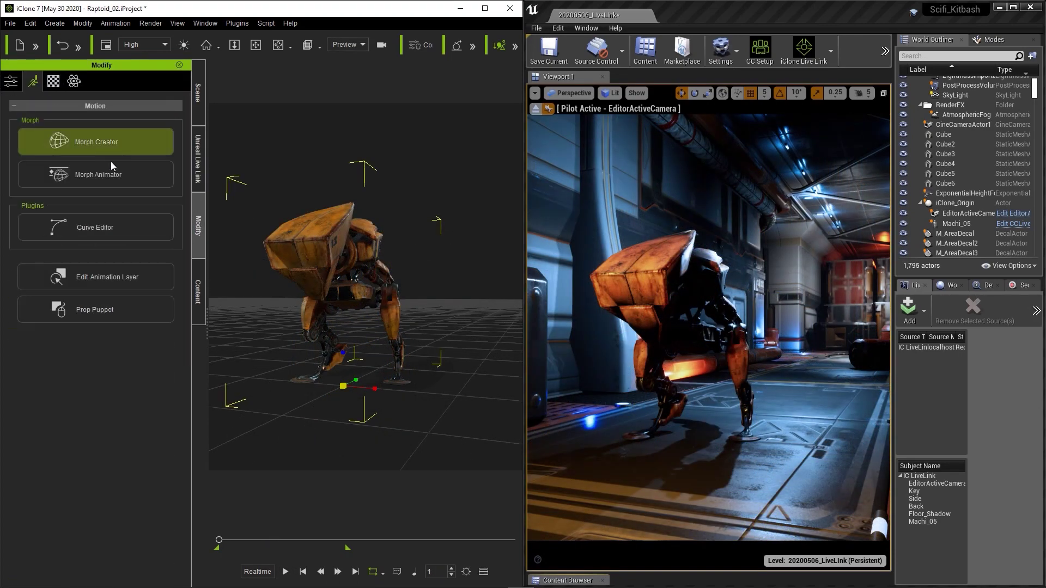
{"action": "left_click", "coordinate": [113, 280]}
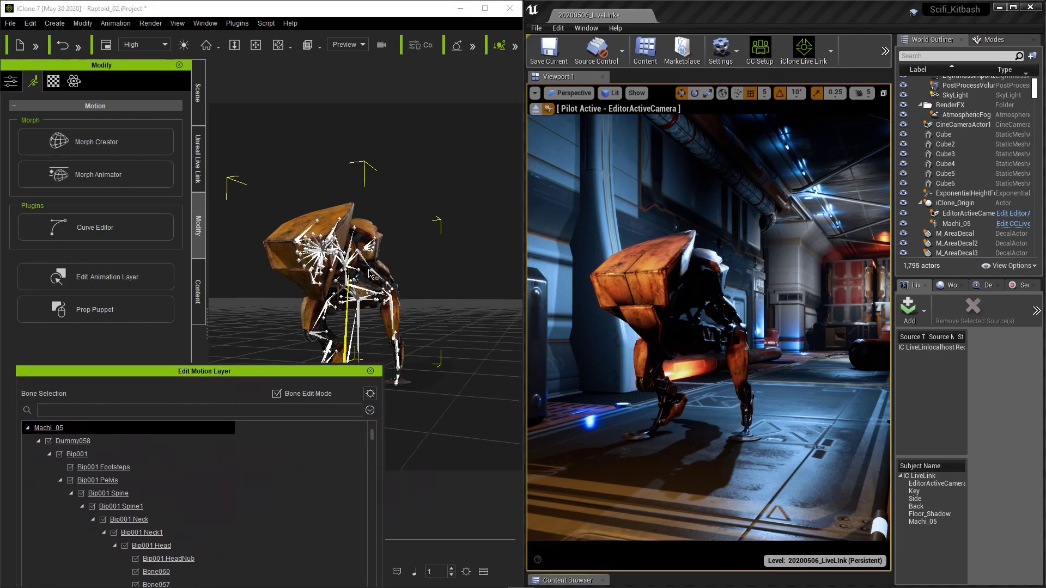
- Pose the robot by rotating its neck and head bones and raising its tail, and leave the bone editor
{"action": "scroll", "coordinate": [370, 266], "scroll_direction": "up", "scroll_amount": 5}
{"action": "right_click_drag", "start_coordinate": [369, 266], "coordinate": [287, 281]}
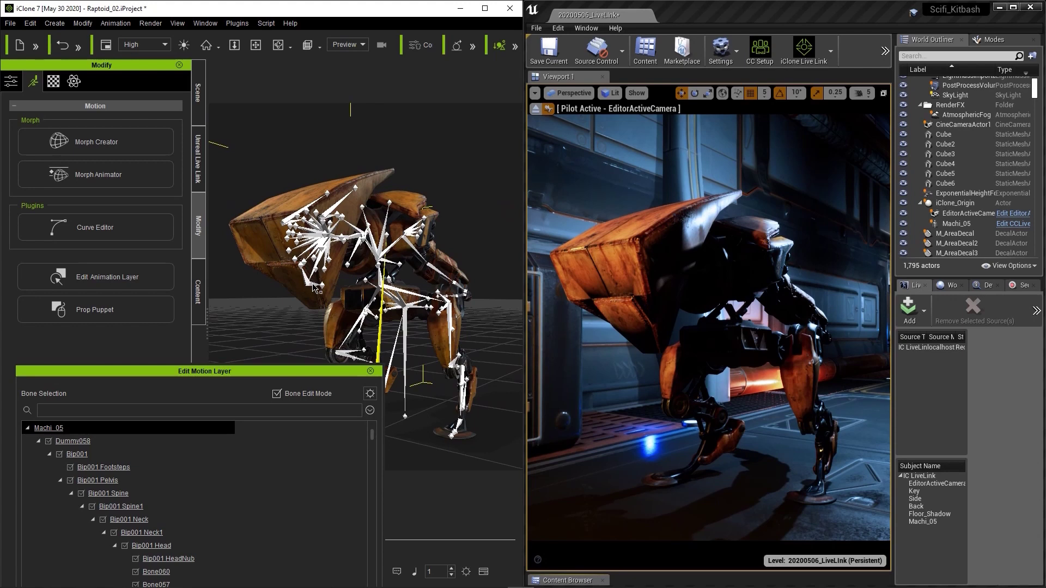
{"action": "right_click_drag", "start_coordinate": [418, 269], "coordinate": [385, 267]}
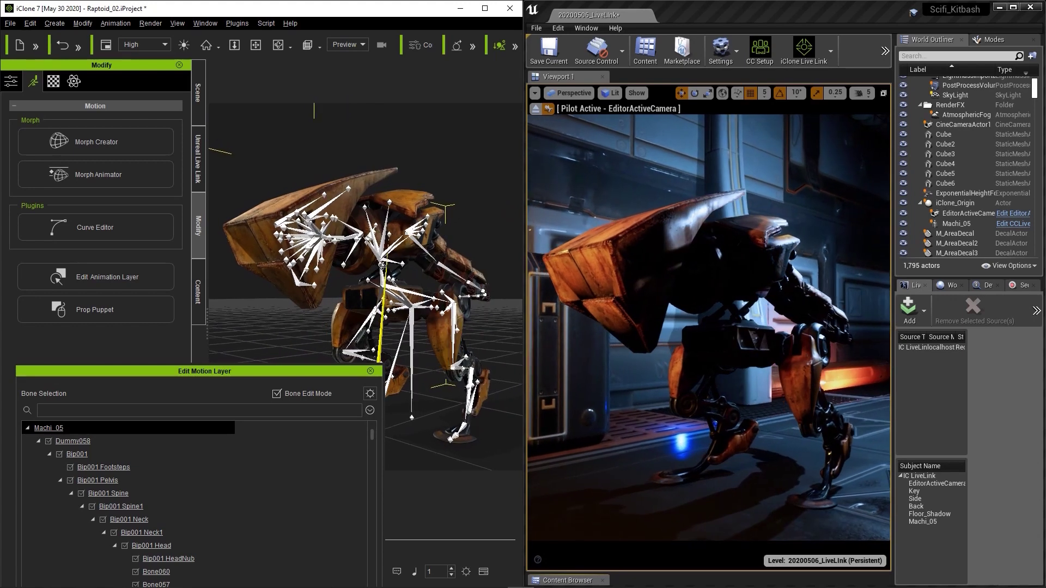
{"action": "left_click", "coordinate": [364, 239]}
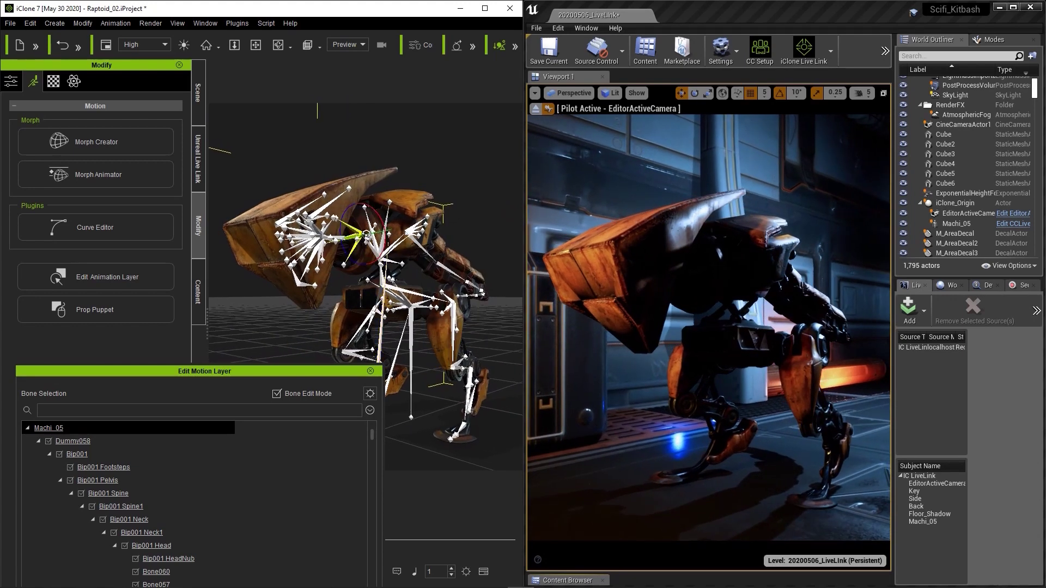
{"action": "left_click_drag", "start_coordinate": [379, 231], "coordinate": [347, 261]}
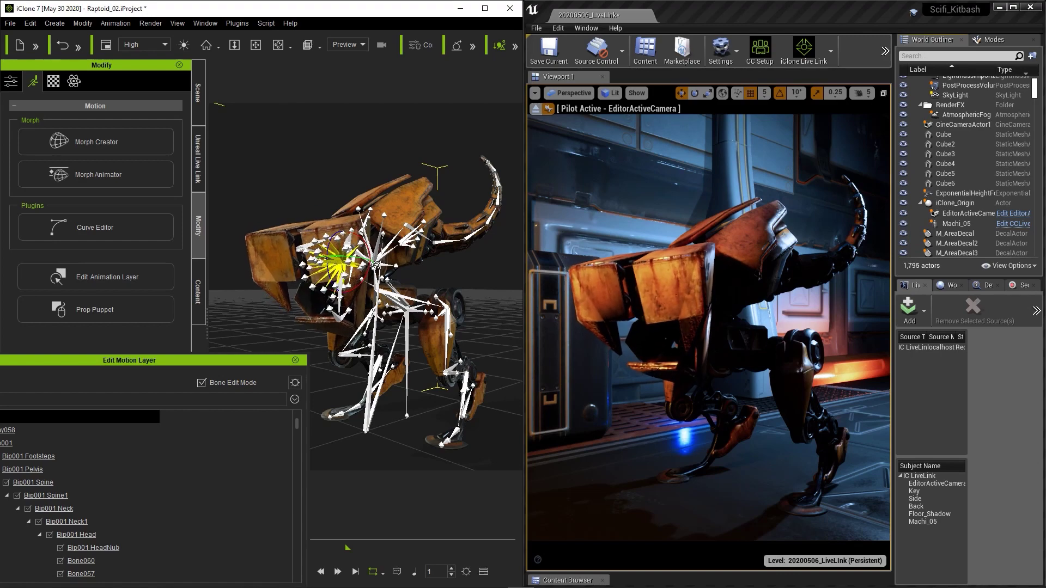
{"action": "right_click_drag", "start_coordinate": [401, 351], "coordinate": [445, 325]}
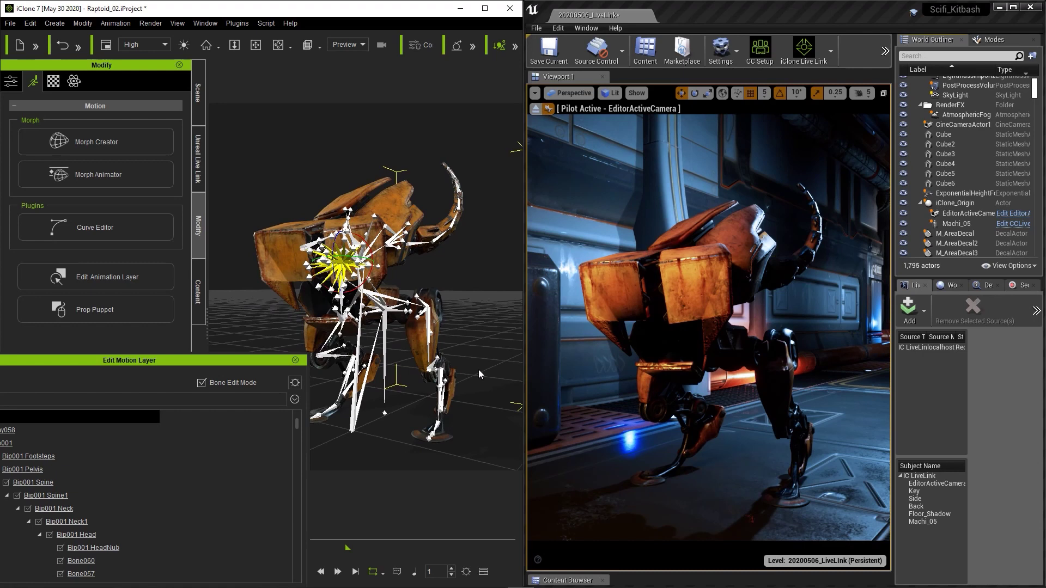
{"action": "key", "text": "Escape"}
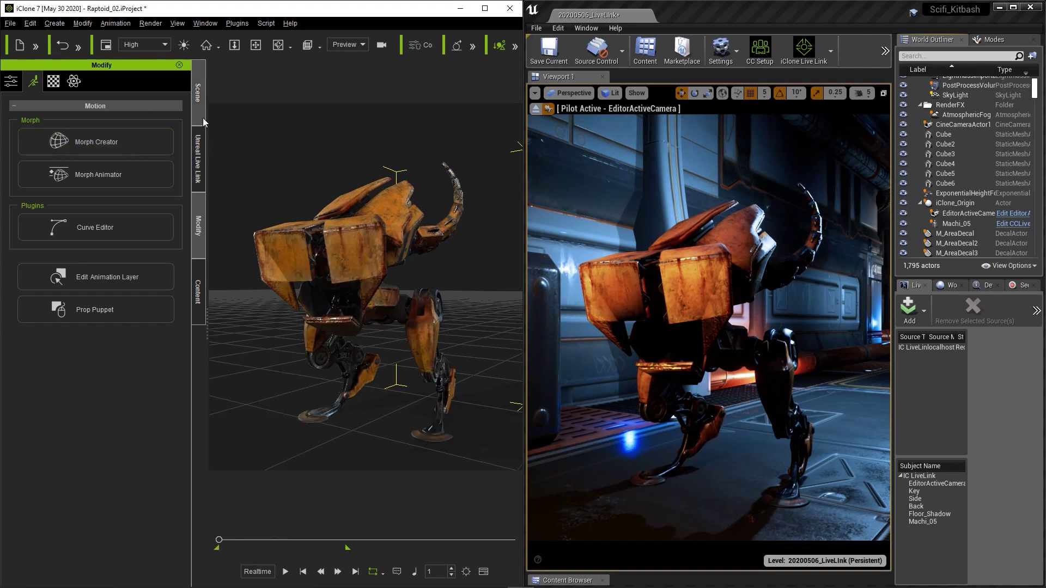
- Apply the Threaten motion from the Raptoid MotionPlus templates to the robot
{"action": "left_click", "coordinate": [198, 284]}
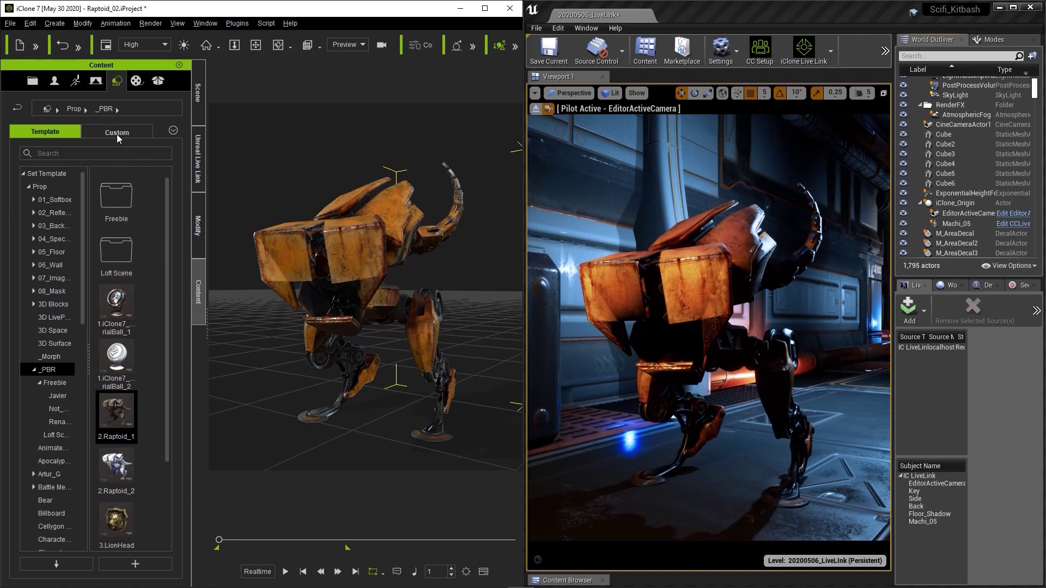
{"action": "left_click", "coordinate": [77, 82]}
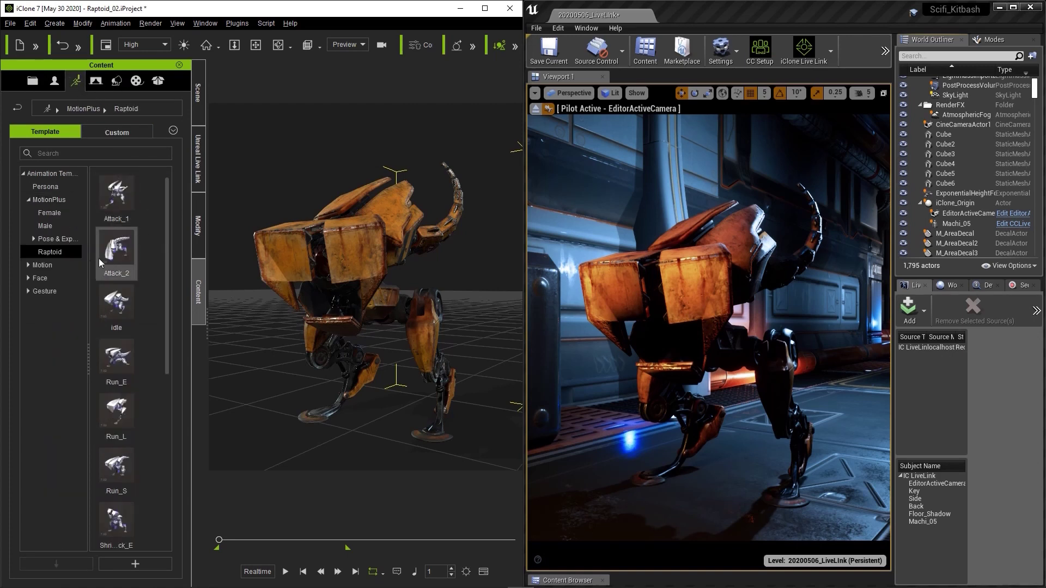
{"action": "scroll", "coordinate": [131, 343], "scroll_direction": "down", "scroll_amount": 3}
{"action": "scroll", "coordinate": [135, 342], "scroll_direction": "down", "scroll_amount": 3}
{"action": "left_click_drag", "start_coordinate": [130, 357], "coordinate": [375, 381]}
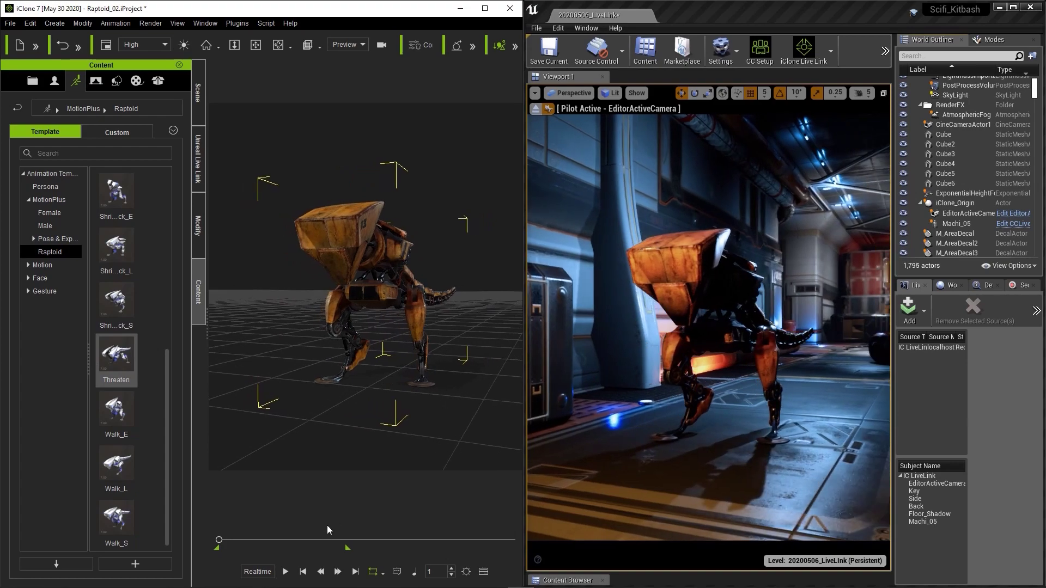
- Play the robot's Threaten motion, stop at frame 250, and select the robot
{"action": "left_click", "coordinate": [285, 572]}
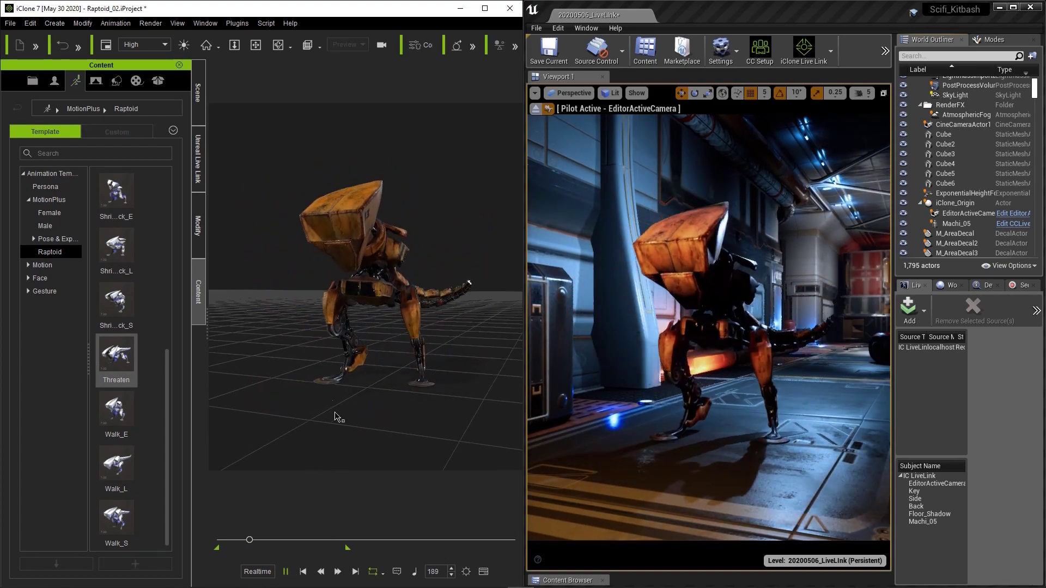
{"action": "left_click", "coordinate": [286, 571]}
{"action": "left_click", "coordinate": [352, 388]}
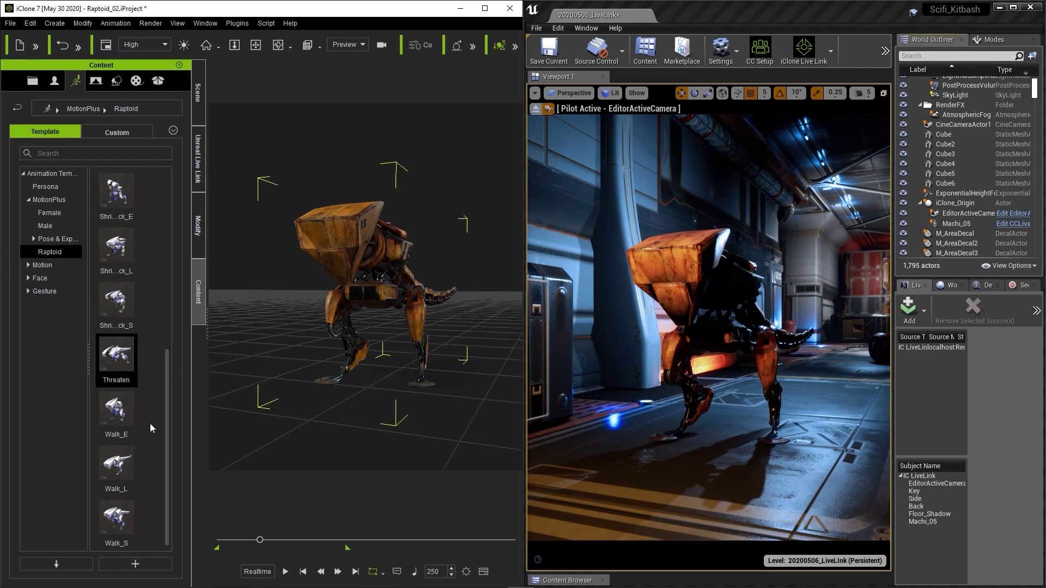
- Apply the Walk_L motion to the robot at frame 250 and play it in both viewports
{"action": "left_click_drag", "start_coordinate": [136, 477], "coordinate": [354, 295]}
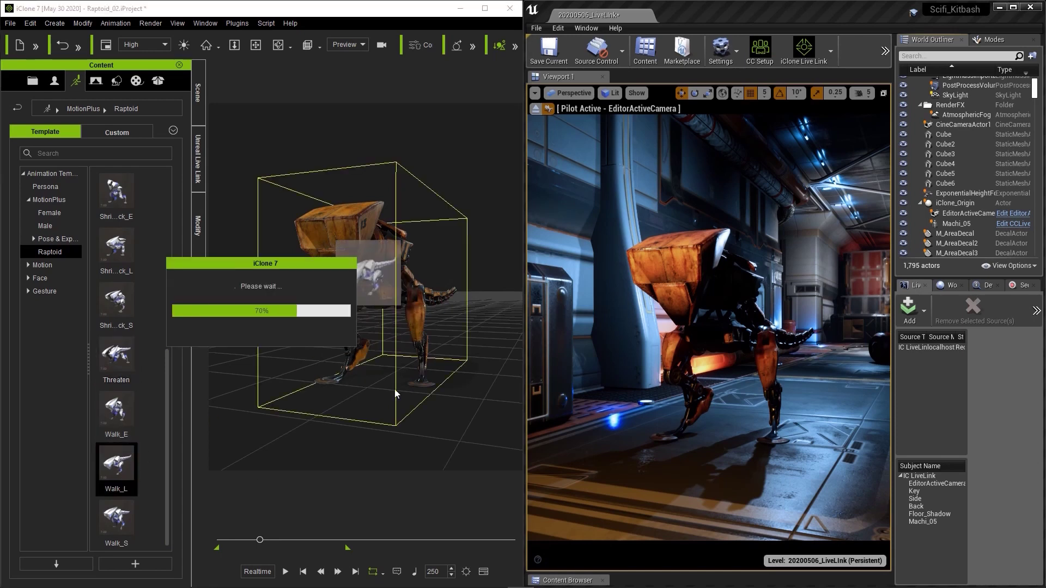
{"action": "left_click", "coordinate": [285, 572]}
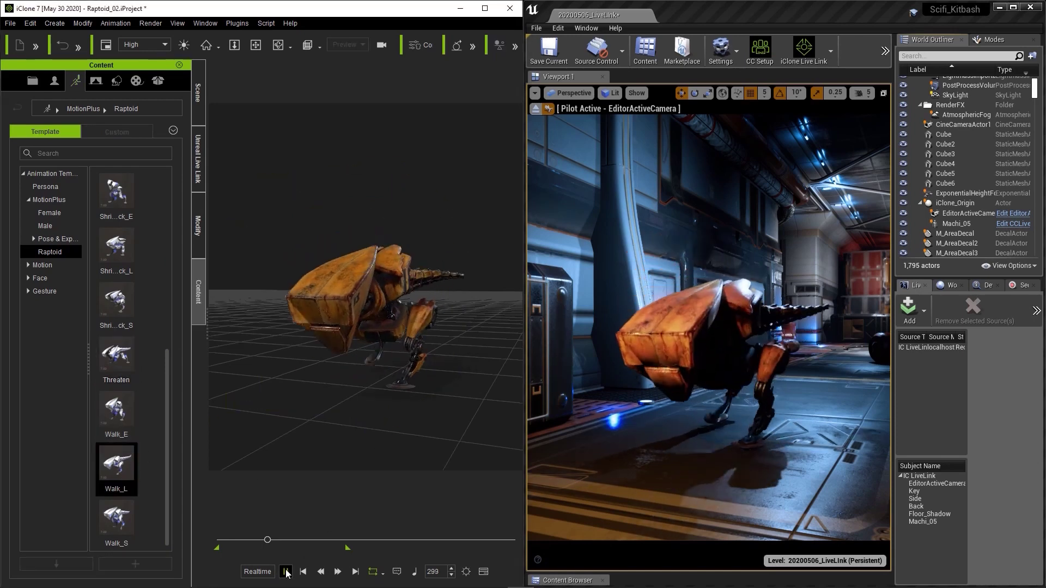
{"action": "key", "text": "space"}
- Apply the Shri...ck_E motion to the robot at the frame where playback stopped, and play it
{"action": "left_click_drag", "start_coordinate": [116, 190], "coordinate": [359, 319]}
{"action": "left_click", "coordinate": [327, 319]}
{"action": "left_click", "coordinate": [290, 575]}
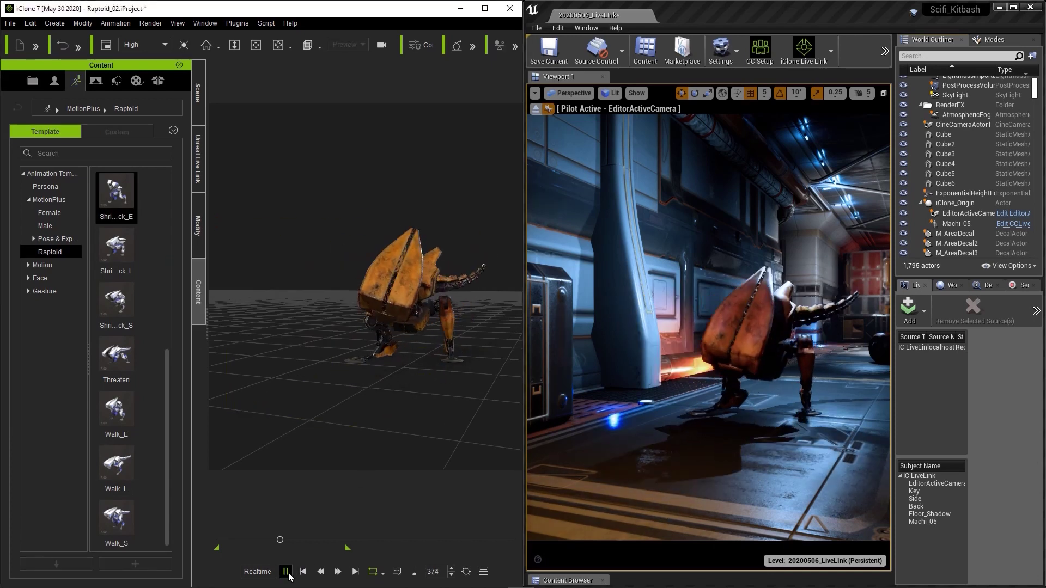
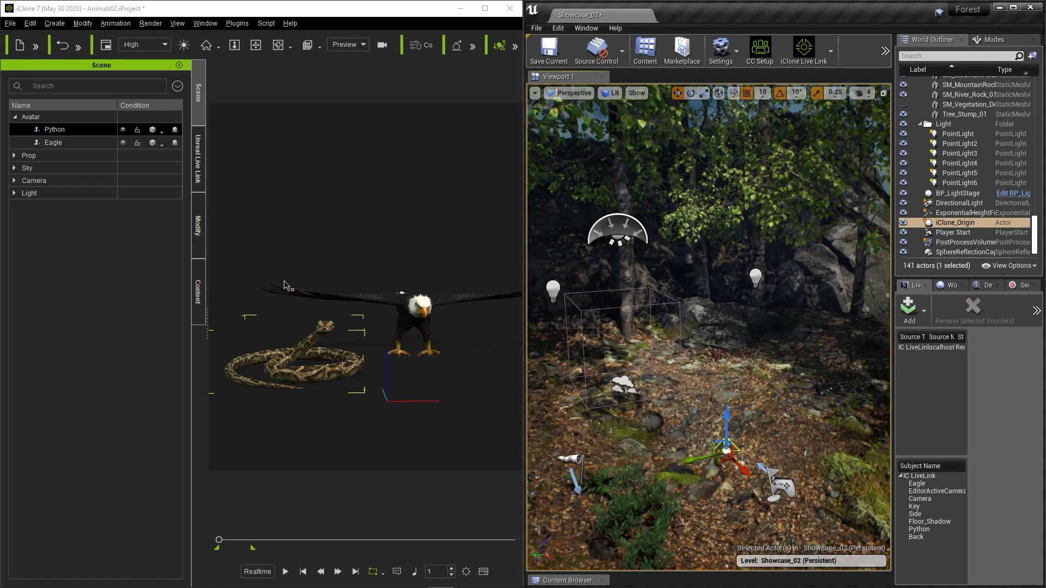
- Show the characters in the Unreal Live Link transfer list and examine the Python and Eagle entries
{"action": "left_click", "coordinate": [71, 142]}
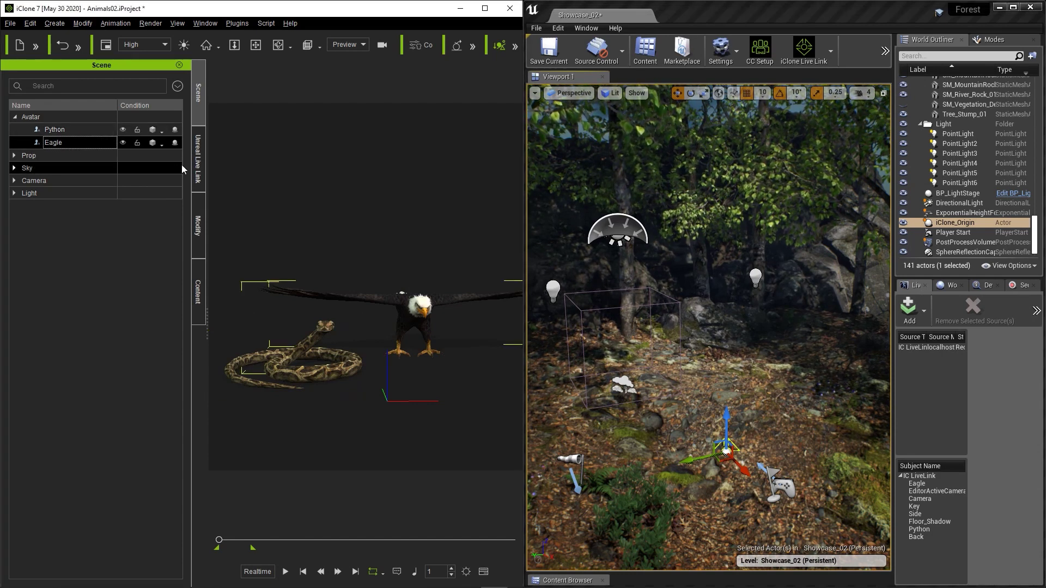
{"action": "left_click", "coordinate": [198, 169]}
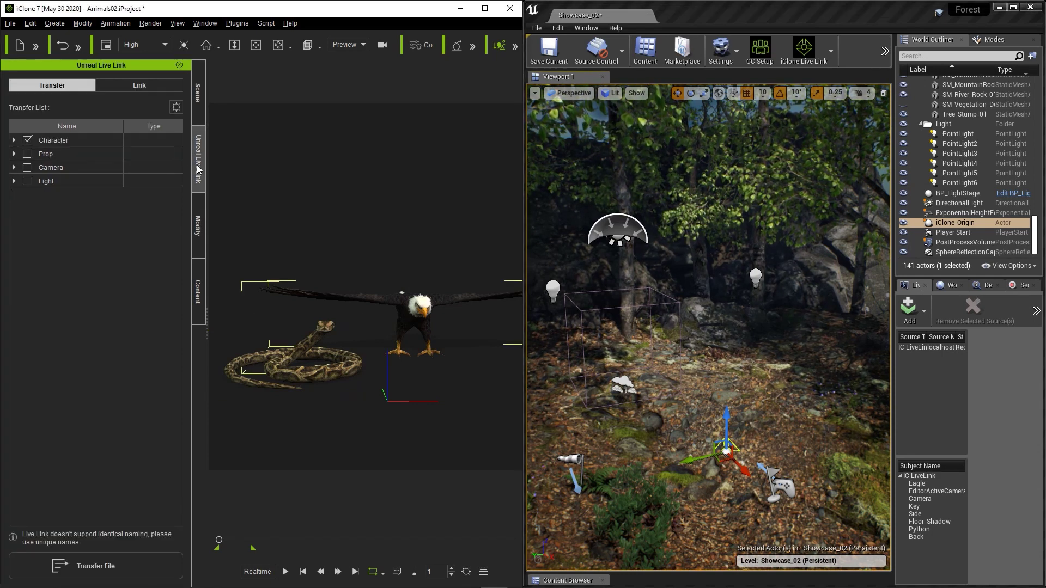
{"action": "left_click", "coordinate": [15, 141]}
{"action": "left_click", "coordinate": [94, 151]}
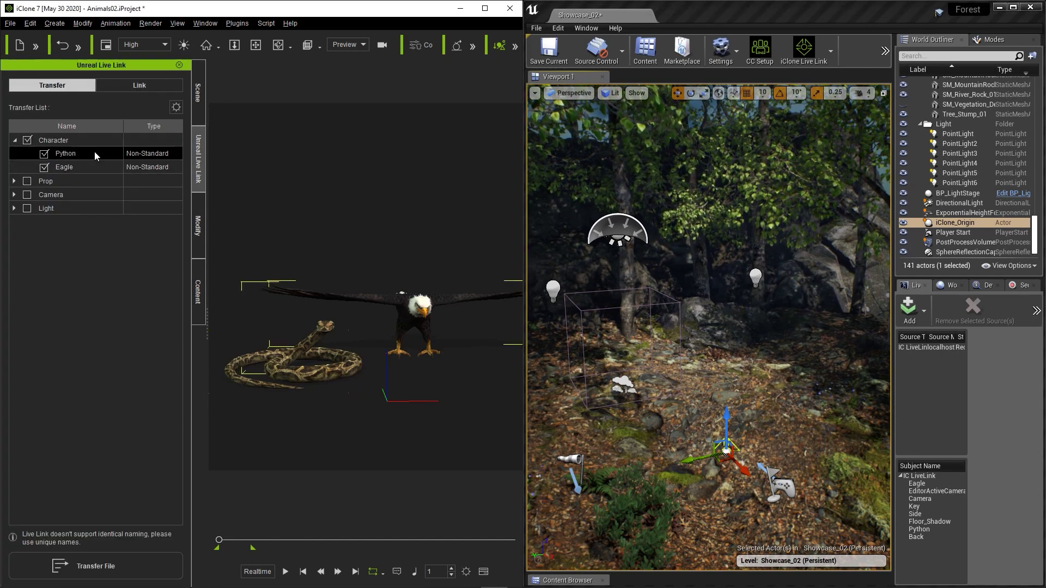
{"action": "left_click", "coordinate": [155, 168]}
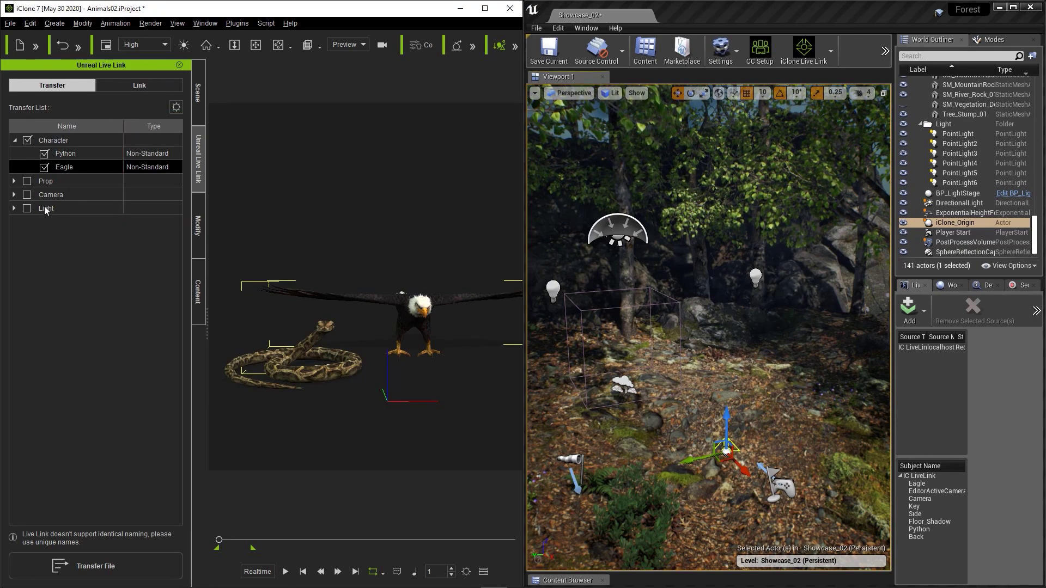
- Exclude the custom Camera from the transfer list, and transfer the Python, Eagle and EditorActiveCamera to Unreal
{"action": "left_click", "coordinate": [14, 195]}
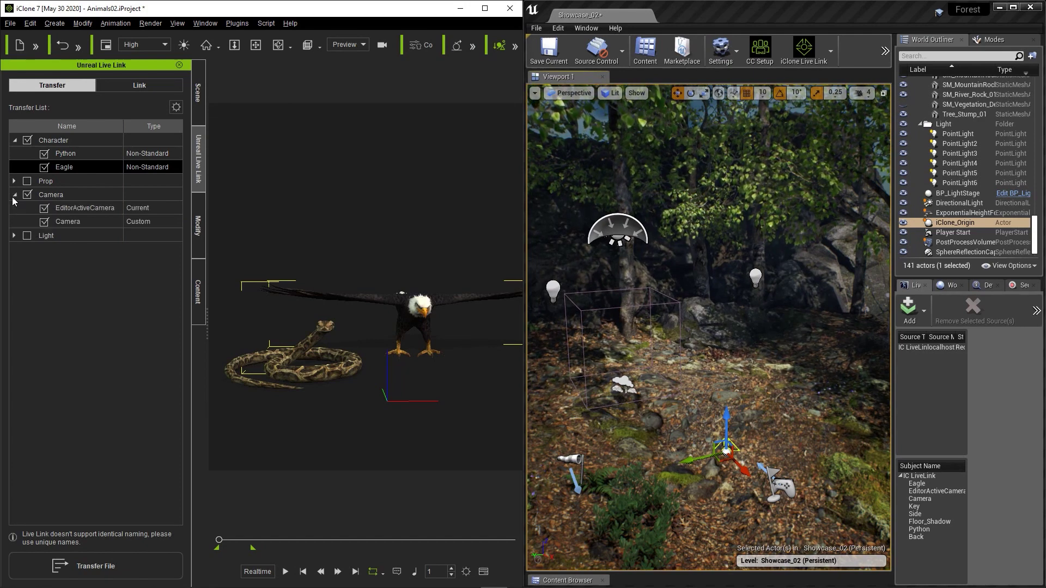
{"action": "left_click", "coordinate": [48, 224]}
{"action": "left_click", "coordinate": [14, 195]}
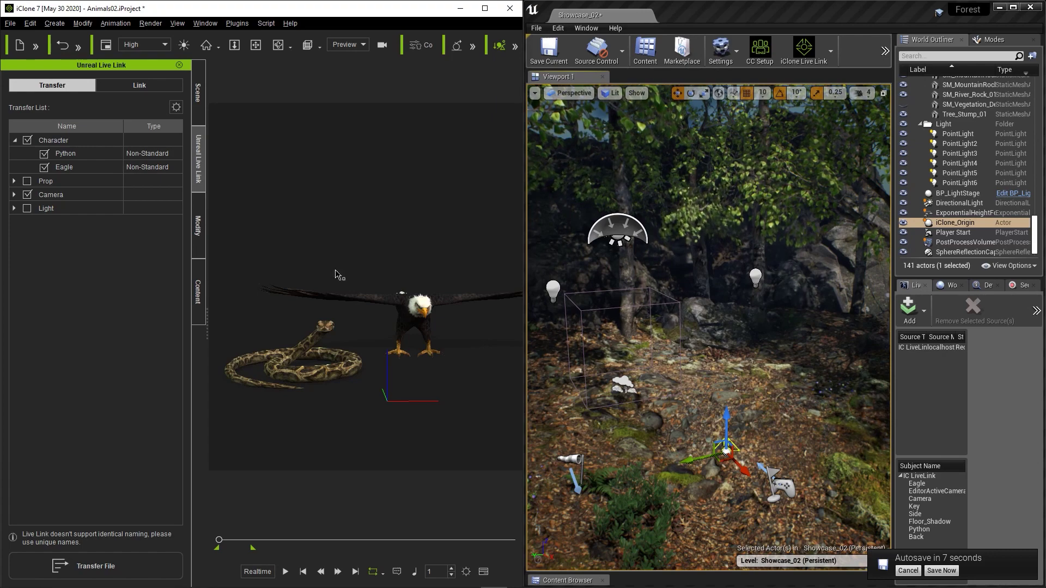
{"action": "left_click", "coordinate": [136, 566]}
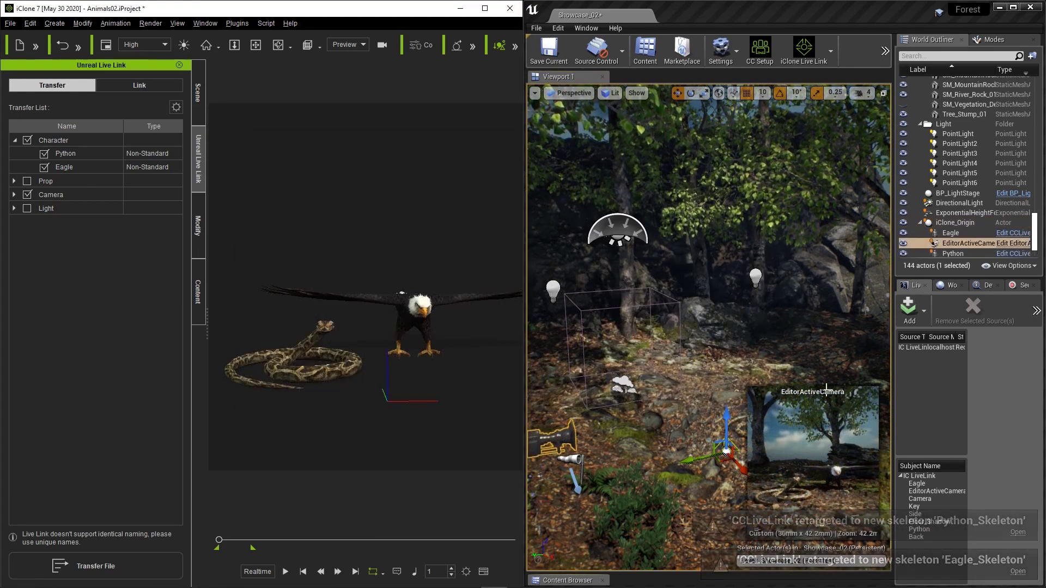
- Pilot EditorActiveCamera in the Unreal viewport and orbit the iClone view slightly to test the camera link
{"action": "right_click", "coordinate": [963, 245]}
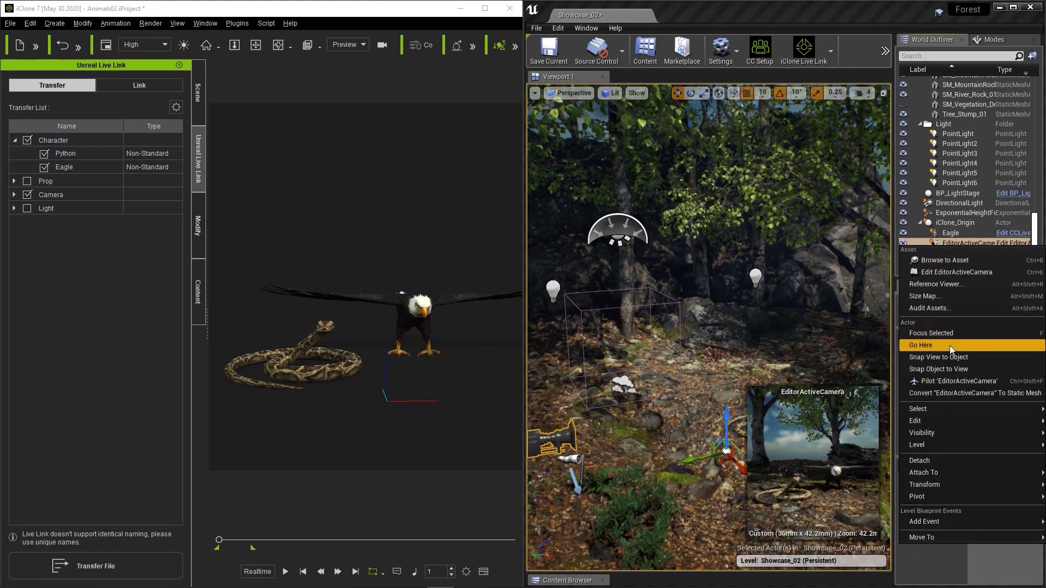
{"action": "left_click", "coordinate": [947, 380]}
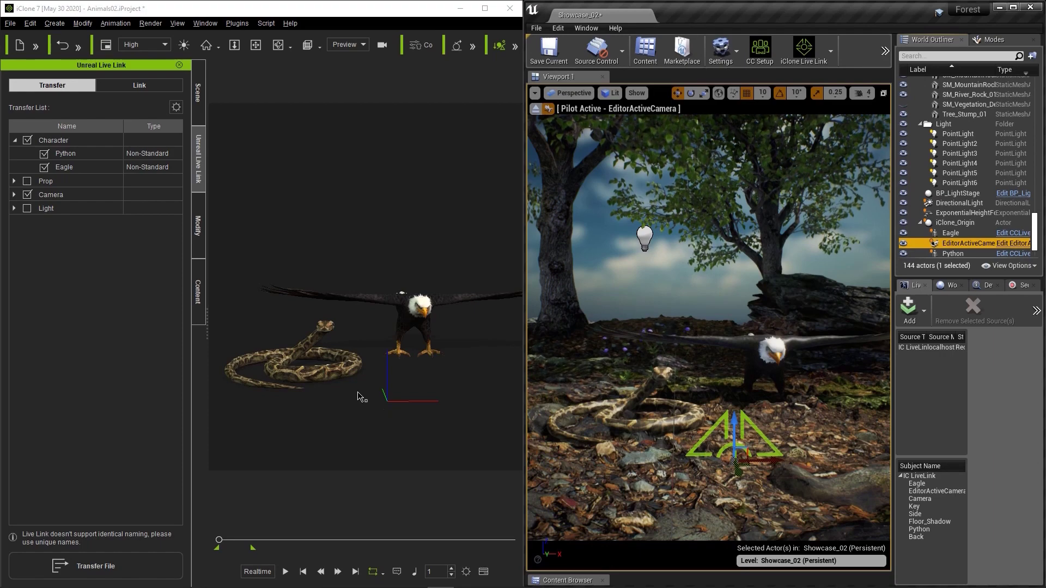
{"action": "right_click_drag", "start_coordinate": [361, 393], "coordinate": [338, 394]}
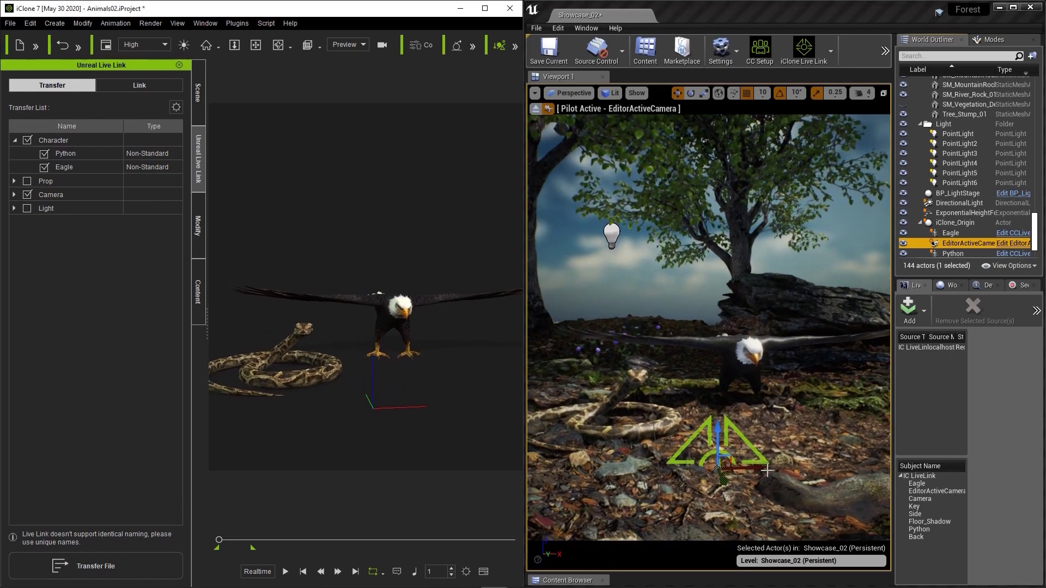
- Rotate iClone_Origin in Unreal to place the large rocks behind the animals, and return to the move tool
{"action": "left_click", "coordinate": [736, 476]}
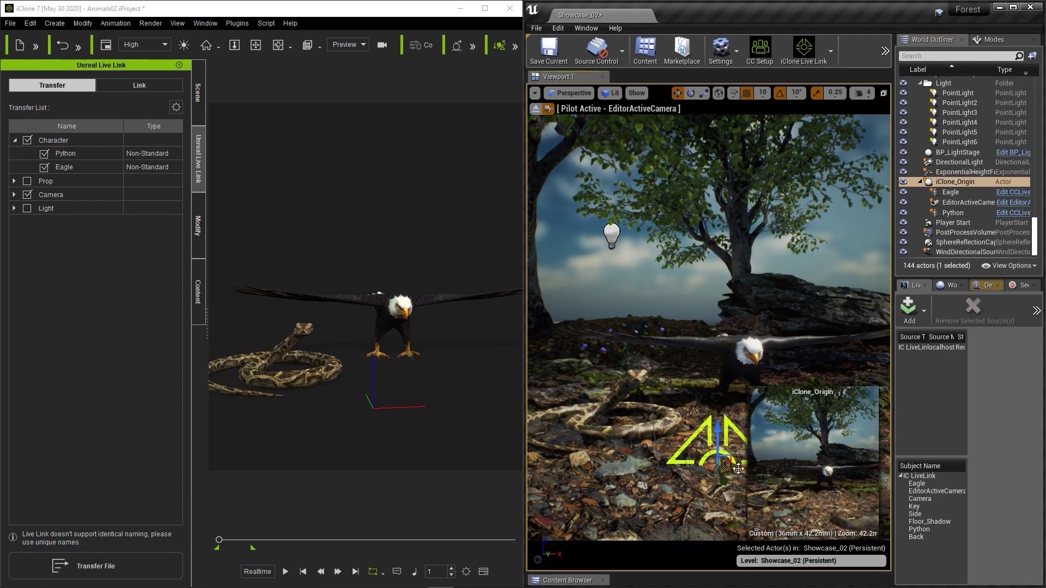
{"action": "key", "text": "e"}
{"action": "left_click_drag", "start_coordinate": [737, 476], "coordinate": [779, 474]}
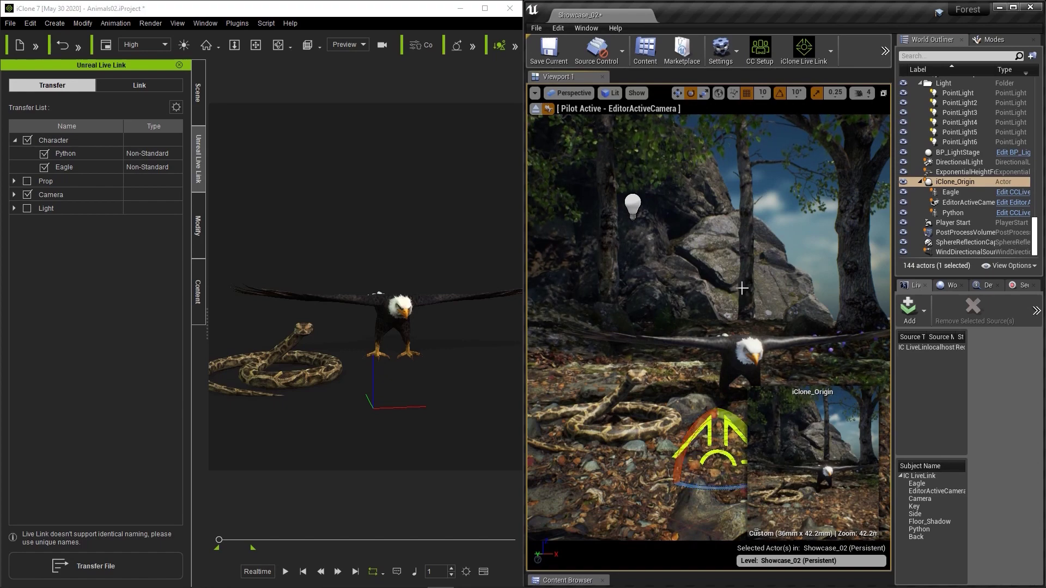
{"action": "key", "text": "w"}
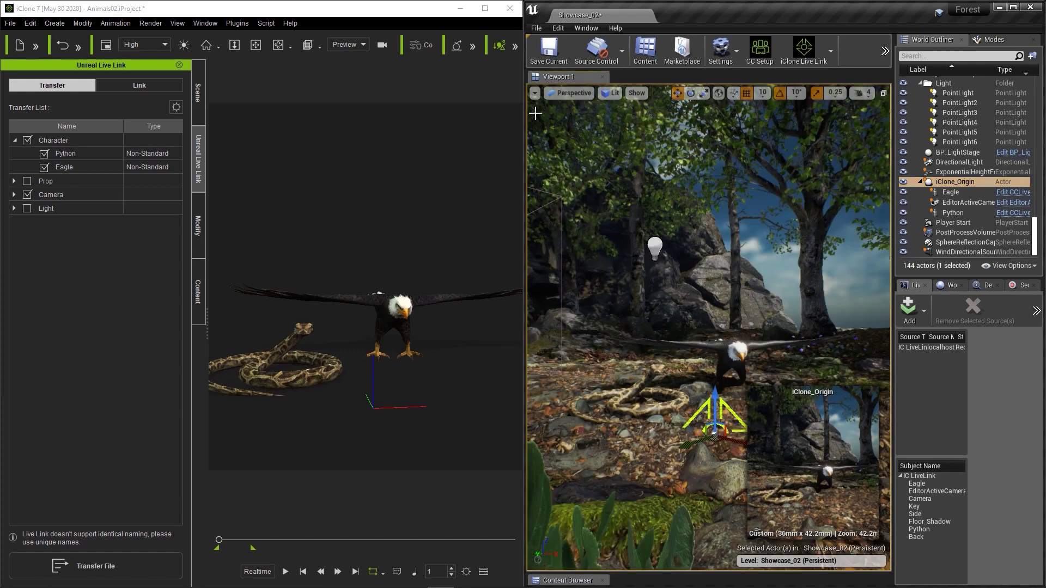
- Turn on Game View in the Unreal viewport and pilot EditorActiveCamera again
{"action": "left_click", "coordinate": [535, 93]}
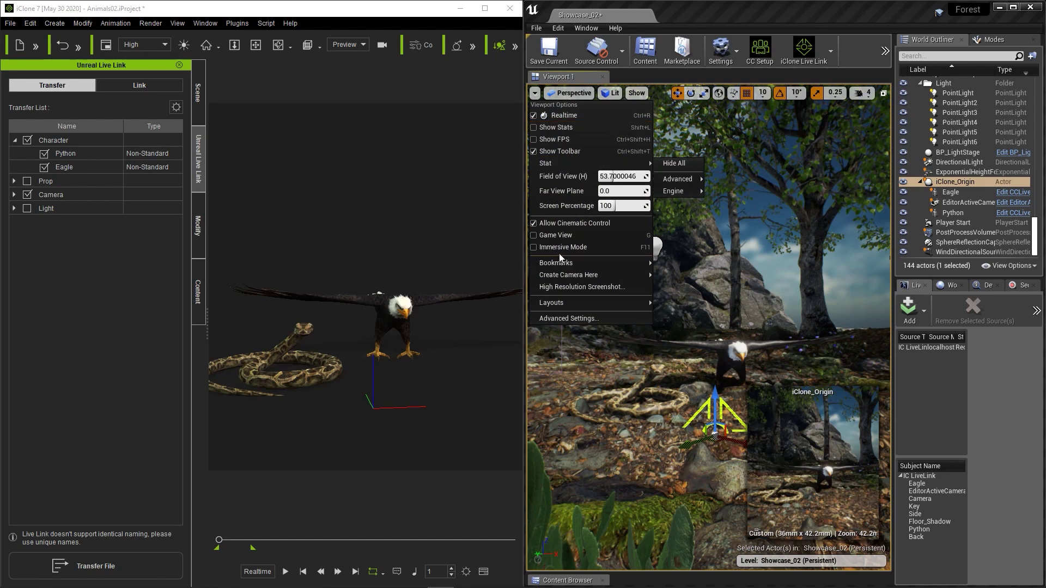
{"action": "left_click", "coordinate": [550, 236]}
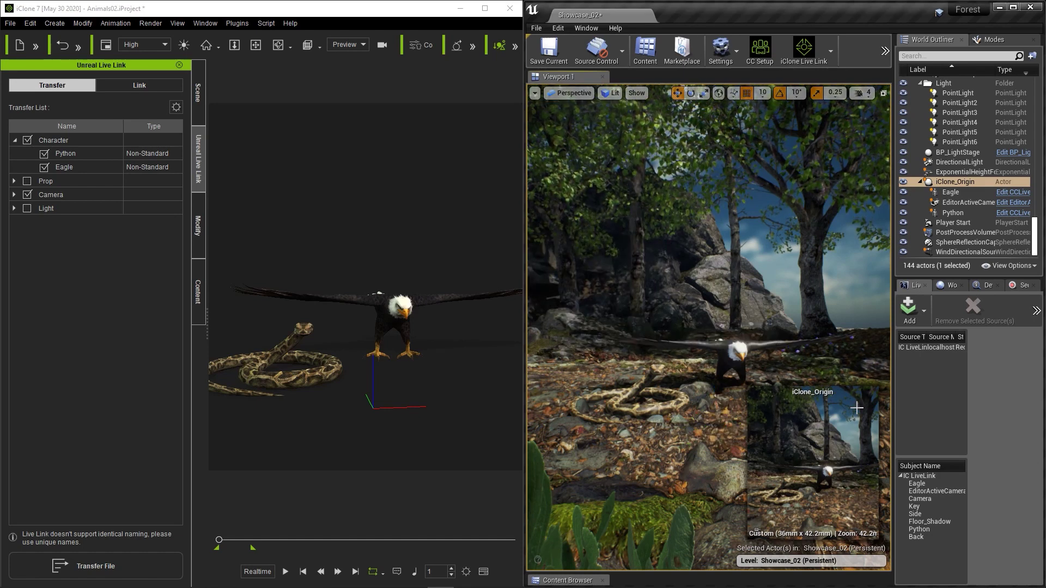
{"action": "left_click", "coordinate": [958, 202]}
{"action": "right_click", "coordinate": [958, 209]}
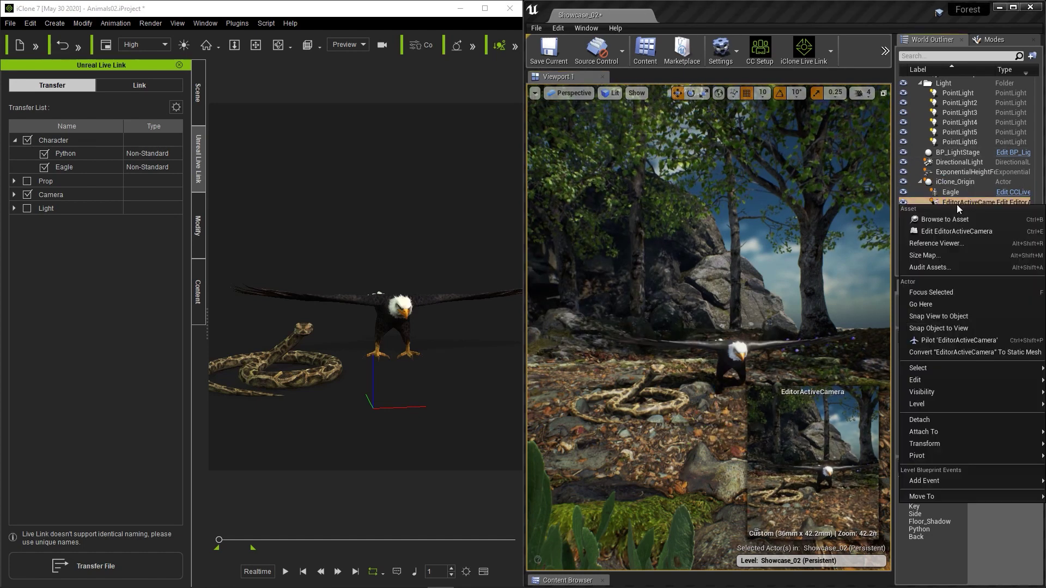
{"action": "left_click", "coordinate": [969, 320]}
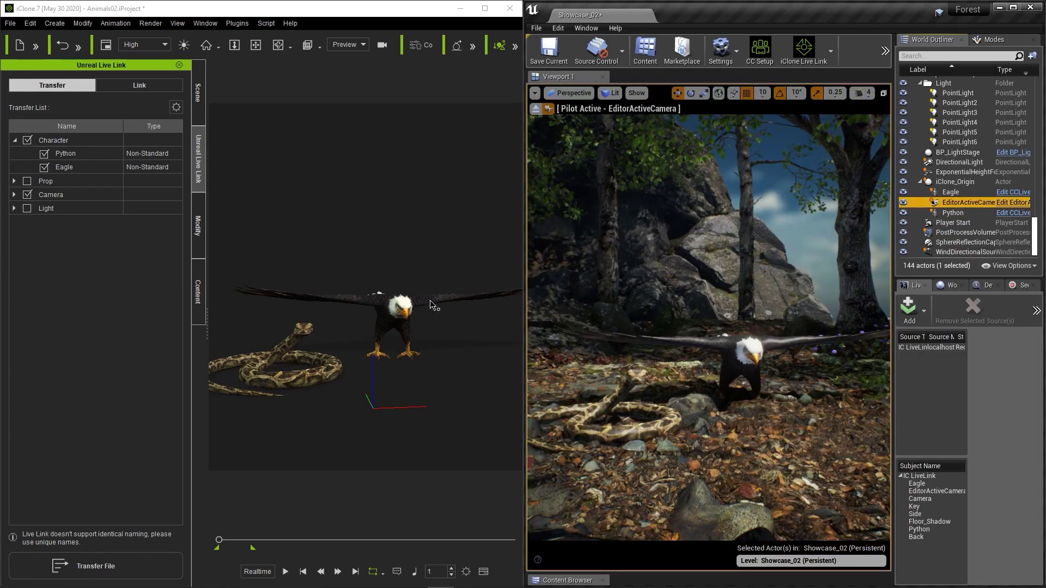
- Show the link list for the Eagle in iClone and raise the Eagle above the Python
{"action": "left_click", "coordinate": [412, 319]}
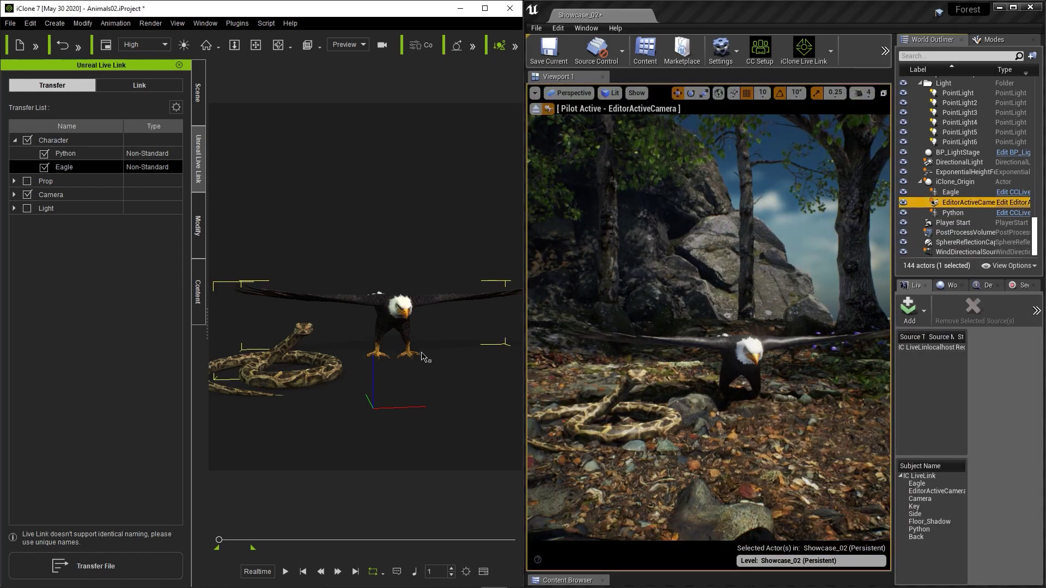
{"action": "left_click", "coordinate": [120, 84]}
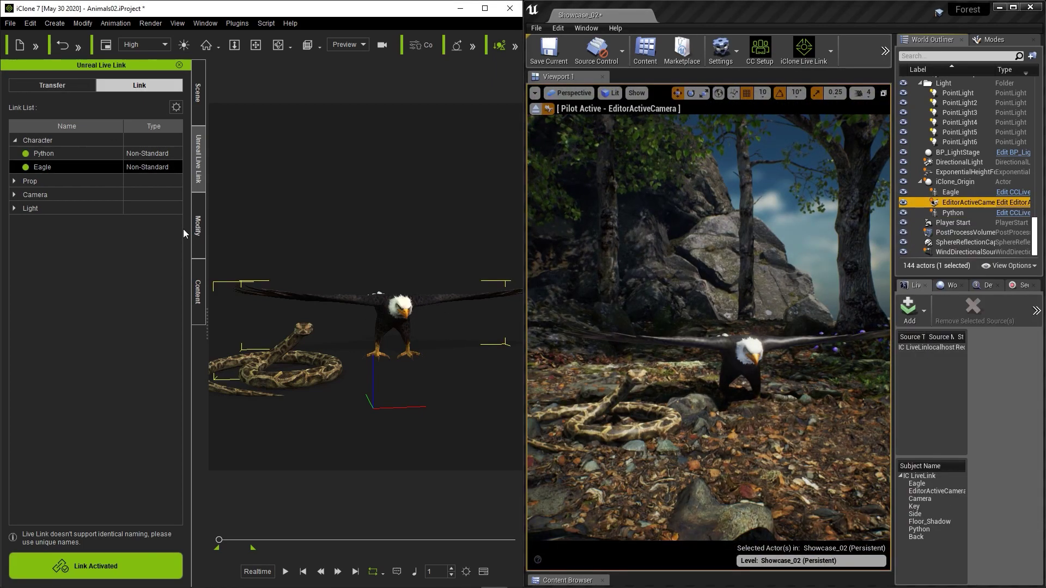
{"action": "left_click", "coordinate": [407, 356]}
{"action": "left_click_drag", "start_coordinate": [406, 349], "coordinate": [416, 257]}
{"action": "right_click_drag", "start_coordinate": [386, 353], "coordinate": [372, 344]}
{"action": "scroll", "coordinate": [373, 345], "scroll_direction": "up", "scroll_amount": 5}
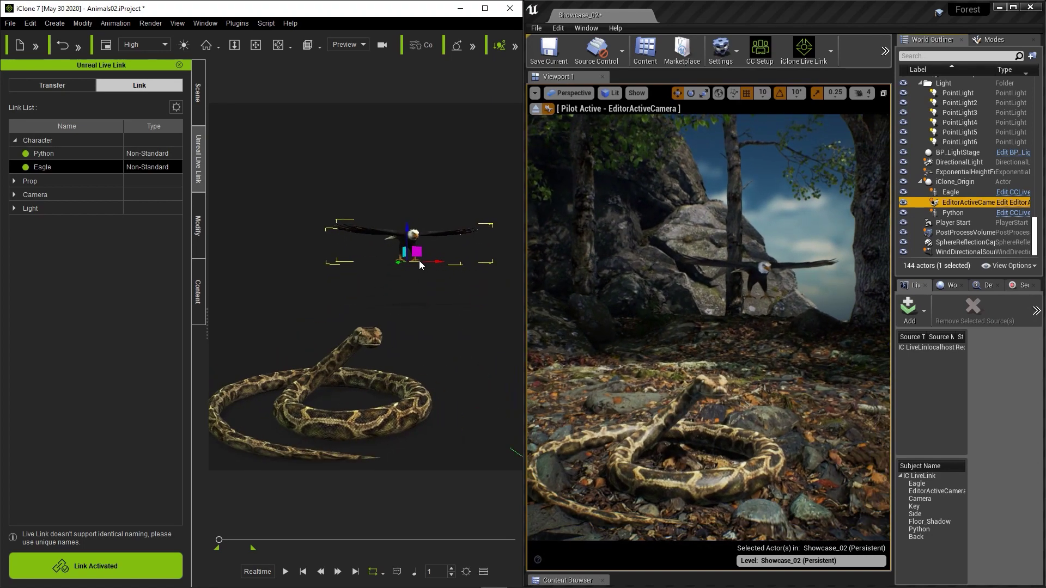
- Move the Eagle farther back and up so it perches on the large rock in the Unreal scene
{"action": "mouse_move", "coordinate": [413, 260]}
{"action": "right_mouse_down"}
{"action": "mouse_move", "coordinate": [434, 282]}
{"action": "mouse_move", "coordinate": [425, 325]}
{"action": "mouse_move", "coordinate": [446, 362]}
{"action": "mouse_move", "coordinate": [419, 263]}
{"action": "right_mouse_up"}
{"action": "left_click_drag", "start_coordinate": [420, 264], "coordinate": [446, 185]}
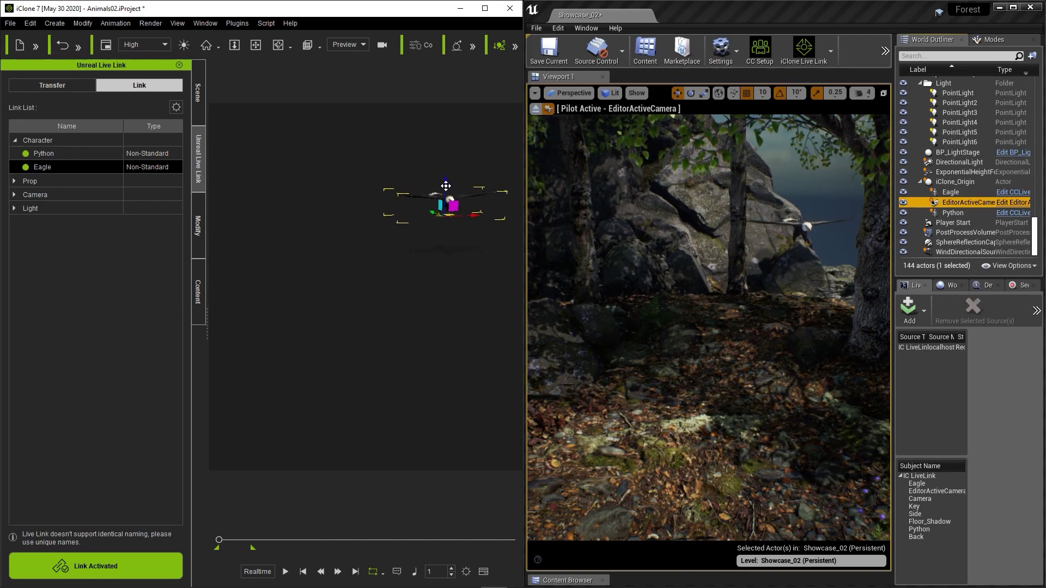
{"action": "left_click", "coordinate": [437, 218]}
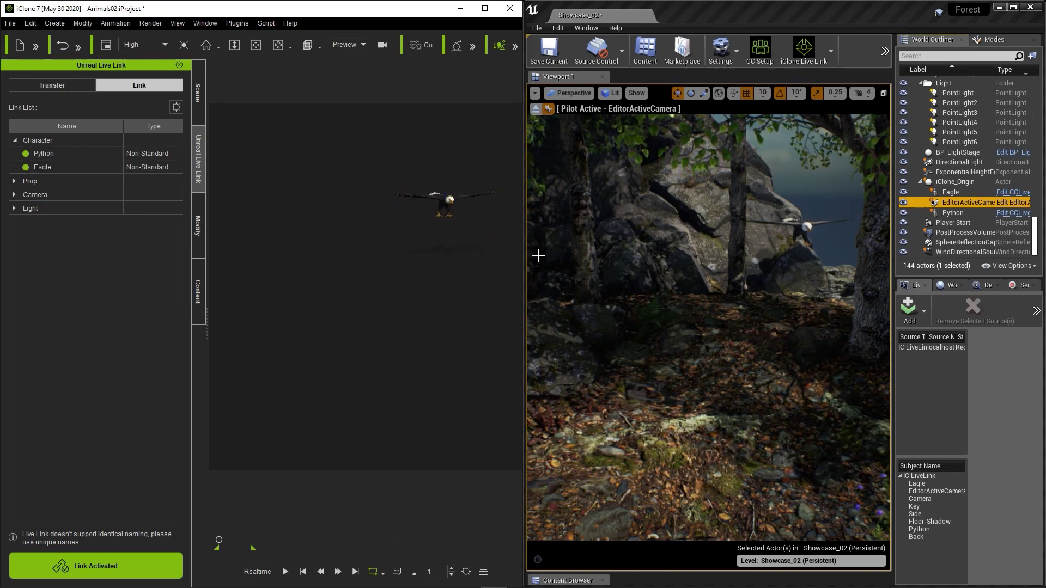
{"action": "mouse_move", "coordinate": [441, 286]}
{"action": "right_mouse_down"}
{"action": "mouse_move", "coordinate": [357, 297]}
{"action": "mouse_move", "coordinate": [320, 267]}
{"action": "mouse_move", "coordinate": [367, 114]}
{"action": "mouse_move", "coordinate": [426, 286]}
{"action": "right_mouse_up"}
{"action": "left_click", "coordinate": [421, 245]}
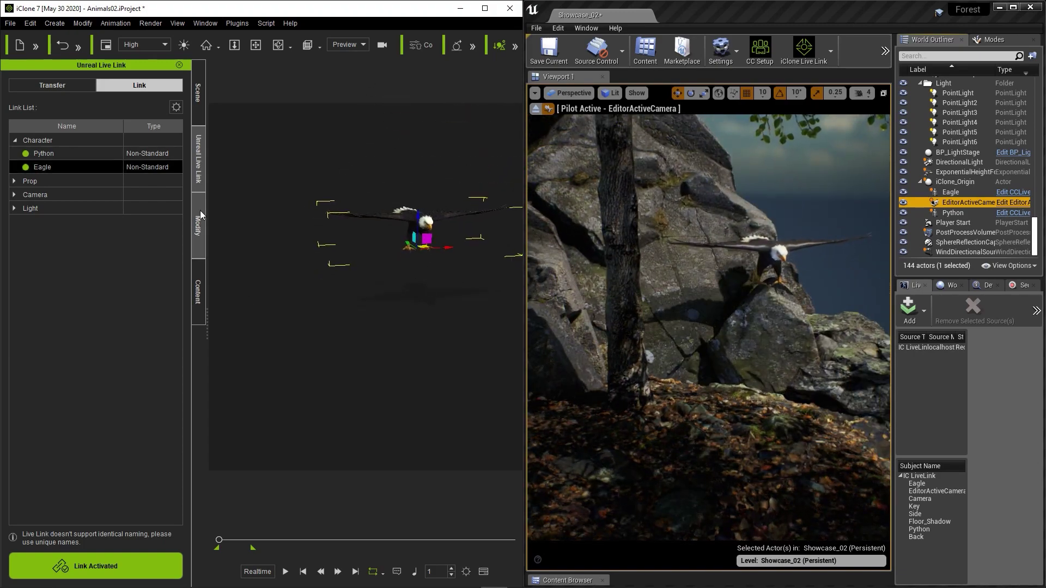
- Apply the standing idle motion from the Eagle motion library to the Eagle, play it back, and return to the first frame
{"action": "left_click", "coordinate": [197, 275]}
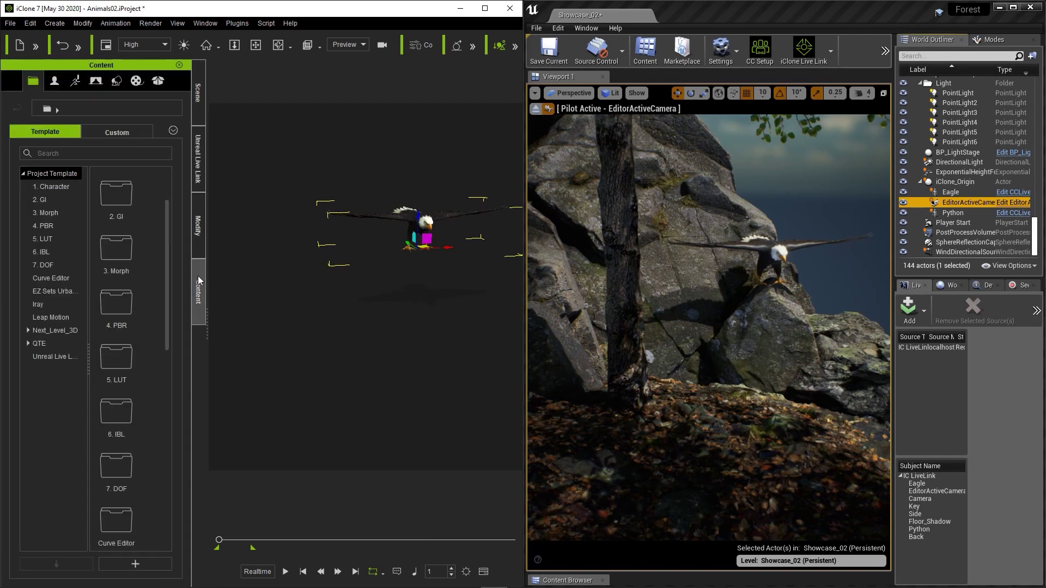
{"action": "left_click", "coordinate": [76, 81]}
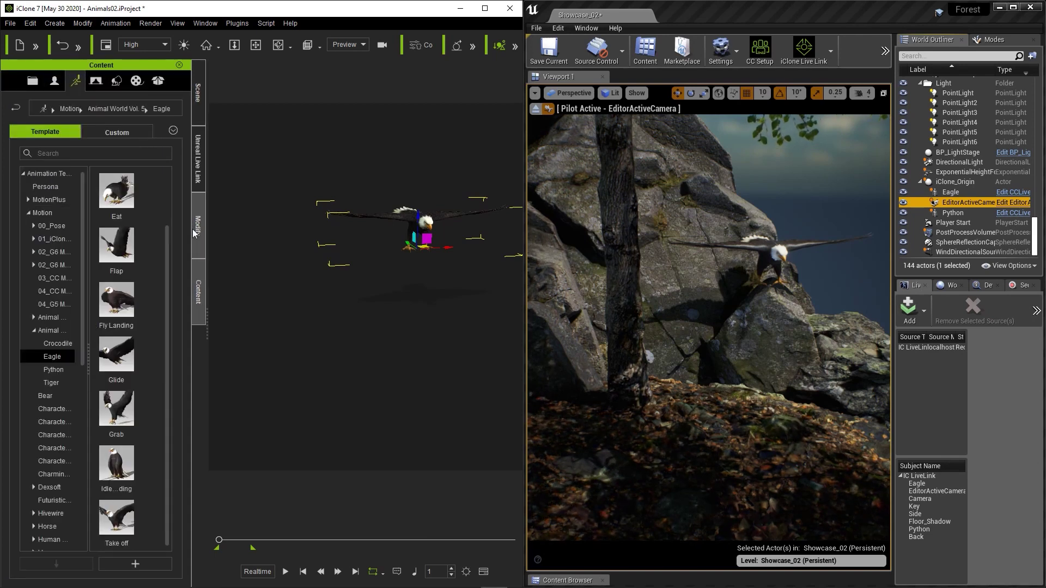
{"action": "left_click_drag", "start_coordinate": [125, 464], "coordinate": [418, 228]}
{"action": "key", "text": "e"}
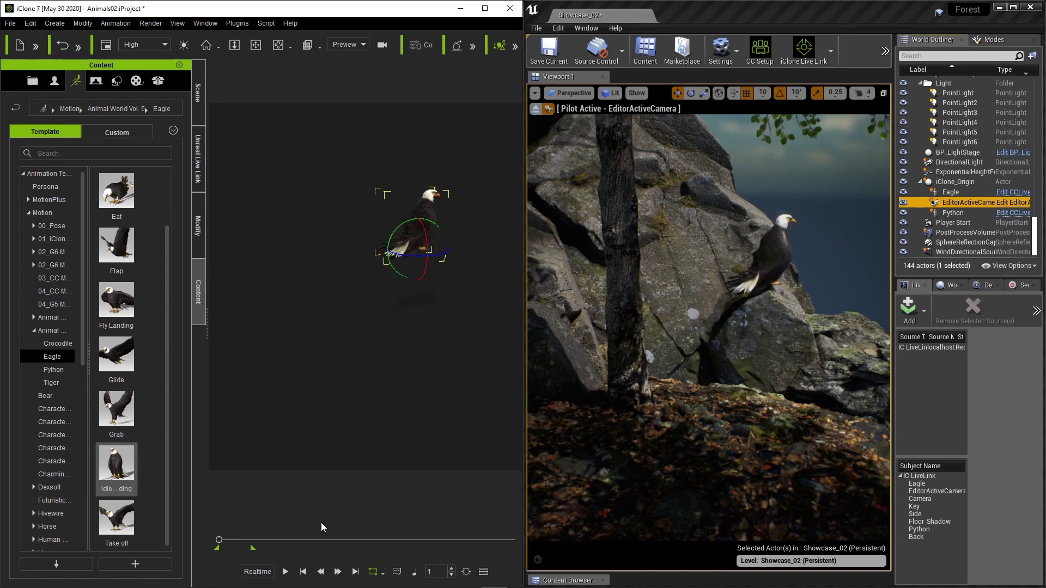
{"action": "left_click", "coordinate": [285, 572]}
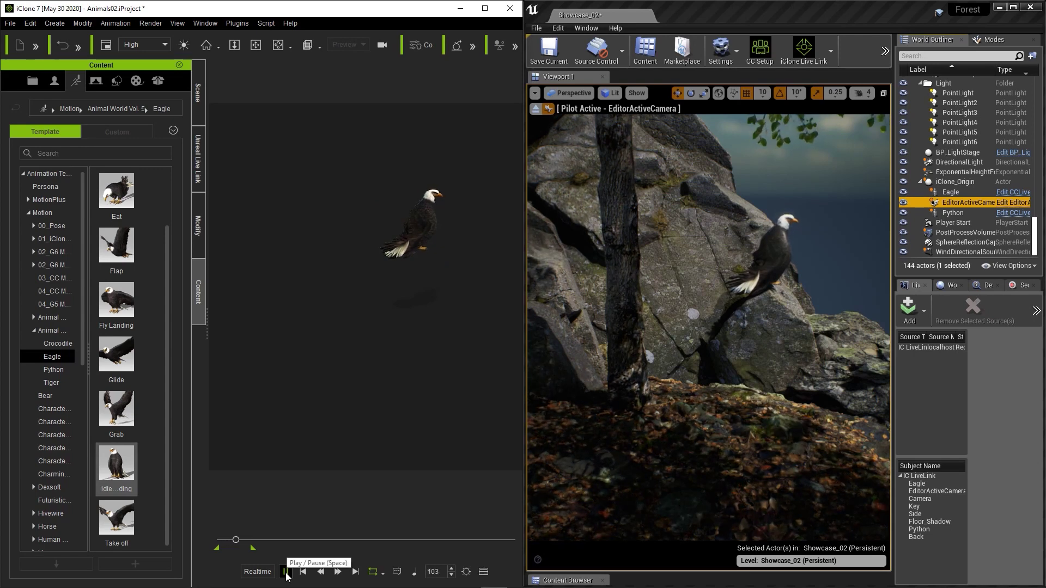
{"action": "left_click", "coordinate": [304, 572]}
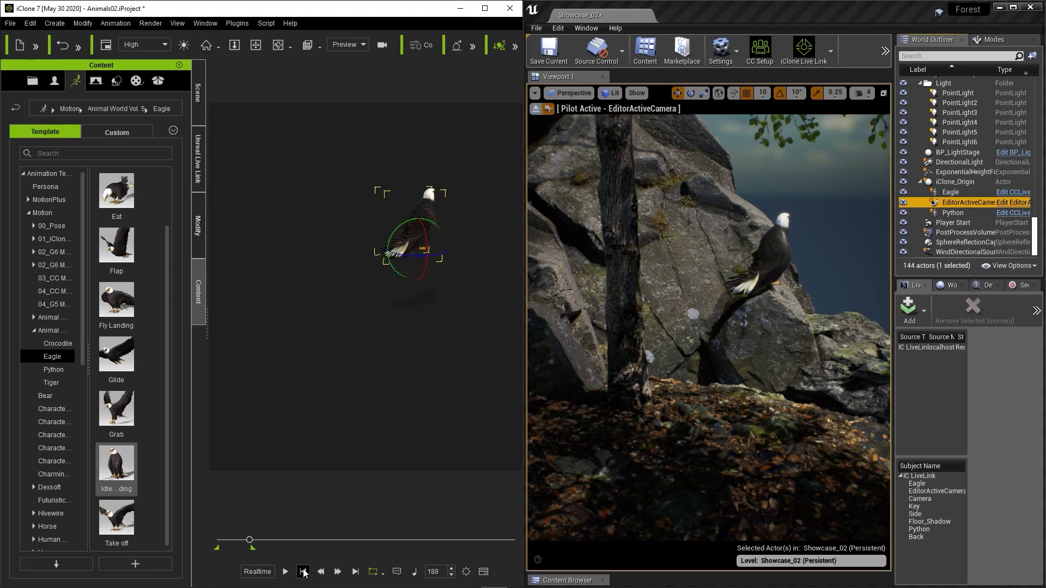
- Apply the Terrified motion from the Python motion library to the Python and play it back
{"action": "right_click_drag", "start_coordinate": [411, 369], "coordinate": [389, 316]}
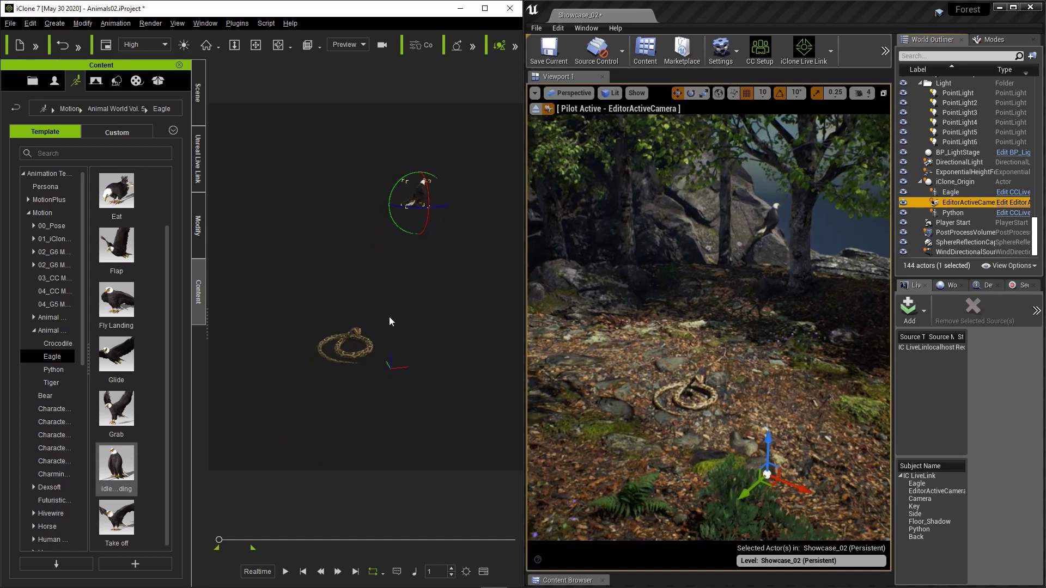
{"action": "left_click", "coordinate": [342, 355]}
{"action": "right_click_drag", "start_coordinate": [342, 355], "coordinate": [344, 466]}
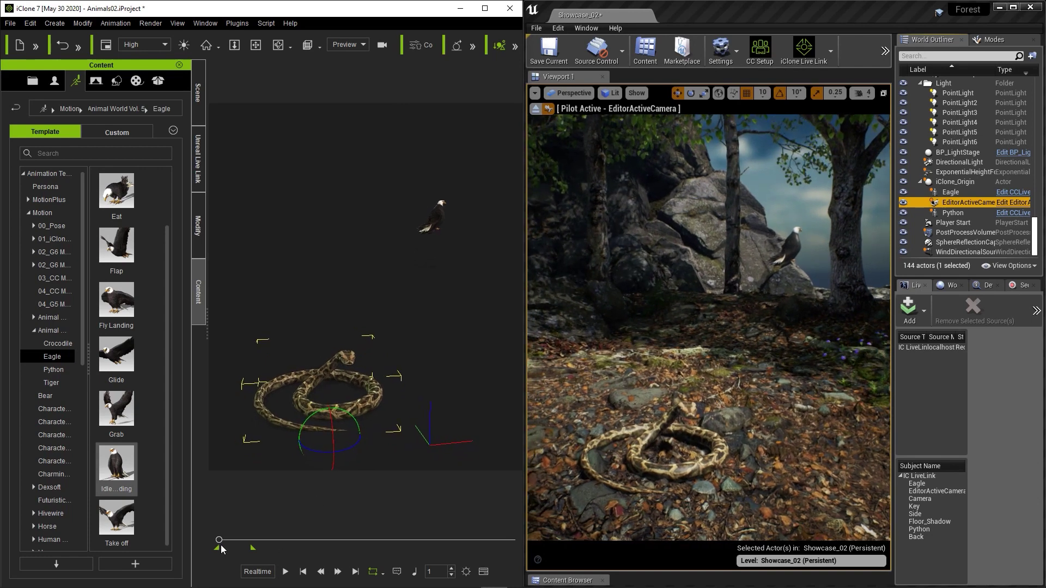
{"action": "left_click", "coordinate": [64, 370]}
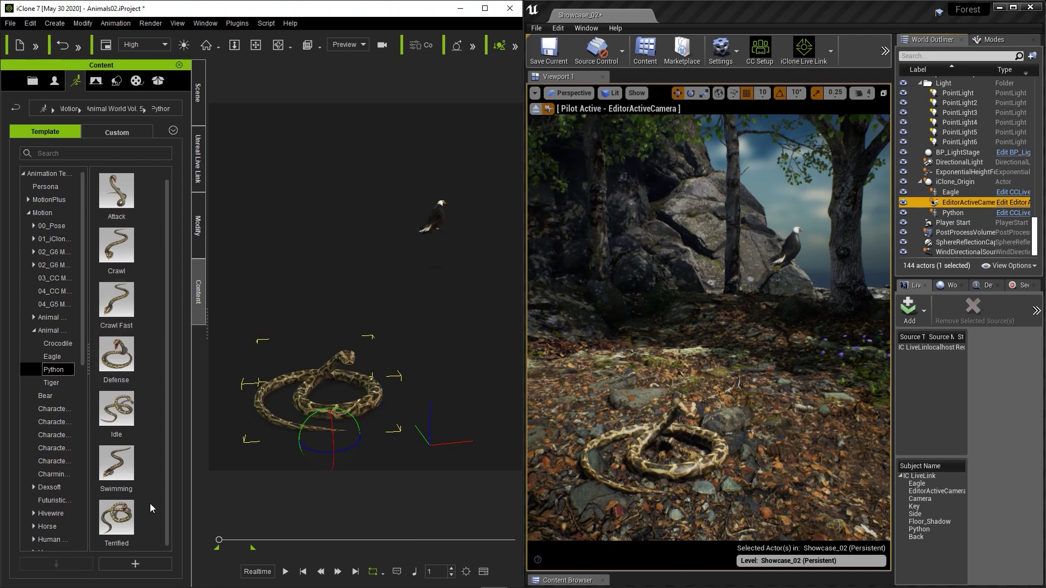
{"action": "left_click_drag", "start_coordinate": [118, 516], "coordinate": [306, 384]}
{"action": "left_click", "coordinate": [285, 572]}
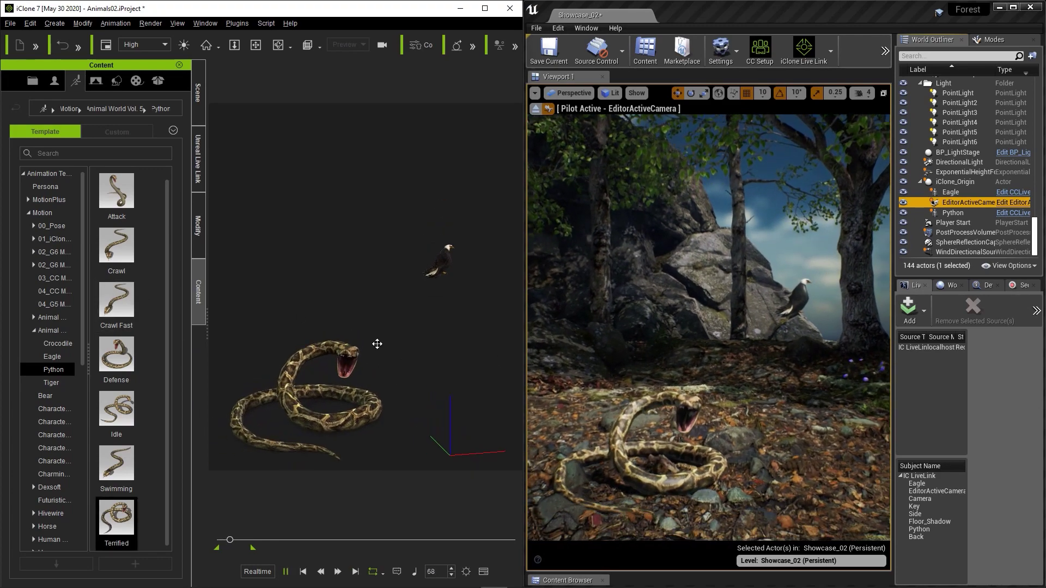
{"action": "left_click", "coordinate": [286, 572]}
- Open Edit Motion Layer for the Python at the first frame and move its window clear of the snake
{"action": "left_click", "coordinate": [349, 401]}
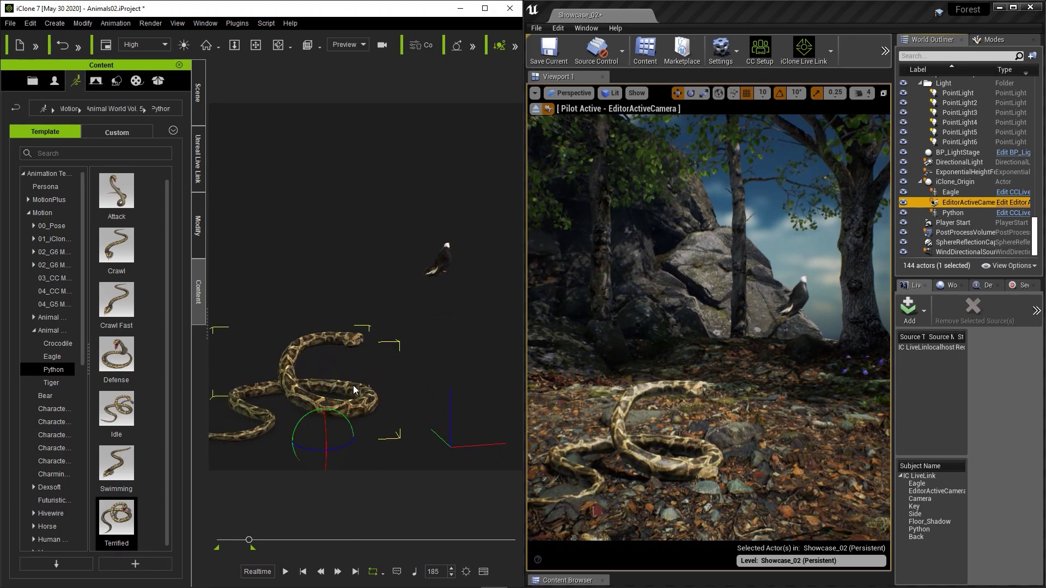
{"action": "double_click", "coordinate": [381, 325]}
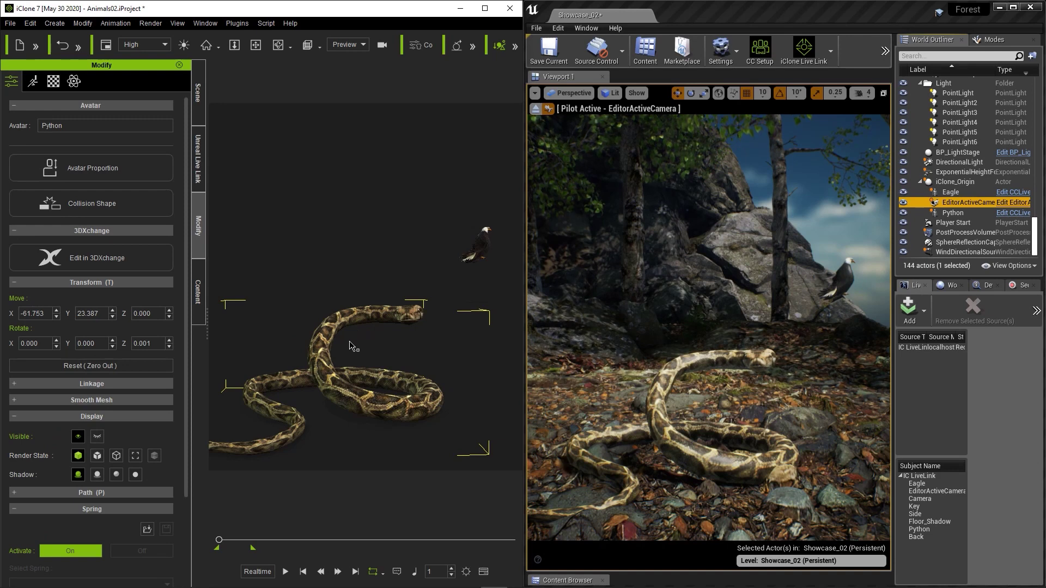
{"action": "left_click", "coordinate": [33, 82]}
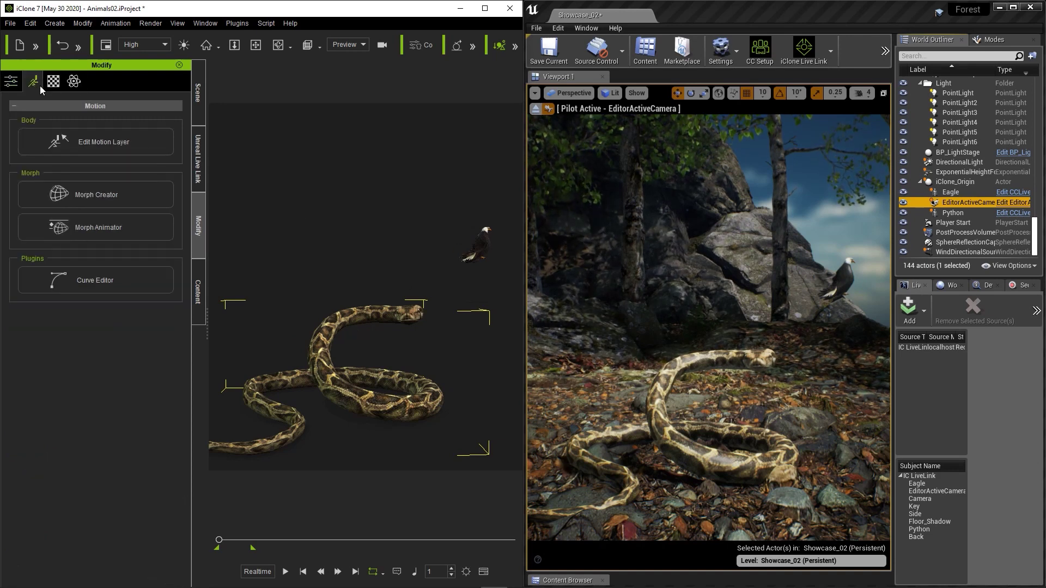
{"action": "left_click", "coordinate": [124, 136]}
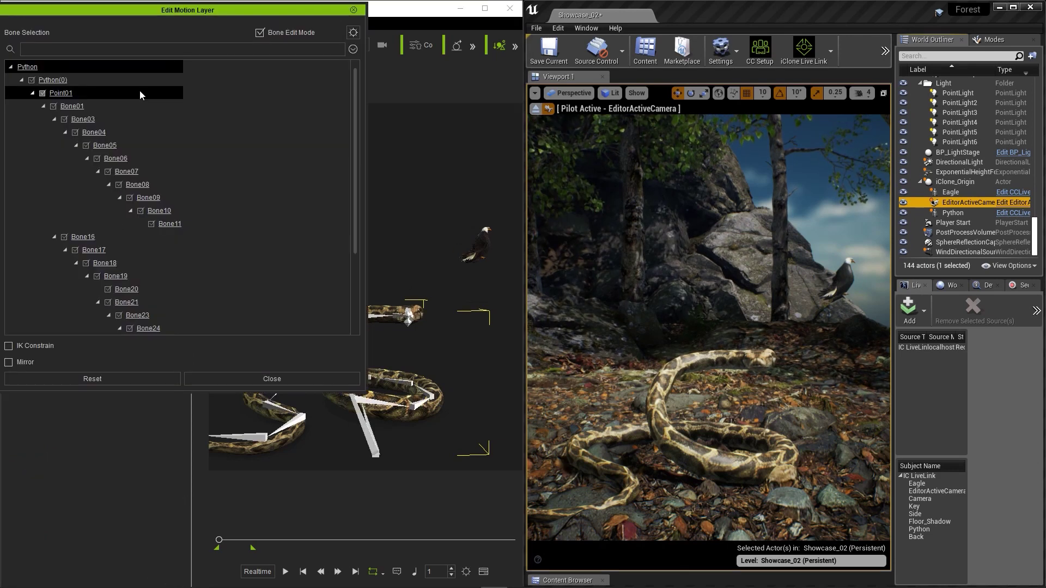
{"action": "left_click", "coordinate": [151, 146]}
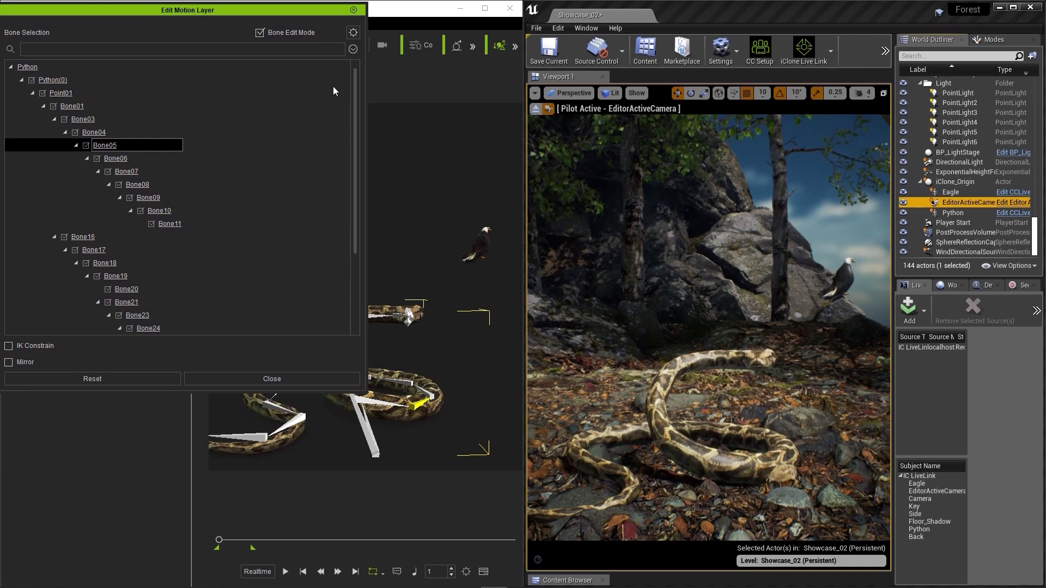
{"action": "left_click_drag", "start_coordinate": [275, 10], "coordinate": [89, 34]}
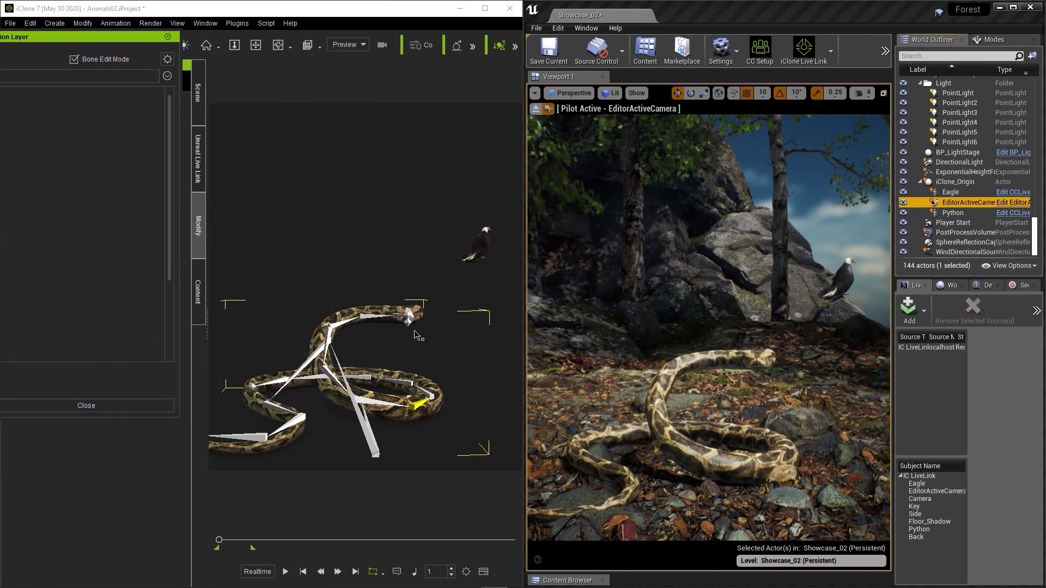
- Rotate the Python's neck, head and jaw bones to raise its head and open its mouth
{"action": "left_click", "coordinate": [376, 321]}
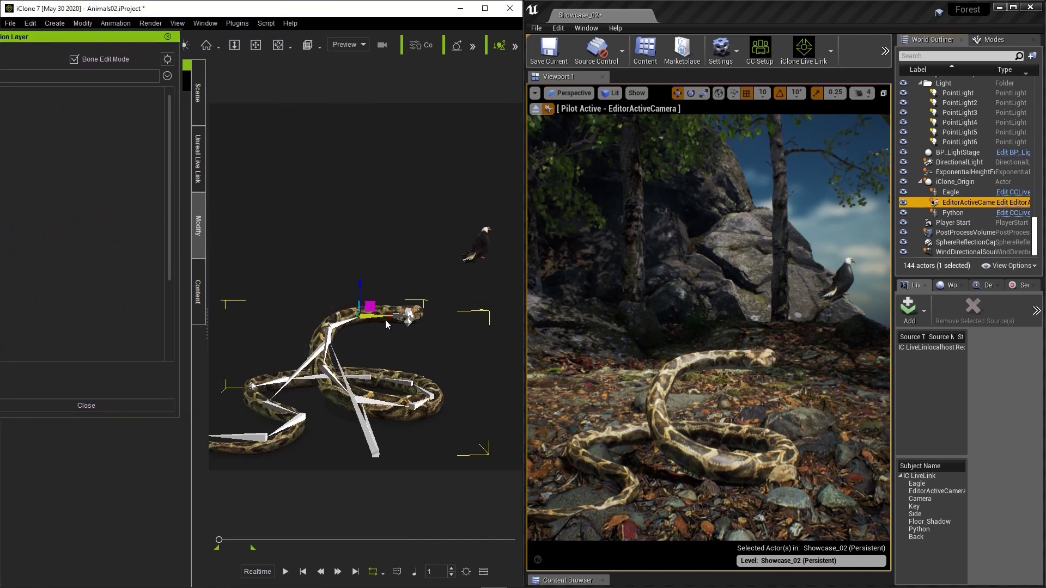
{"action": "mouse_move", "coordinate": [384, 315]}
{"action": "left_mouse_down"}
{"action": "mouse_move", "coordinate": [393, 303]}
{"action": "mouse_move", "coordinate": [382, 325]}
{"action": "left_mouse_up"}
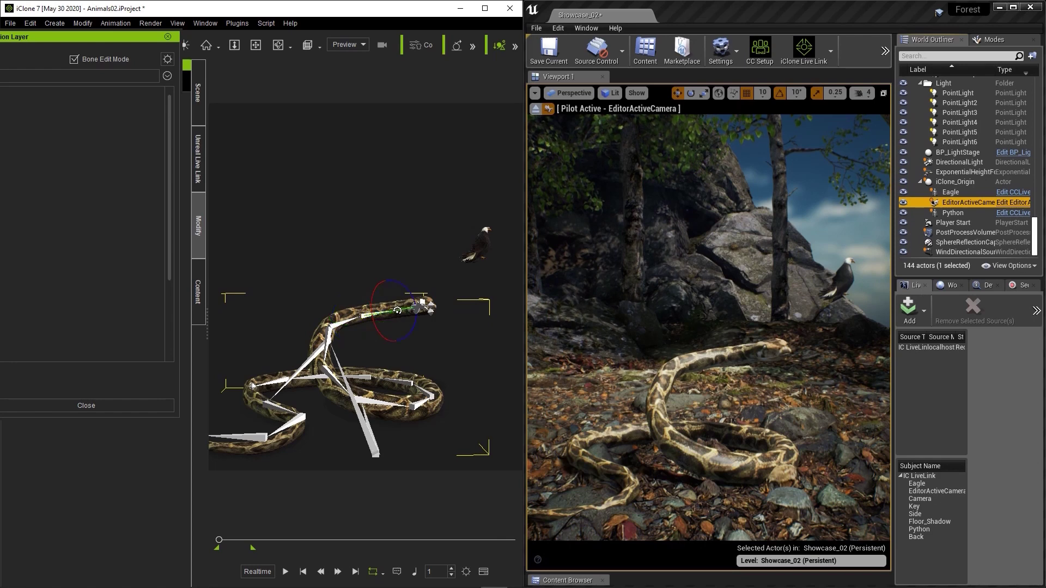
{"action": "left_click_drag", "start_coordinate": [410, 289], "coordinate": [404, 285]}
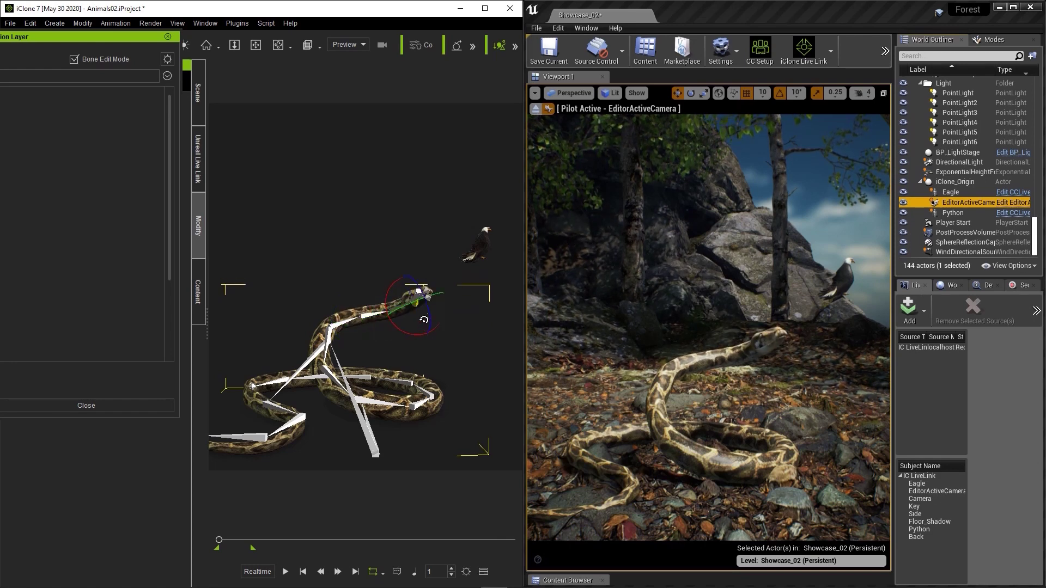
{"action": "left_click_drag", "start_coordinate": [422, 299], "coordinate": [425, 313]}
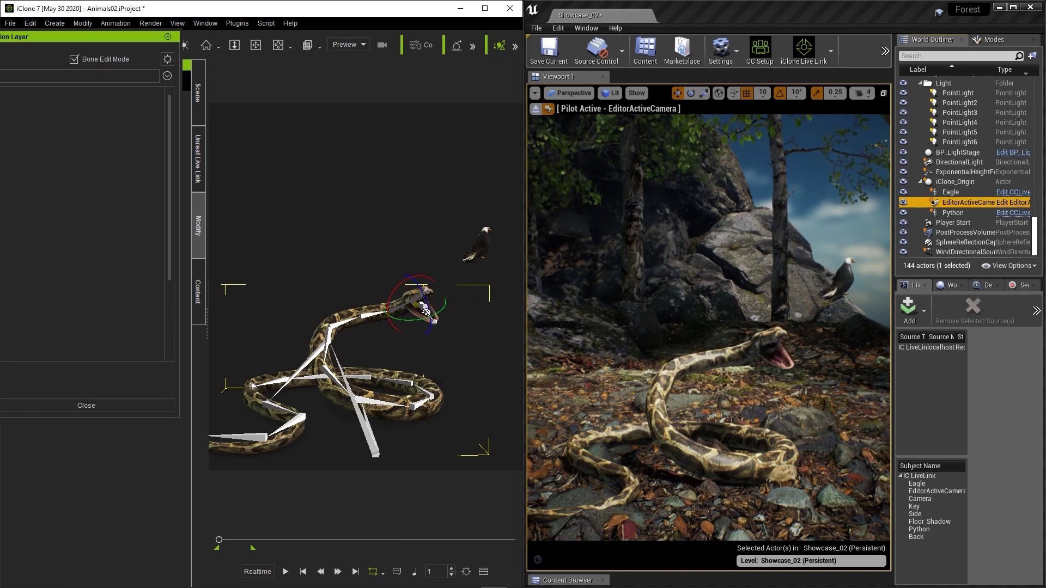
{"action": "scroll", "coordinate": [425, 329], "scroll_direction": "up", "scroll_amount": 3}
{"action": "mouse_move", "coordinate": [425, 328]}
{"action": "right_mouse_down"}
{"action": "mouse_move", "coordinate": [417, 326]}
{"action": "mouse_move", "coordinate": [432, 327]}
{"action": "right_mouse_up"}
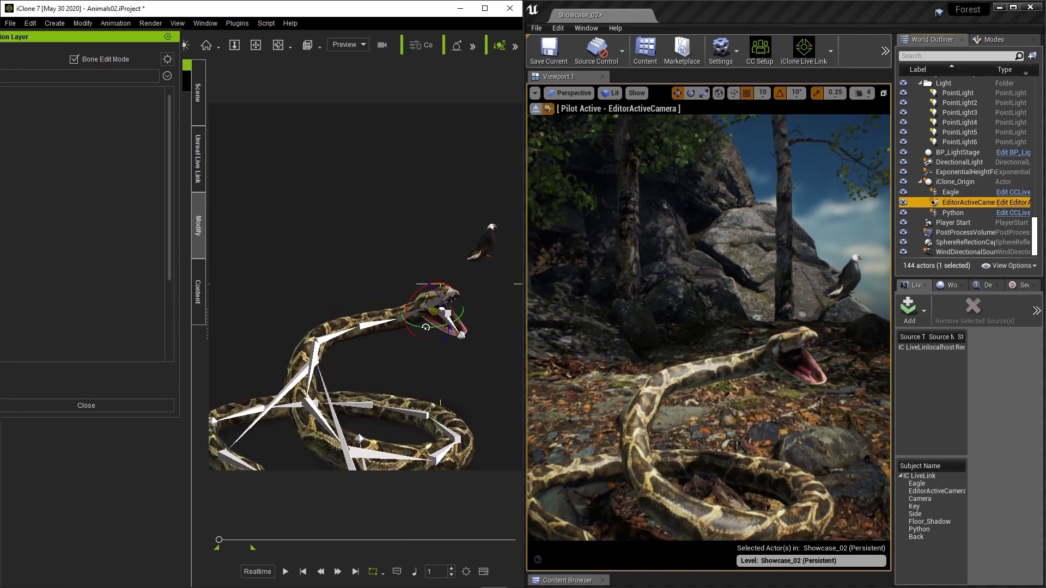
{"action": "middle_click_drag", "start_coordinate": [431, 349], "coordinate": [348, 343]}
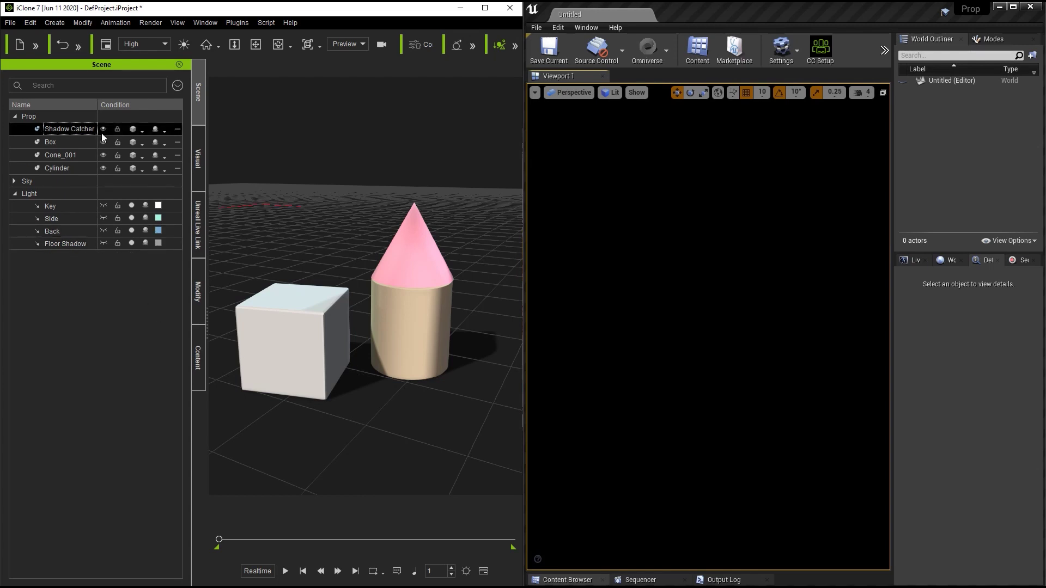
- Turn off Set as Dummy for the Shadow Catcher prop and check its entry in the Unreal Live Link transfer list
{"action": "left_click", "coordinate": [198, 220]}
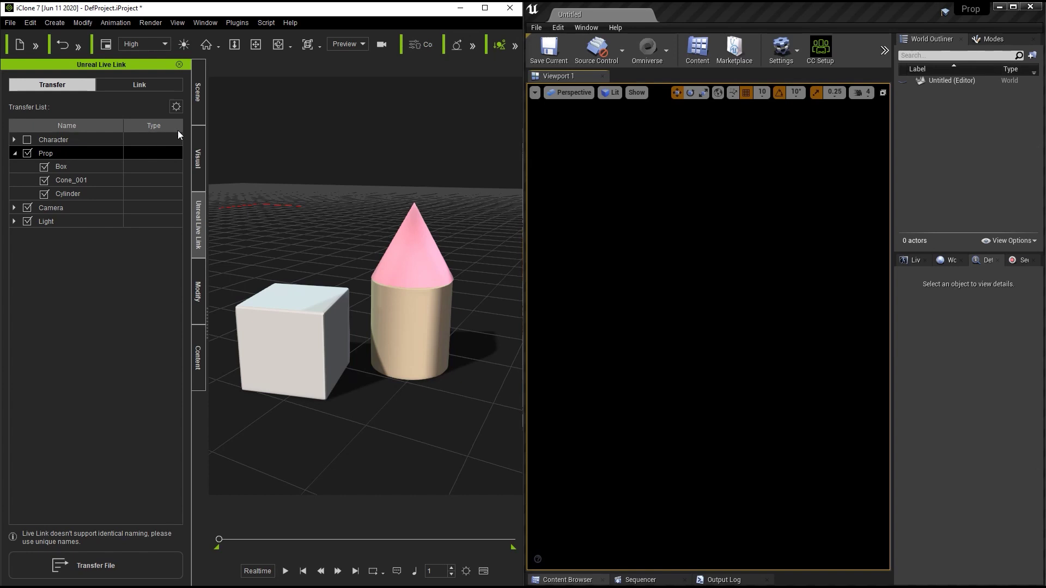
{"action": "left_click", "coordinate": [195, 275]}
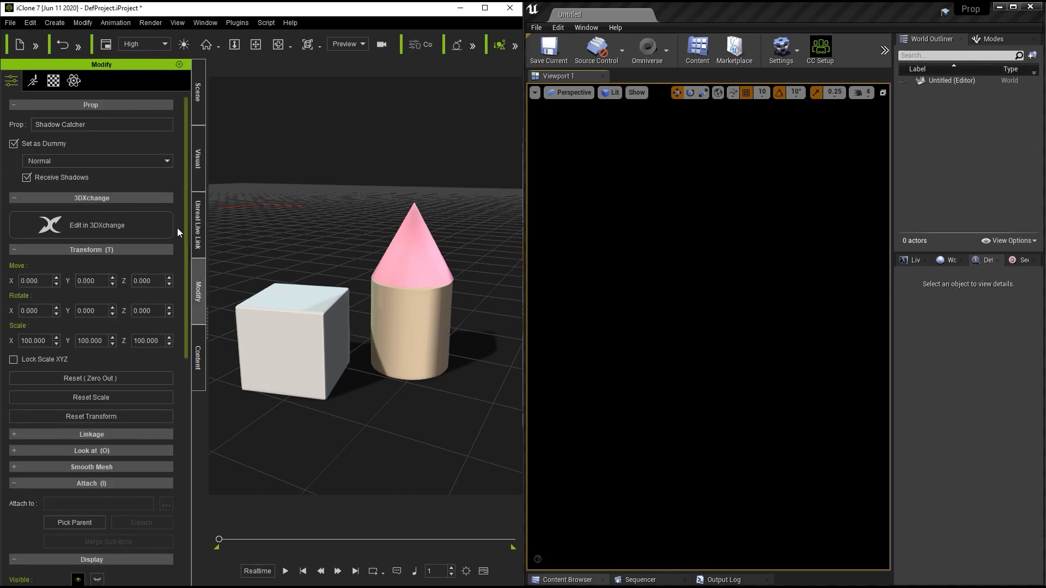
{"action": "left_click", "coordinate": [34, 145]}
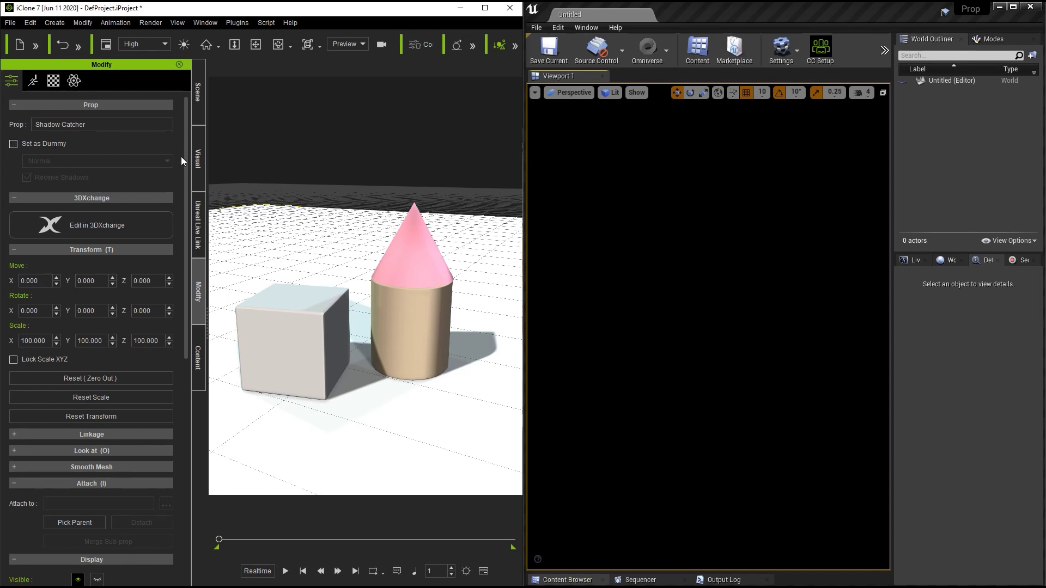
{"action": "left_click", "coordinate": [198, 197]}
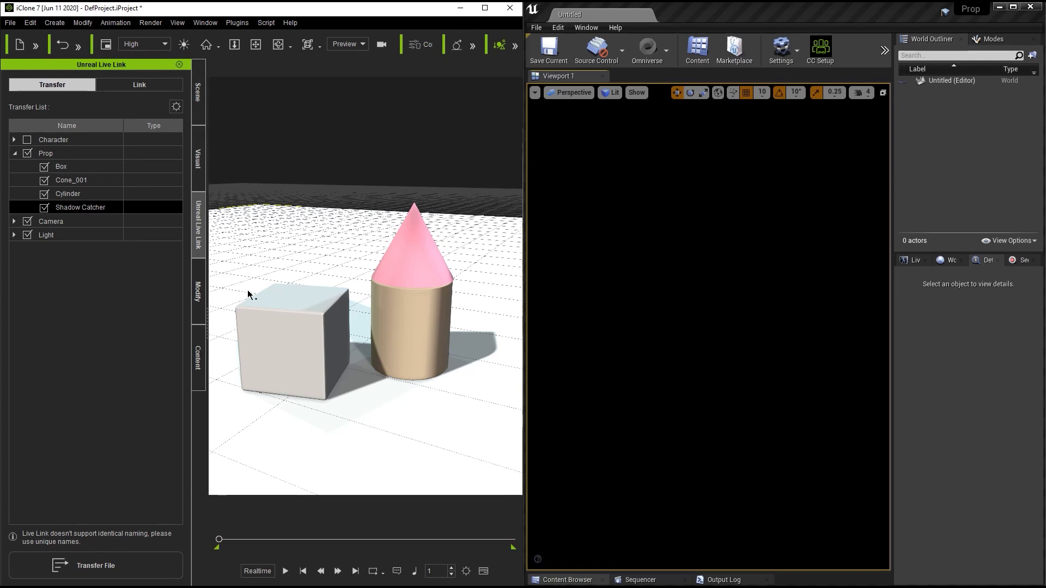
- Set the Box prop as a dummy, check the Unreal Live Link transfer list, and turn its dummy setting back off
{"action": "left_click", "coordinate": [276, 332]}
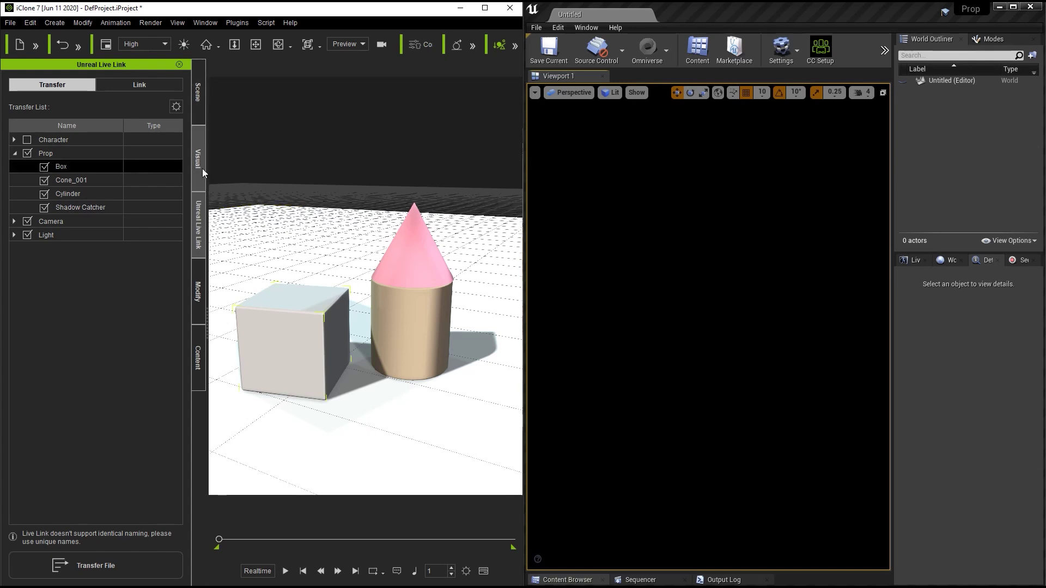
{"action": "left_click", "coordinate": [199, 289]}
{"action": "left_click", "coordinate": [18, 144]}
{"action": "left_click", "coordinate": [15, 144]}
{"action": "left_click", "coordinate": [14, 144]}
{"action": "left_click", "coordinate": [199, 224]}
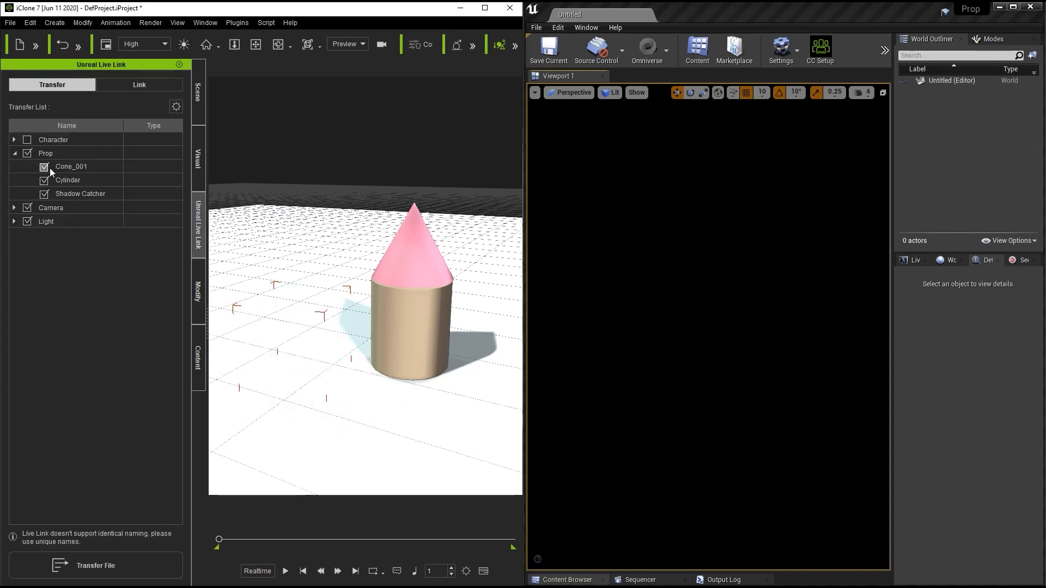
{"action": "left_click", "coordinate": [196, 276]}
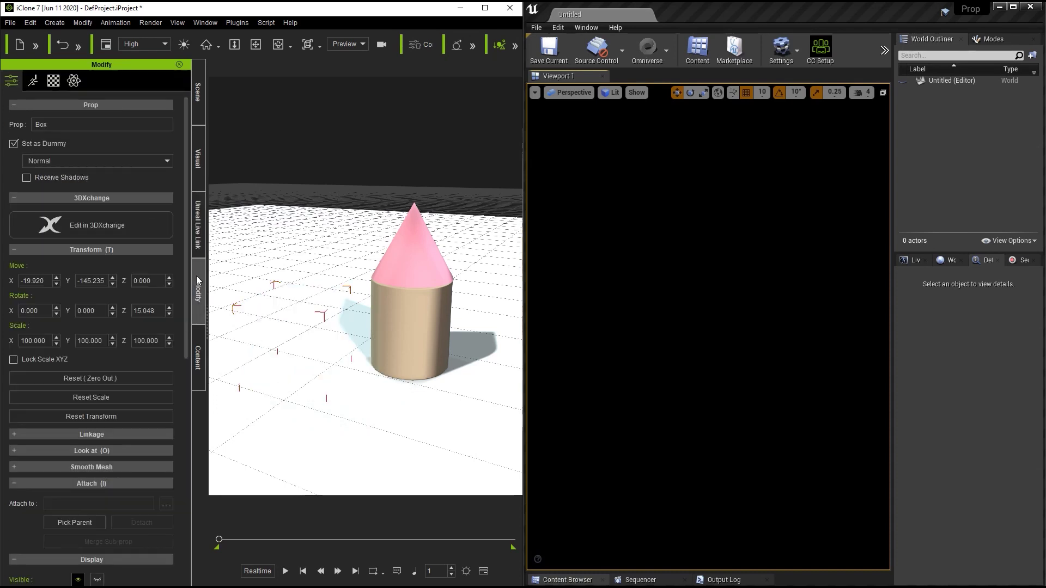
{"action": "left_click", "coordinate": [52, 145]}
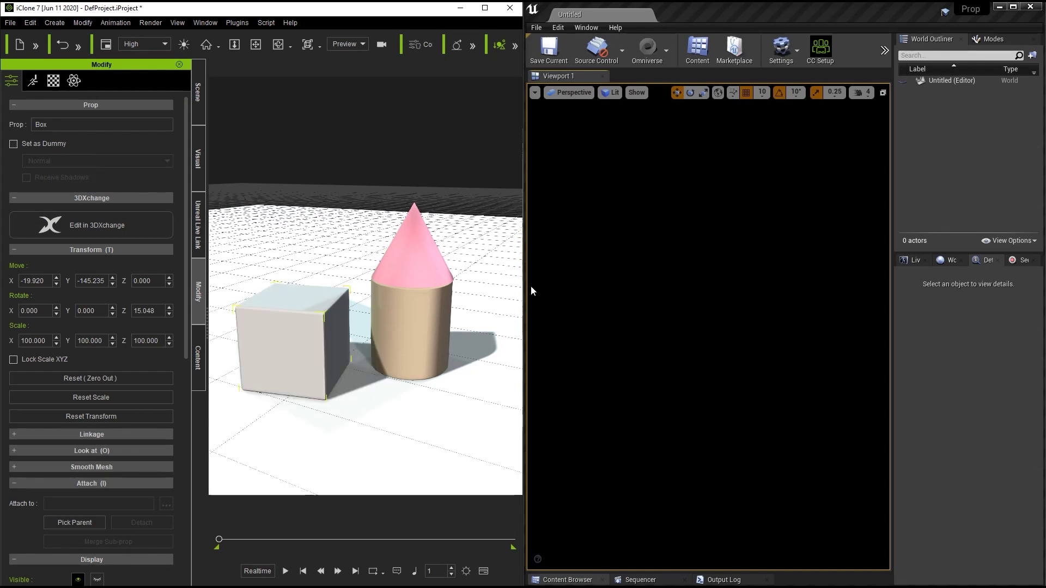
- Delete the Floor Shadow light from the iClone scene
{"action": "left_click", "coordinate": [200, 136]}
{"action": "left_click", "coordinate": [204, 107]}
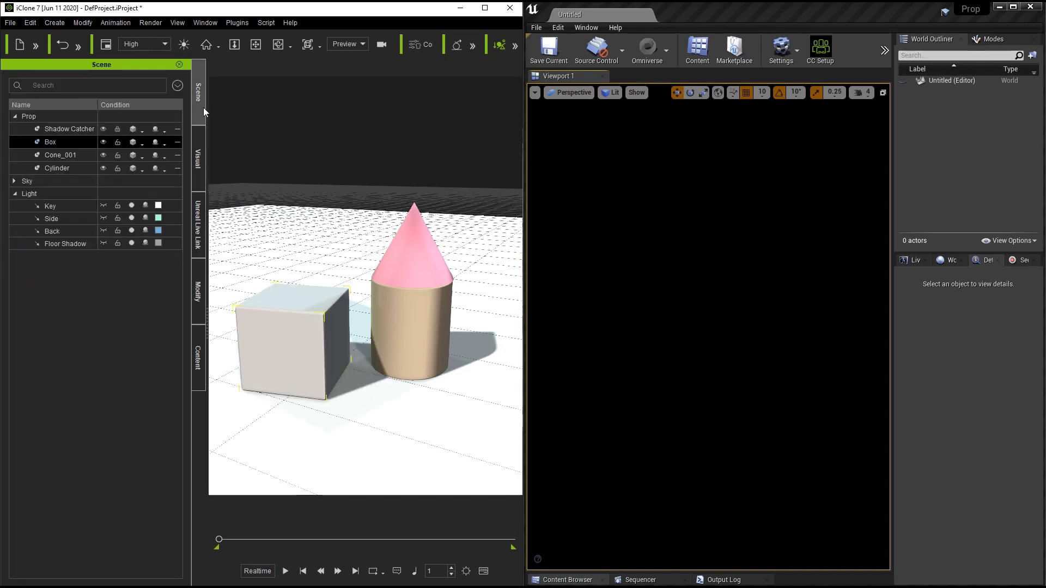
{"action": "left_click", "coordinate": [84, 245]}
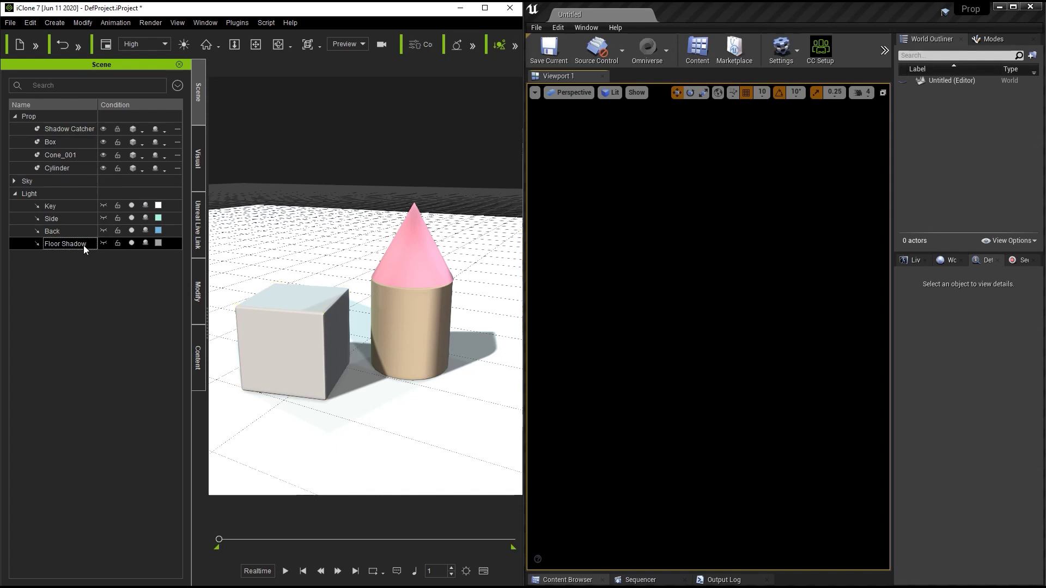
{"action": "key", "text": "Delete"}
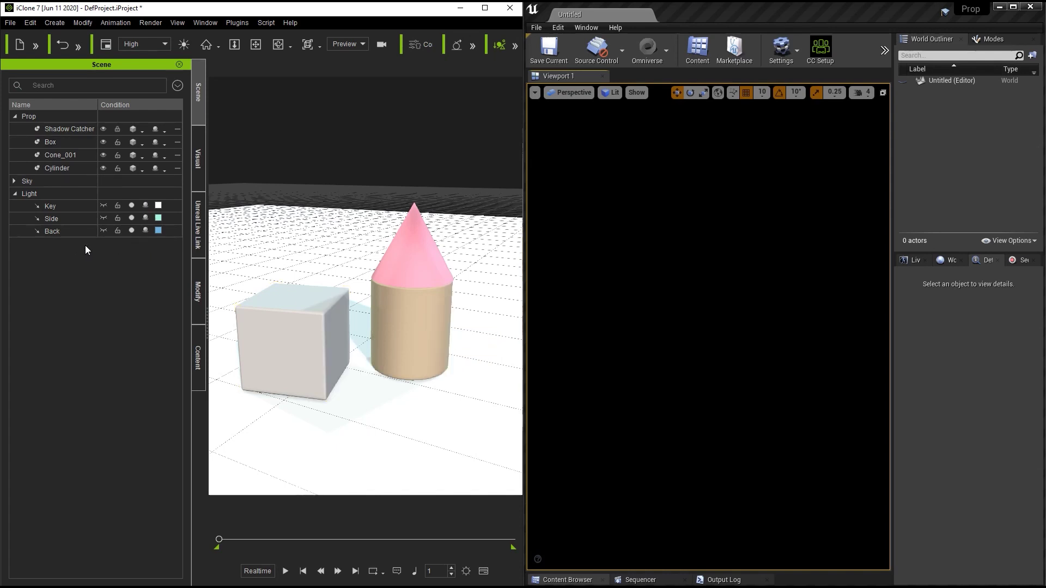
- Transfer the checked props, camera and lights to Unreal with Unreal Live Link and activate the link
{"action": "left_click", "coordinate": [197, 240]}
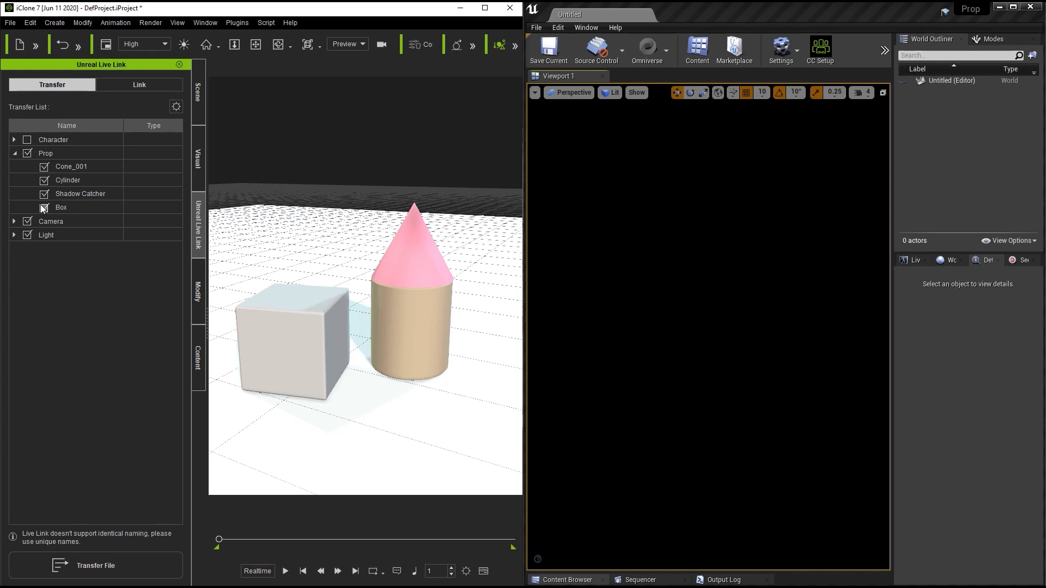
{"action": "left_click", "coordinate": [78, 561]}
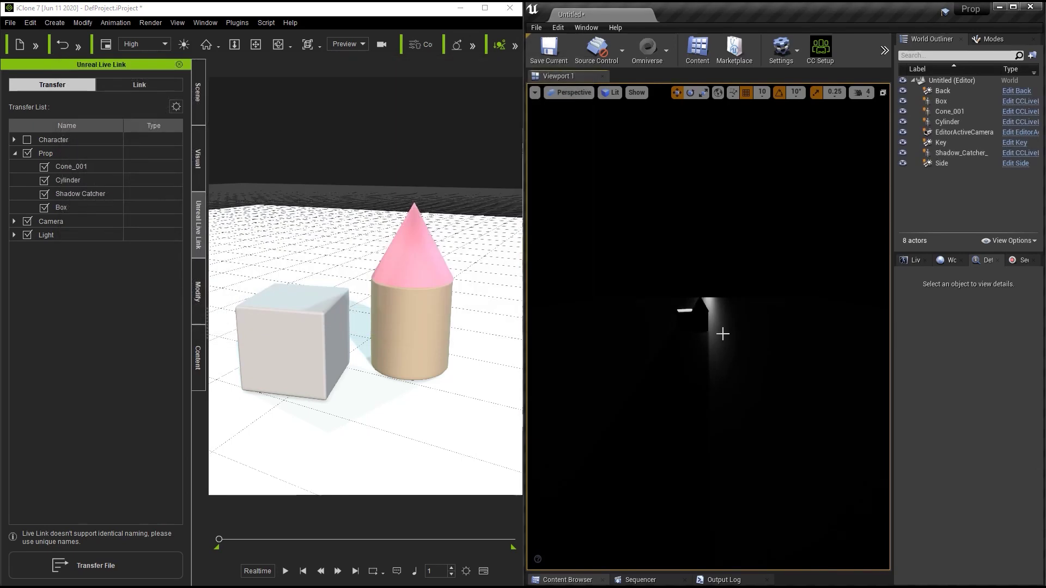
{"action": "left_click", "coordinate": [163, 86]}
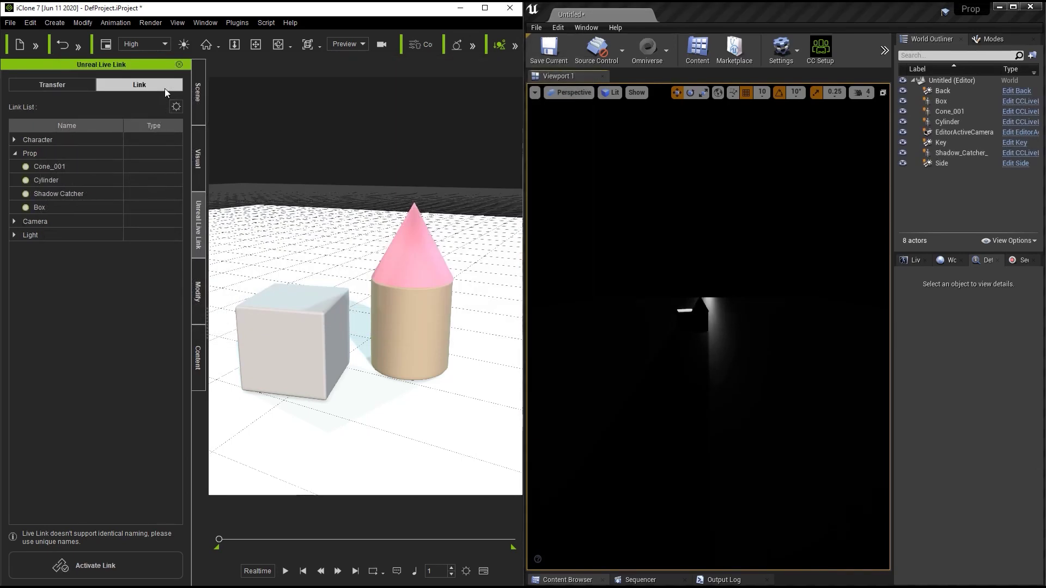
{"action": "left_click", "coordinate": [103, 558]}
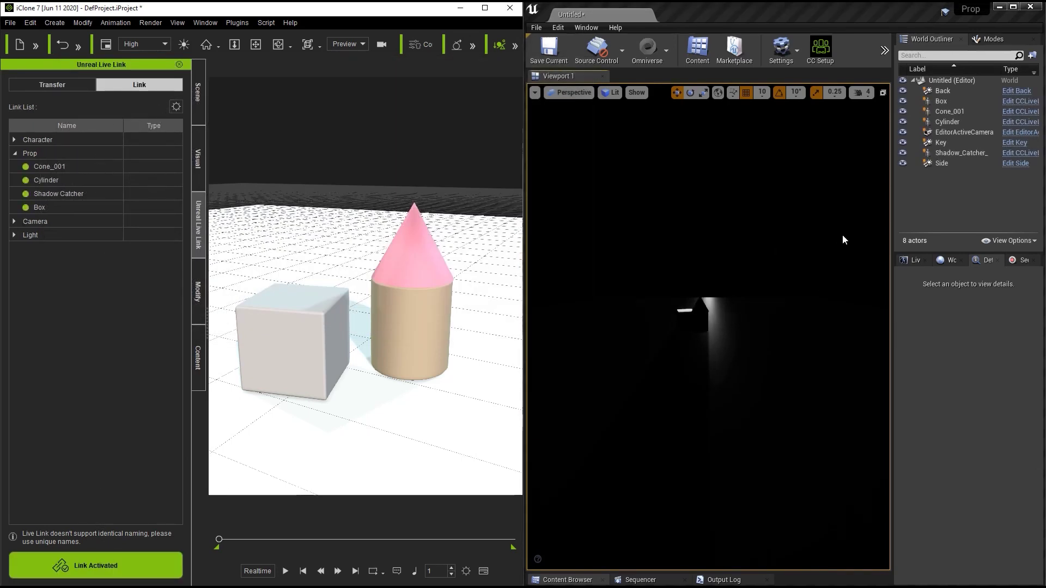
- Add an iClone LiveLink source in Unreal Engine's Live Link settings
{"action": "left_click", "coordinate": [908, 260]}
{"action": "left_click", "coordinate": [931, 281]}
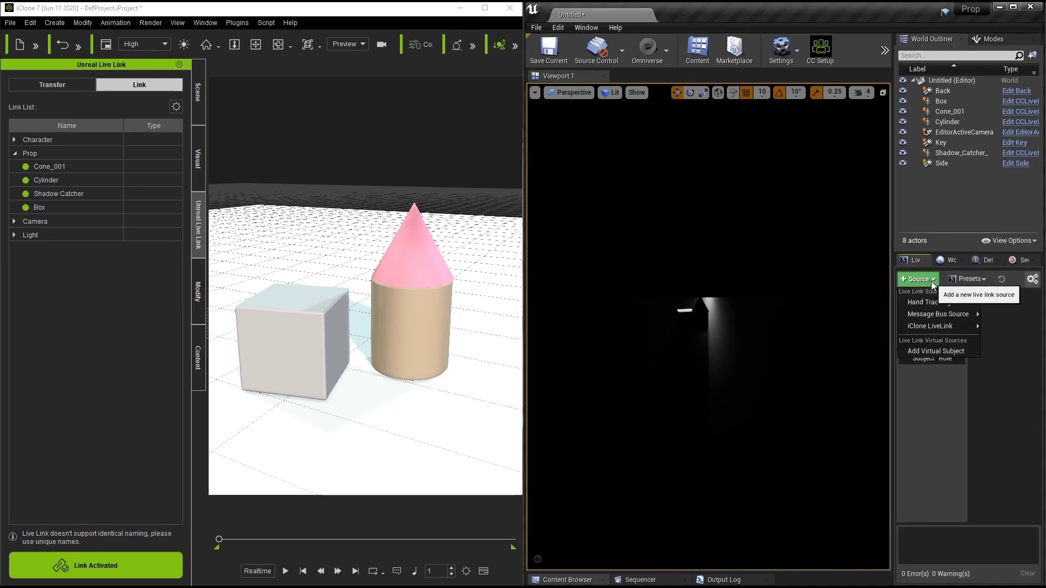
{"action": "mouse_move", "coordinate": [930, 327]}
{"action": "left_click", "coordinate": [861, 334]}
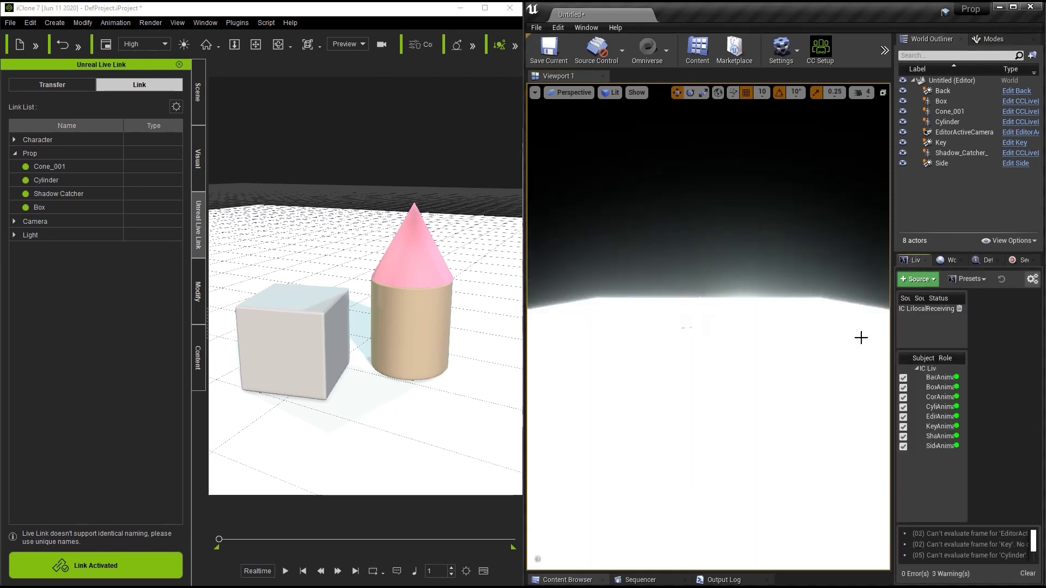
- Pilot the EditorActiveCamera in the Unreal viewport
{"action": "left_click", "coordinate": [951, 133]}
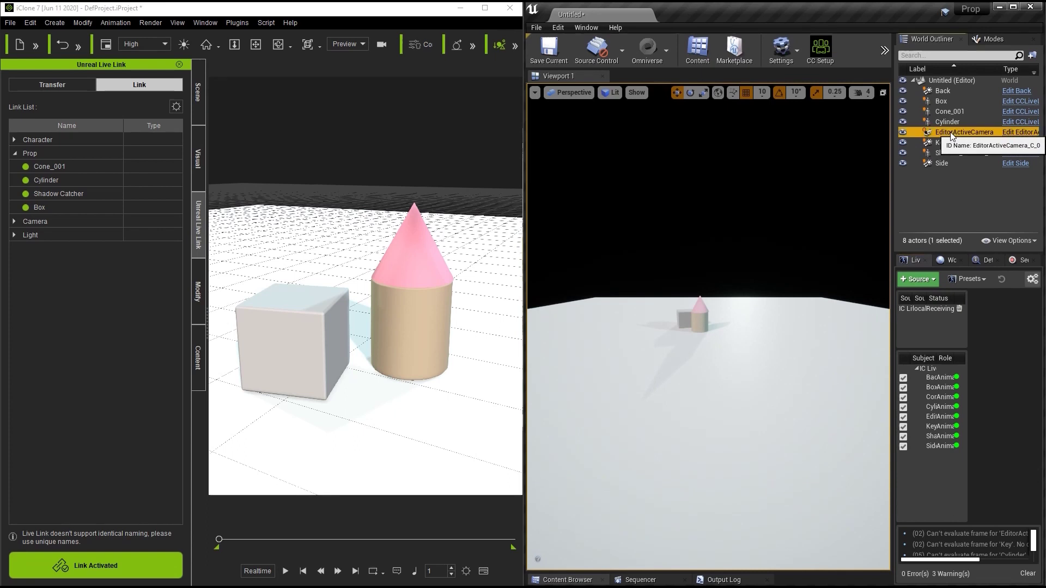
{"action": "right_click", "coordinate": [950, 132]}
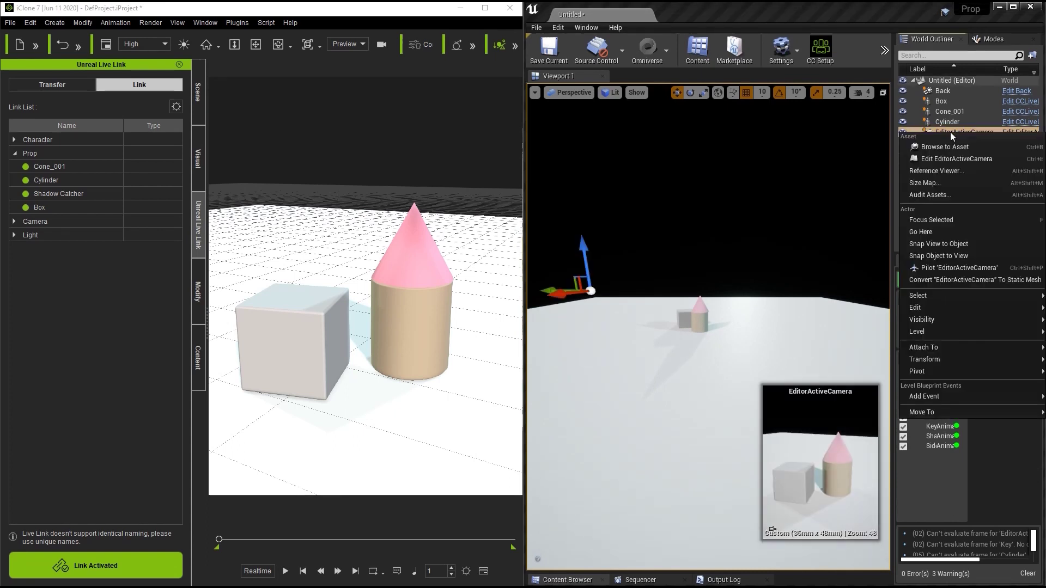
{"action": "left_click", "coordinate": [953, 267]}
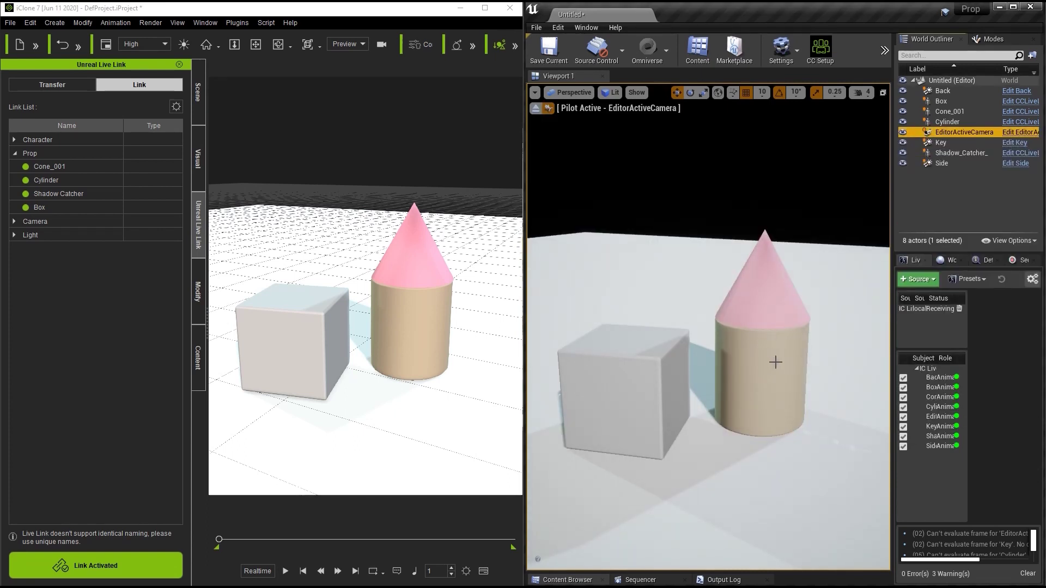
- Select the box, cylinder and cone in the Unreal viewport to check that each is a separate actor
{"action": "left_click", "coordinate": [682, 383]}
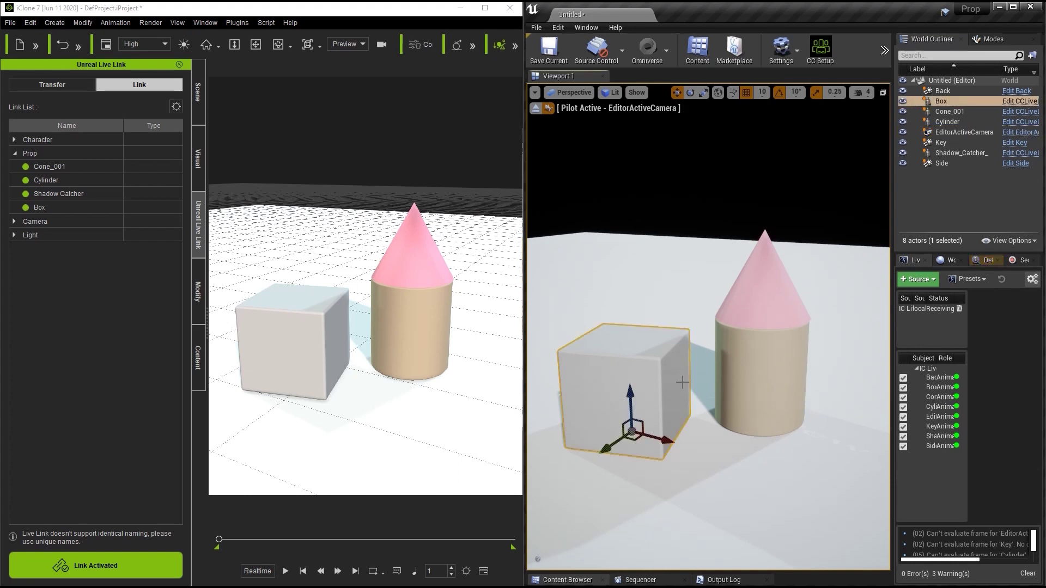
{"action": "left_click", "coordinate": [752, 375]}
{"action": "left_click", "coordinate": [759, 327]}
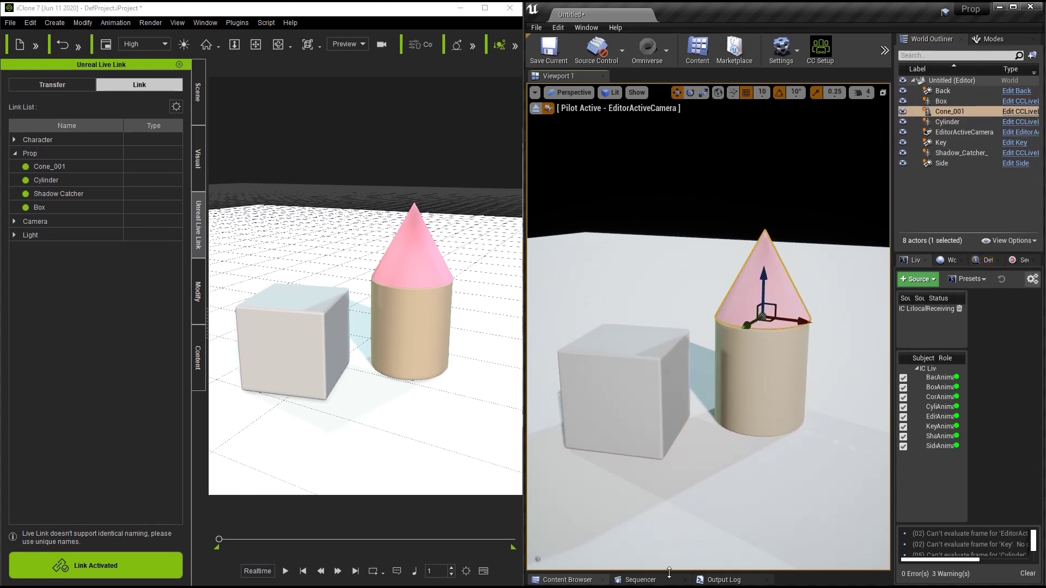
- Examine the transferred assets in the RLContent folders for Cylinder and Cone_001 in the Content Browser
{"action": "left_click_drag", "start_coordinate": [668, 574], "coordinate": [678, 393]}
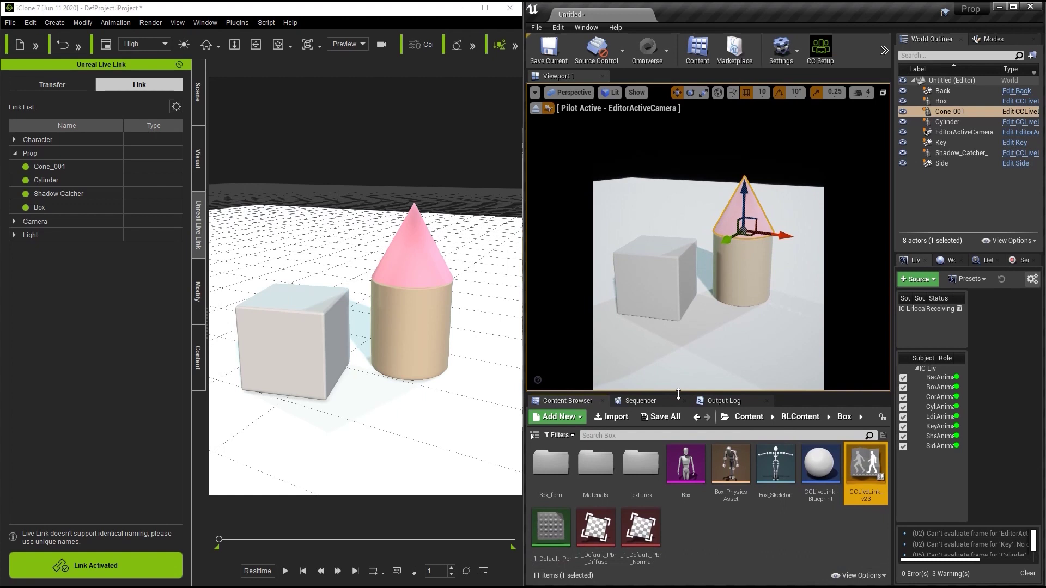
{"action": "left_click", "coordinate": [800, 416]}
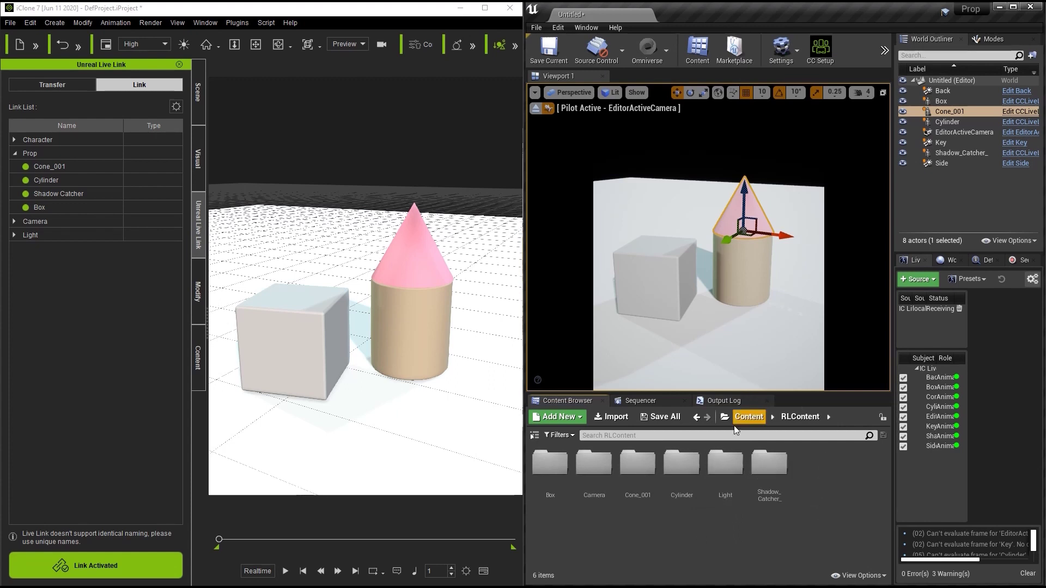
{"action": "left_click", "coordinate": [720, 462]}
{"action": "double_click", "coordinate": [682, 462]}
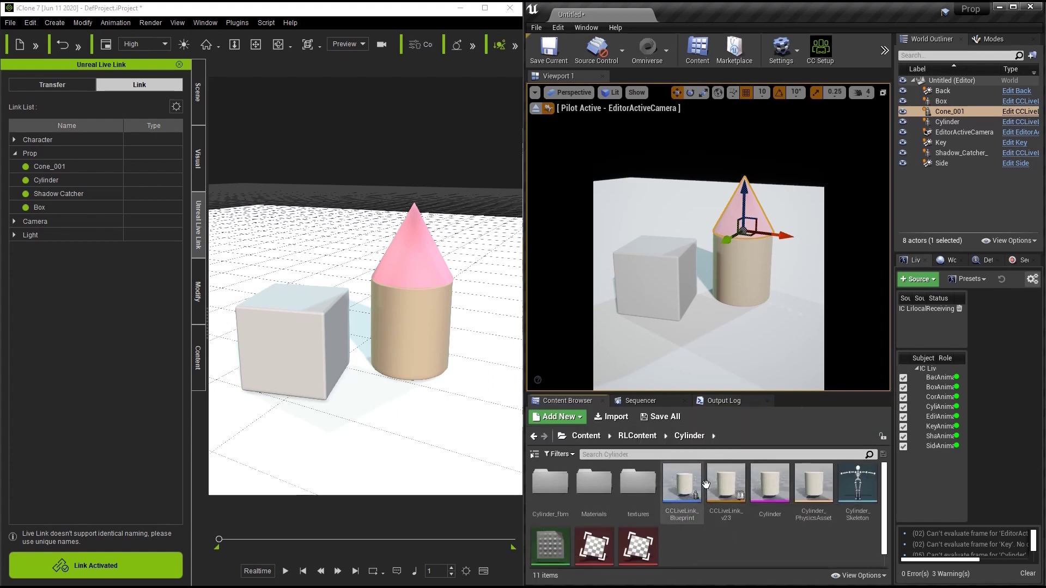
{"action": "left_click", "coordinate": [639, 437]}
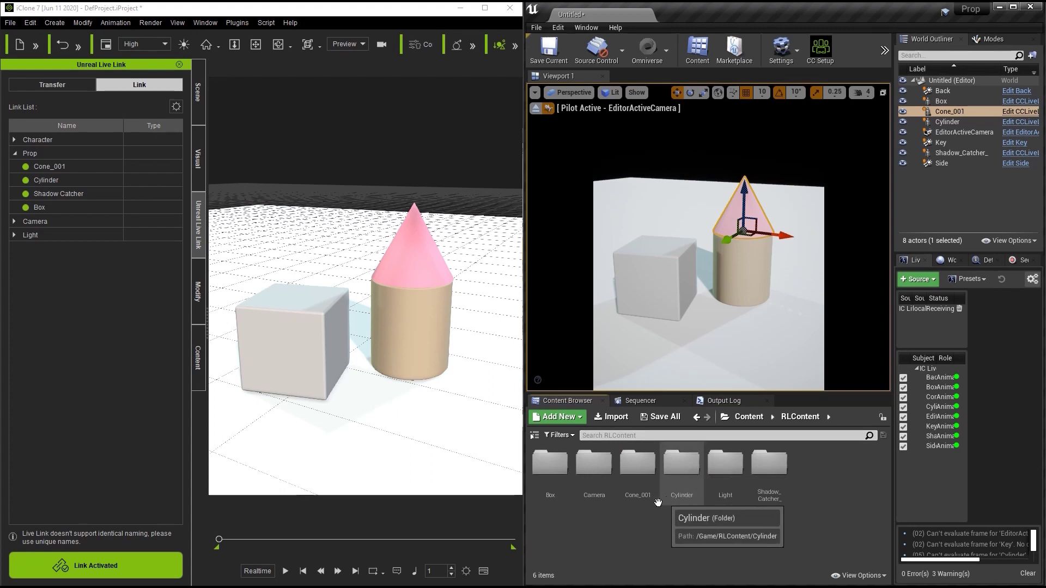
{"action": "double_click", "coordinate": [624, 500]}
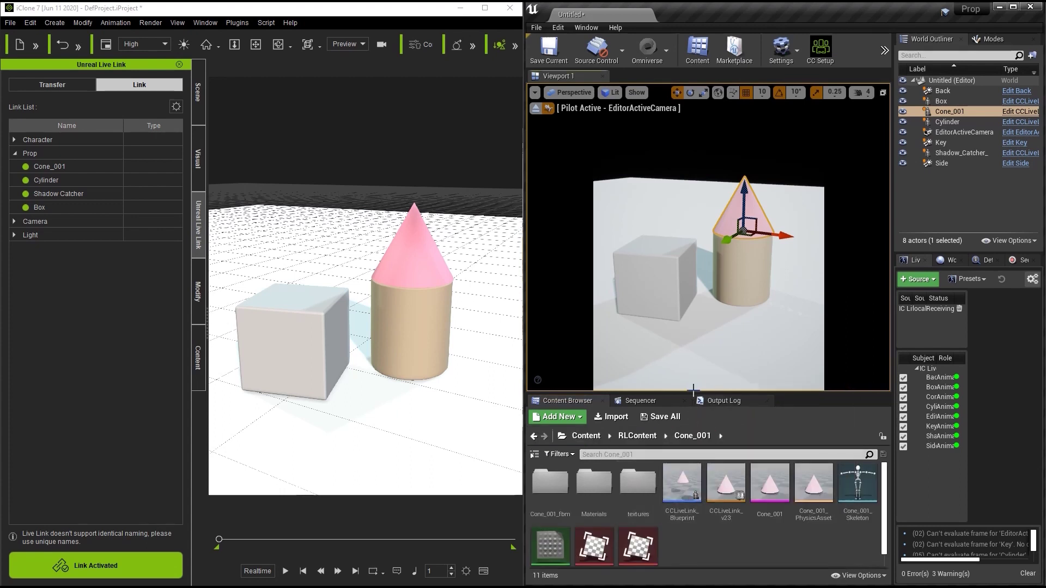
{"action": "left_click_drag", "start_coordinate": [685, 393], "coordinate": [684, 438]}
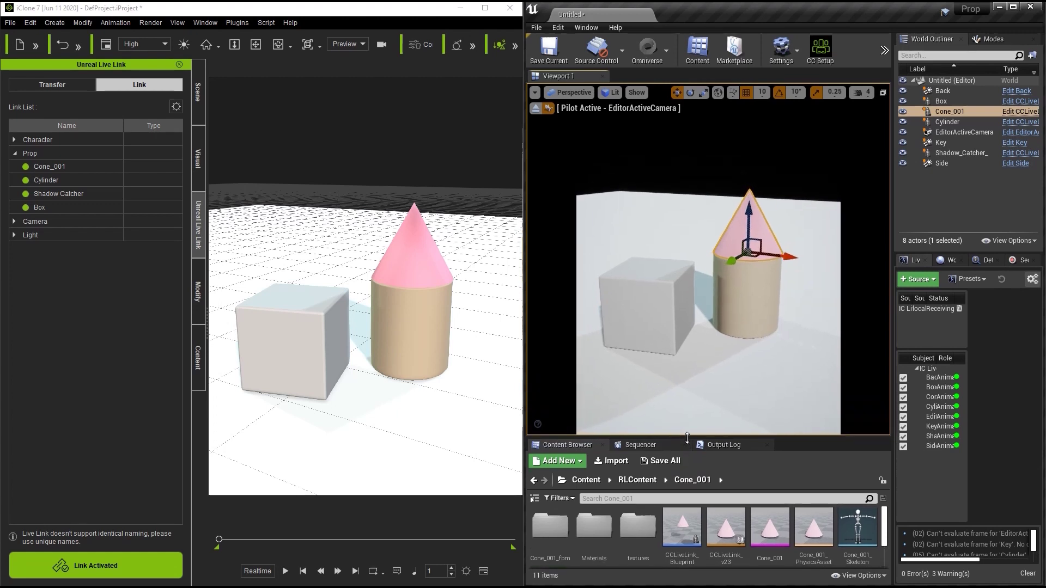
- In iClone, move the Cylinder slightly out from under the cone to test its independence, and undo the move
{"action": "left_click", "coordinate": [422, 336]}
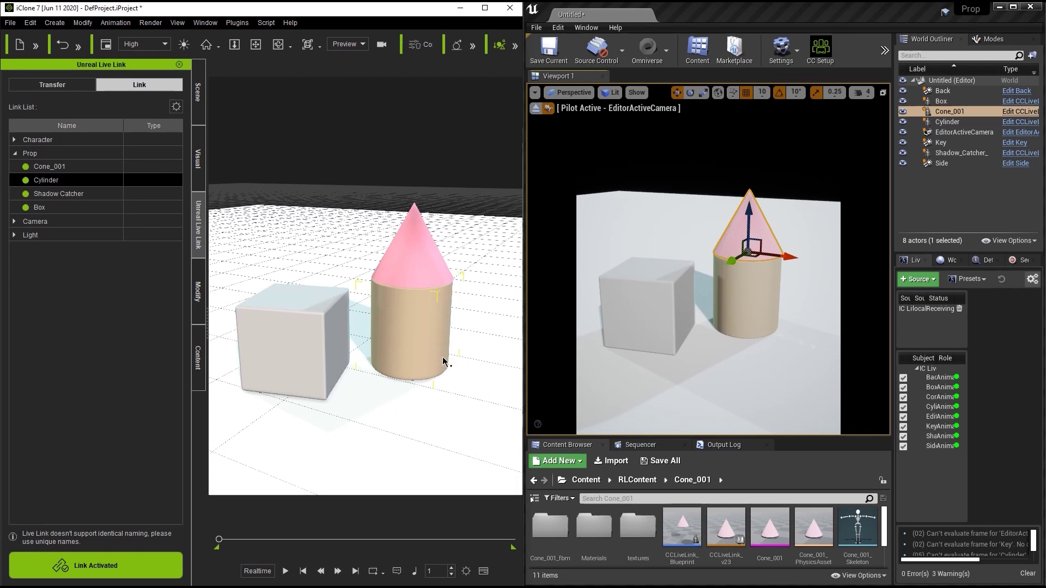
{"action": "key", "text": "w"}
{"action": "mouse_move", "coordinate": [429, 361]}
{"action": "left_mouse_down"}
{"action": "mouse_move", "coordinate": [424, 378]}
{"action": "mouse_move", "coordinate": [436, 371]}
{"action": "left_mouse_up"}
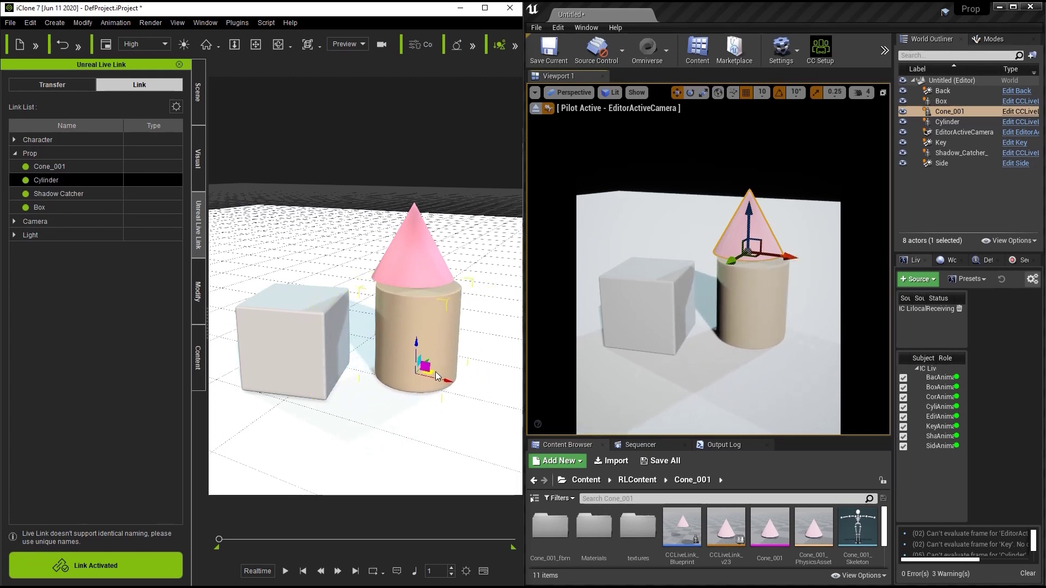
{"action": "key", "text": "ctrl+z"}
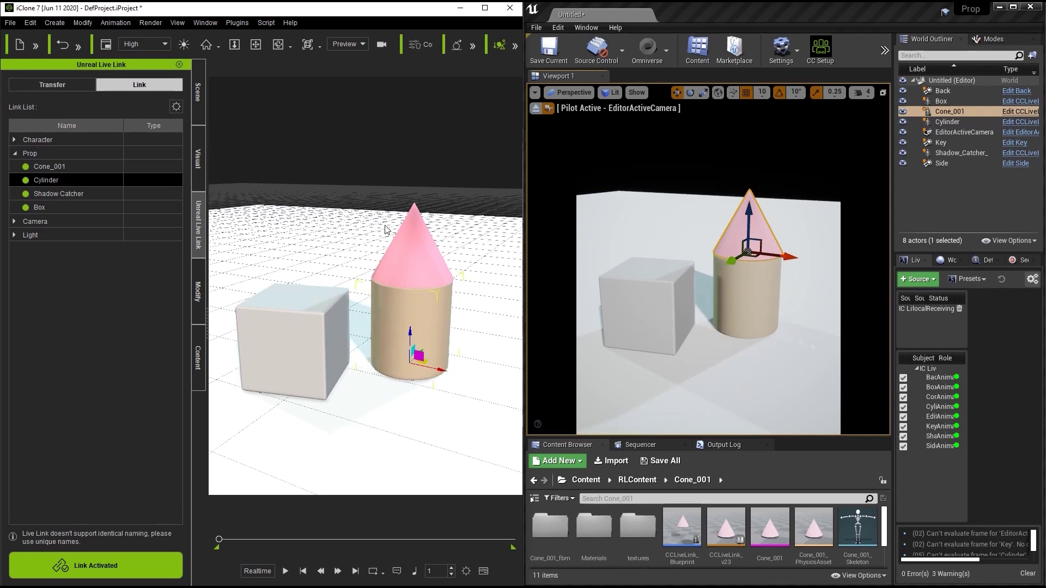
- Link Cone_001 to the Cylinder by picking the Cylinder as its Linkage parent
{"action": "left_click", "coordinate": [417, 246]}
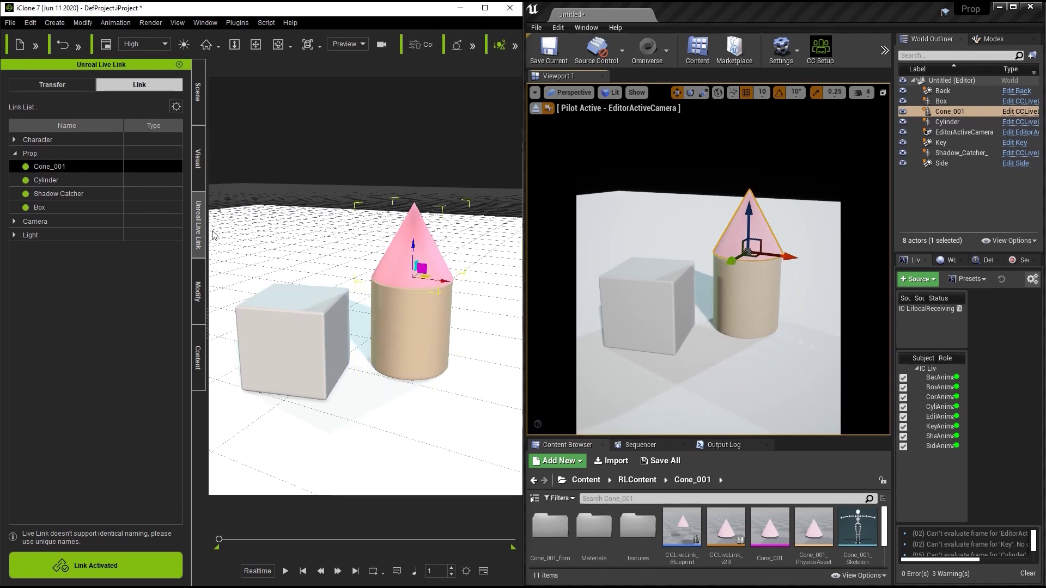
{"action": "left_click", "coordinate": [199, 289]}
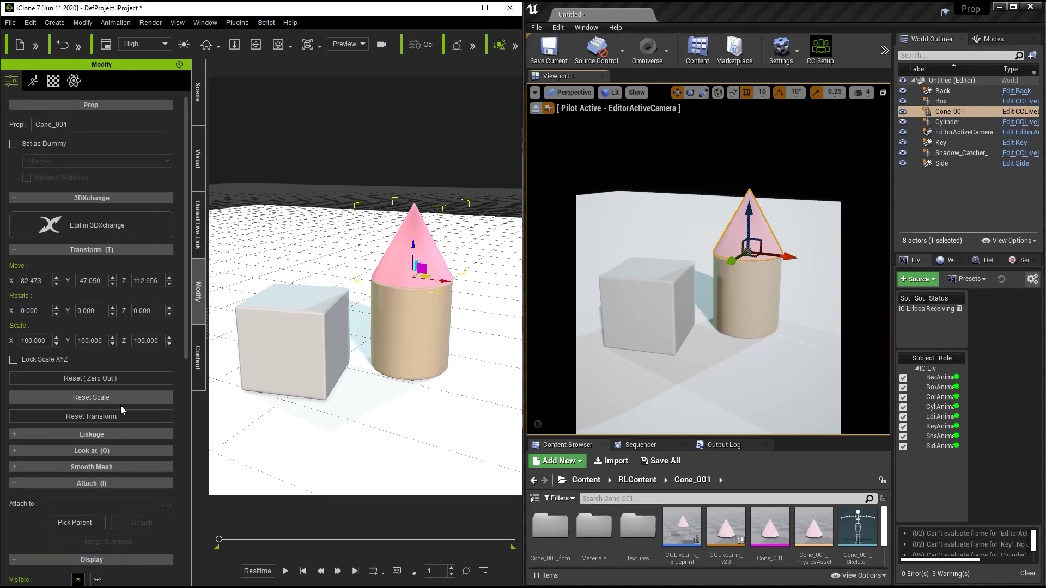
{"action": "left_click", "coordinate": [106, 436]}
{"action": "left_click", "coordinate": [64, 474]}
{"action": "left_click", "coordinate": [414, 333]}
- Move the Cylinder with its linked cone to about X 103, Y -80
{"action": "left_click", "coordinate": [417, 333]}
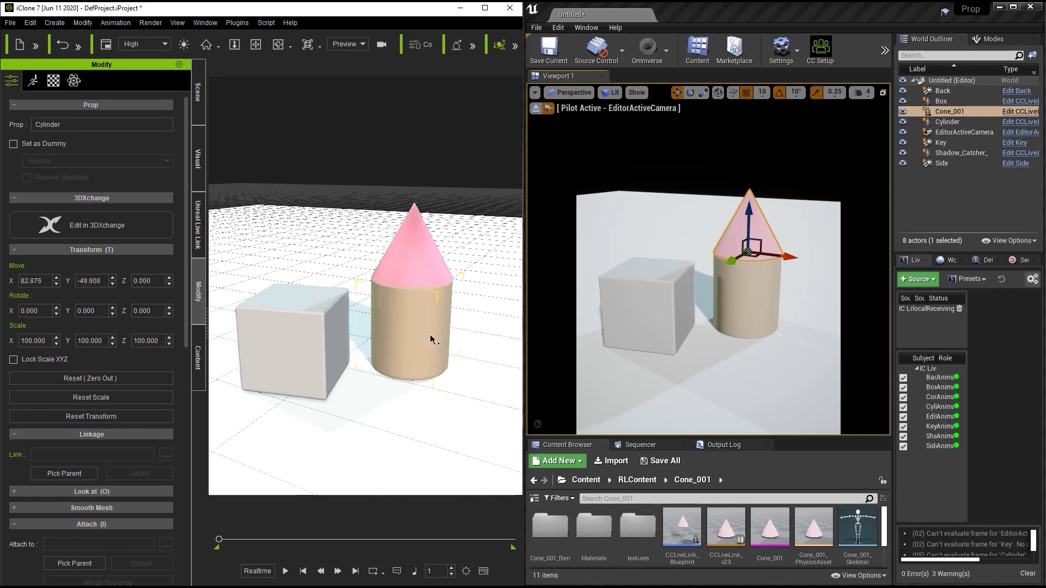
{"action": "key", "text": "w"}
{"action": "mouse_move", "coordinate": [425, 364]}
{"action": "left_mouse_down"}
{"action": "mouse_move", "coordinate": [423, 381]}
{"action": "mouse_move", "coordinate": [444, 362]}
{"action": "mouse_move", "coordinate": [431, 386]}
{"action": "mouse_move", "coordinate": [428, 376]}
{"action": "mouse_move", "coordinate": [406, 381]}
{"action": "mouse_move", "coordinate": [440, 387]}
{"action": "mouse_move", "coordinate": [433, 376]}
{"action": "left_mouse_up"}
{"action": "left_click", "coordinate": [788, 322]}
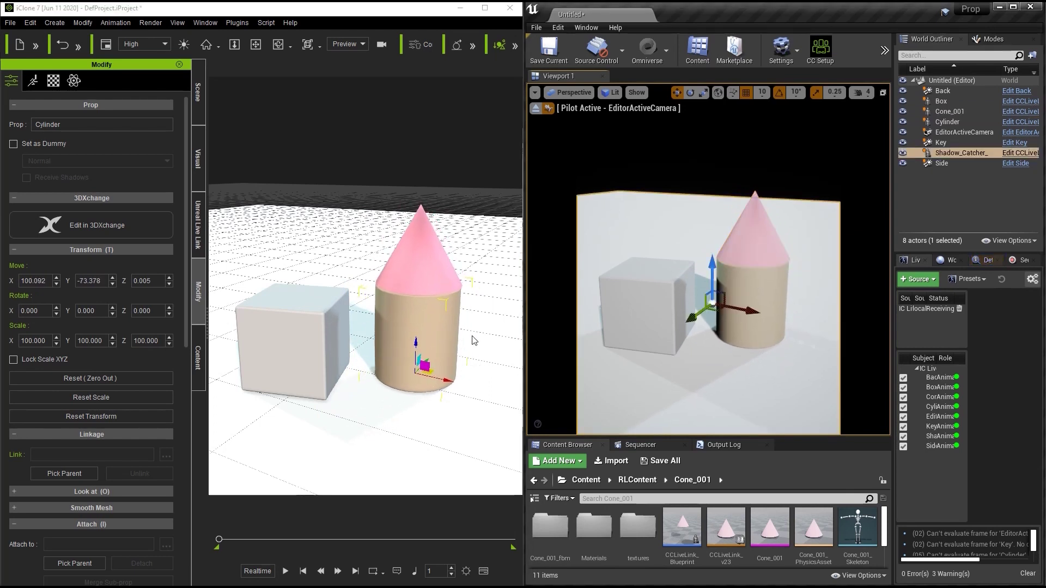
{"action": "key", "text": "Escape"}
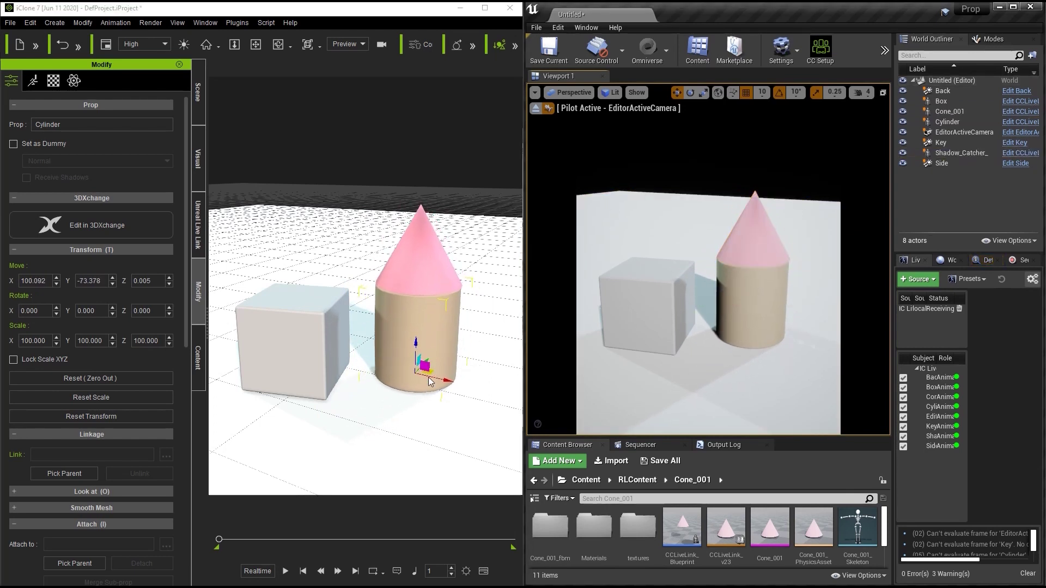
{"action": "mouse_move", "coordinate": [430, 374]}
{"action": "left_mouse_down"}
{"action": "mouse_move", "coordinate": [419, 377]}
{"action": "mouse_move", "coordinate": [445, 374]}
{"action": "mouse_move", "coordinate": [430, 377]}
{"action": "left_mouse_up"}
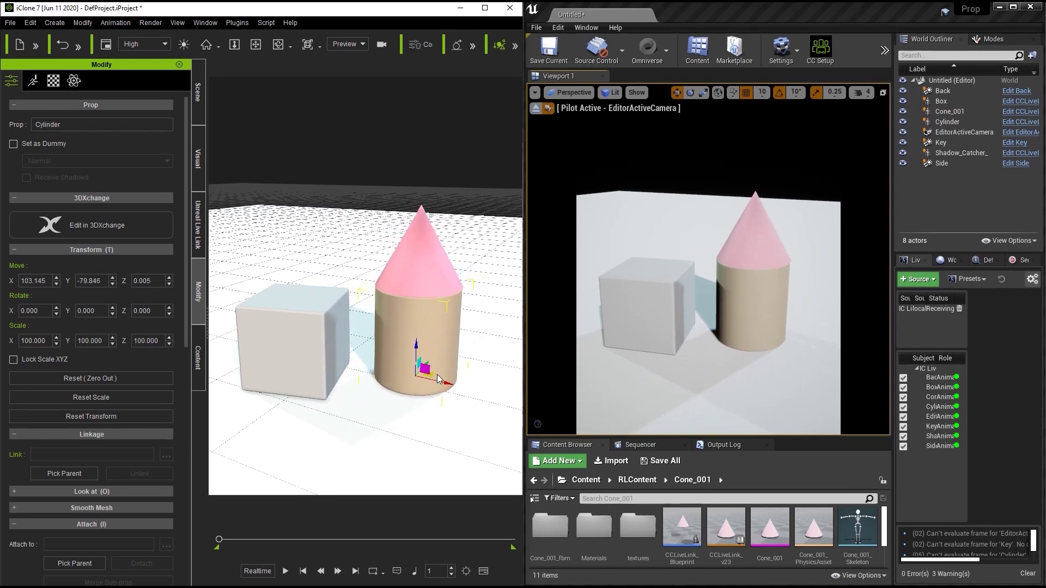
- Raise Cone_001 to about Z 116 and check the Box, Cone_001 and Cylinder entries in the scene list
{"action": "left_click", "coordinate": [422, 256]}
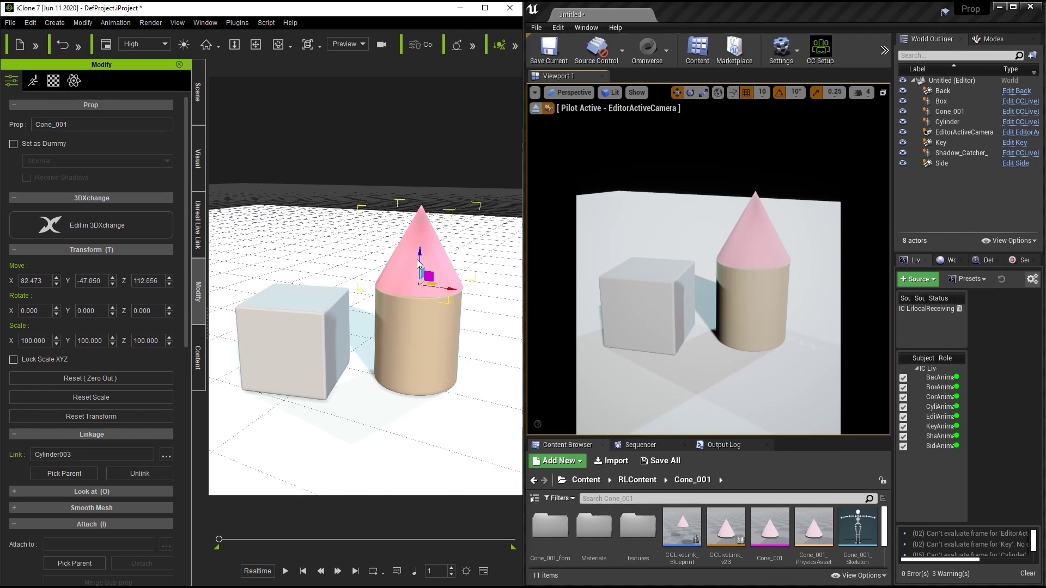
{"action": "mouse_move", "coordinate": [424, 259]}
{"action": "left_mouse_down"}
{"action": "mouse_move", "coordinate": [423, 219]}
{"action": "mouse_move", "coordinate": [424, 254]}
{"action": "left_mouse_up"}
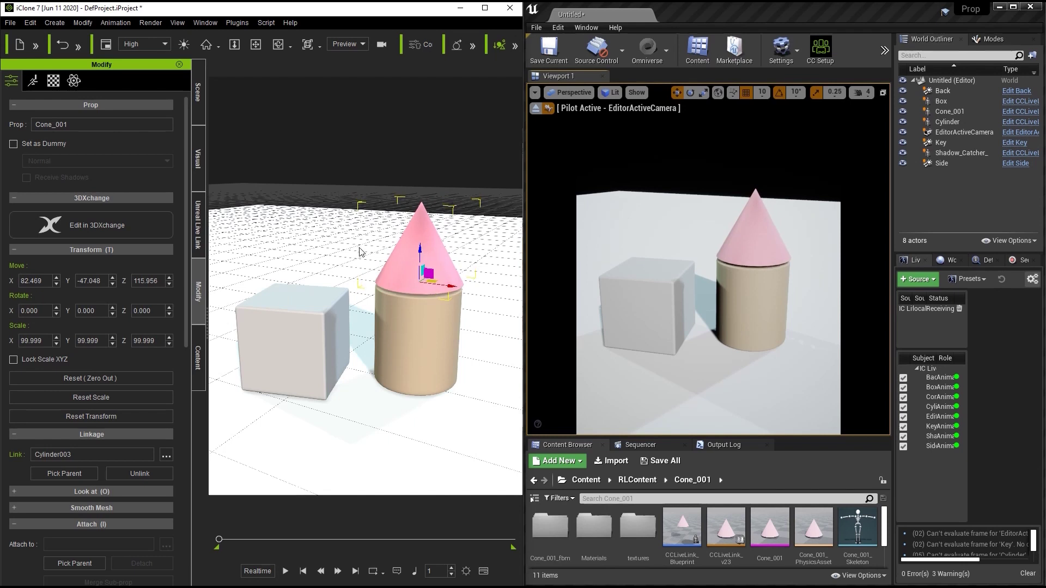
{"action": "left_click", "coordinate": [198, 93]}
{"action": "left_click", "coordinate": [65, 142]}
{"action": "left_click", "coordinate": [68, 155]}
{"action": "left_click", "coordinate": [71, 169]}
{"action": "left_click", "coordinate": [60, 155]}
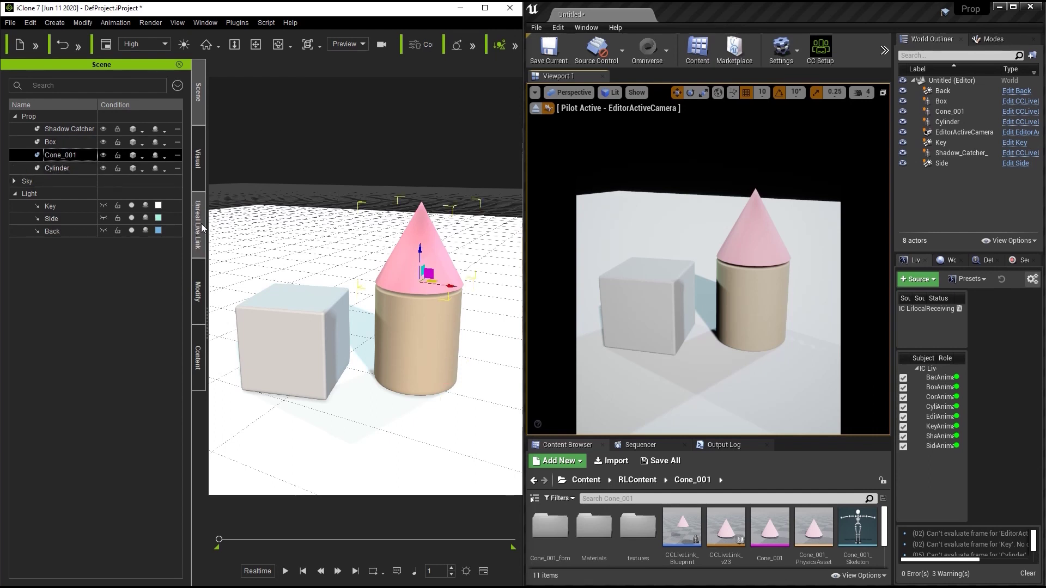
- Unlink Cone_001 from its Cylinder parent and collapse the Linkage settings
{"action": "left_click", "coordinate": [201, 277]}
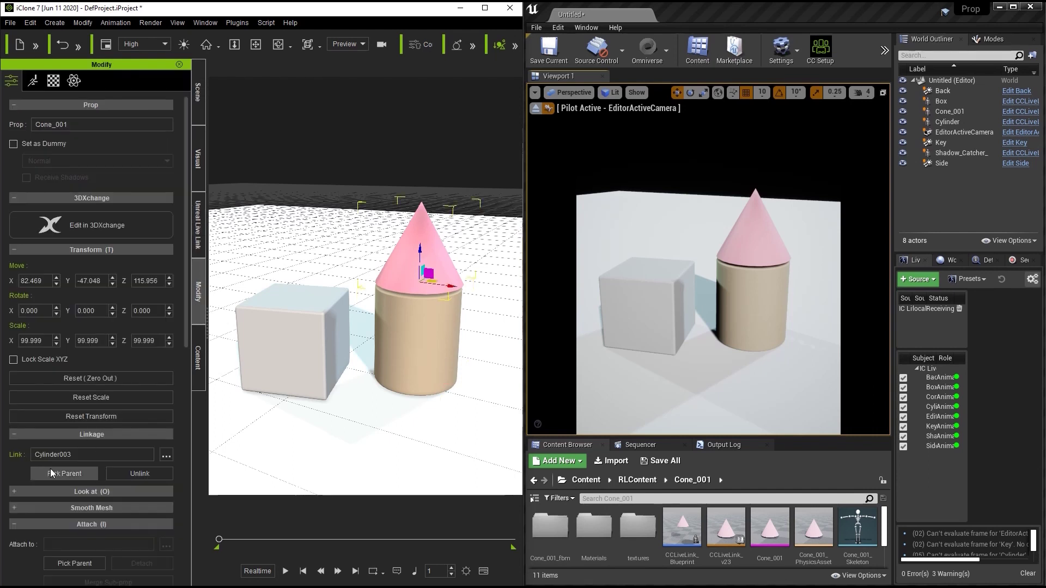
{"action": "left_click", "coordinate": [136, 473]}
{"action": "left_click", "coordinate": [82, 435]}
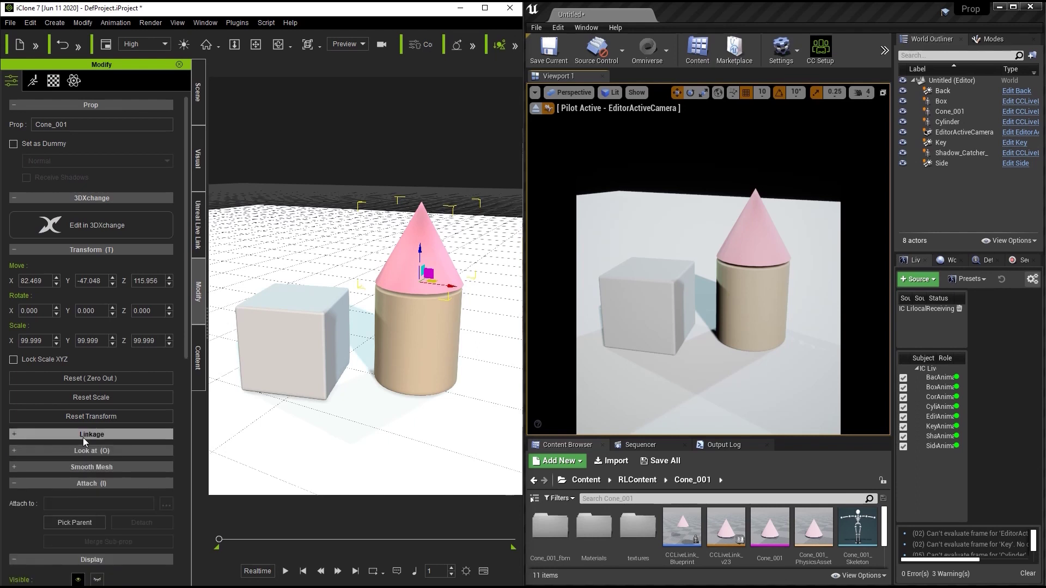
- Attach Cone_001 to the Cylinder as its parent and select the cone's nested entry in the scene list
{"action": "left_click", "coordinate": [74, 522]}
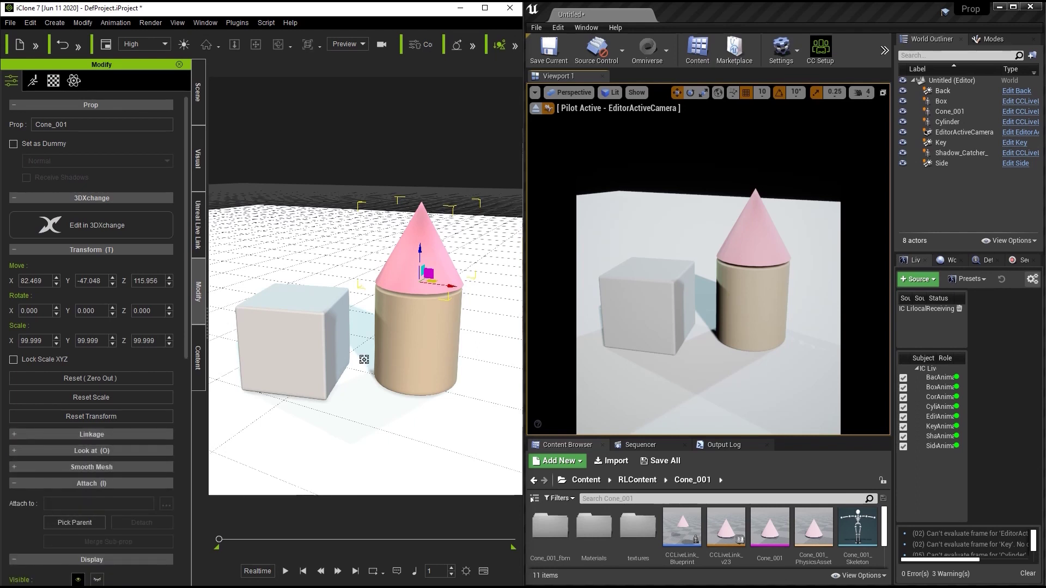
{"action": "left_click", "coordinate": [400, 335]}
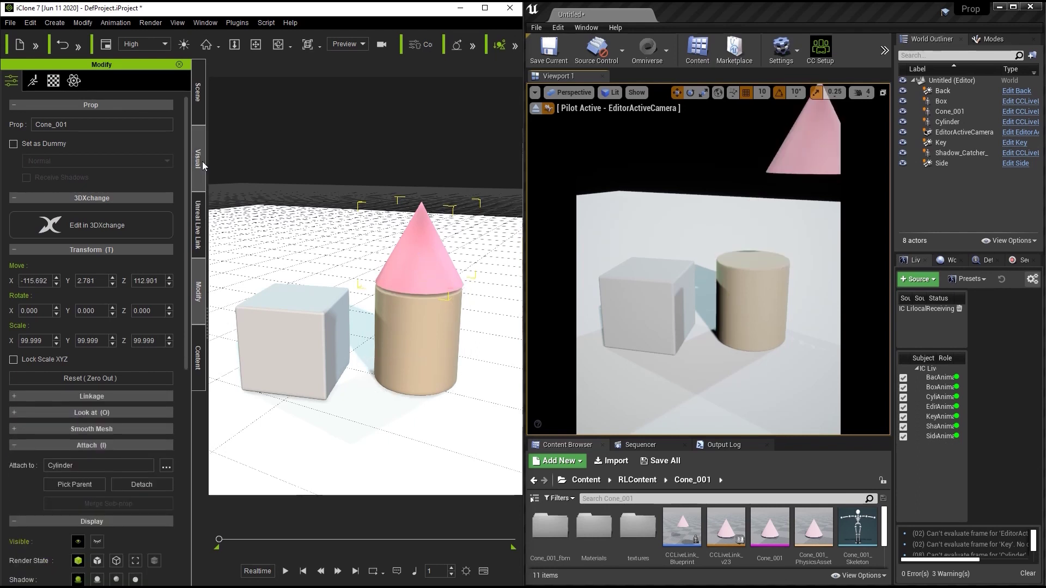
{"action": "left_click", "coordinate": [205, 105]}
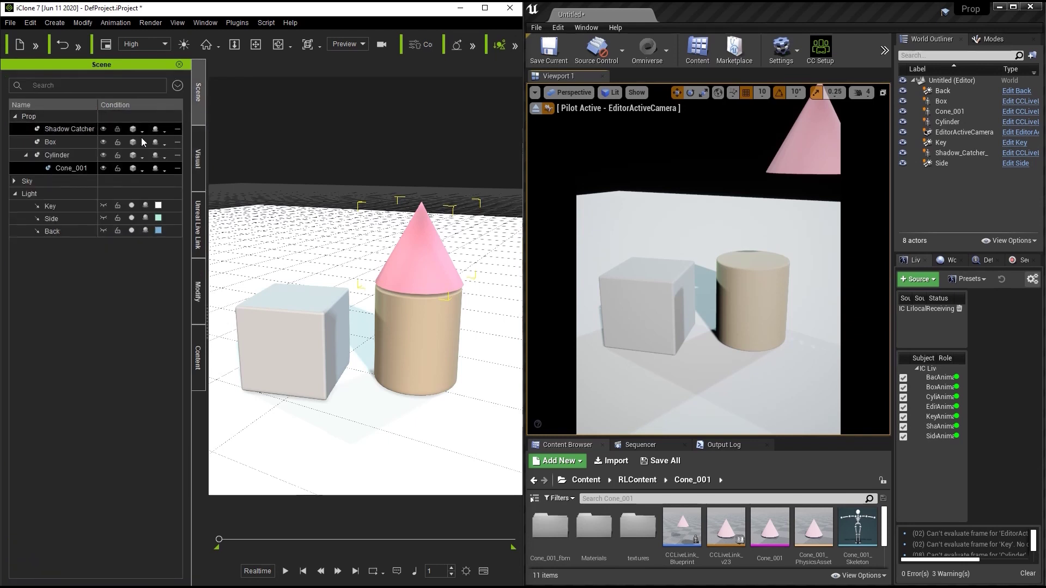
{"action": "double_click", "coordinate": [76, 169]}
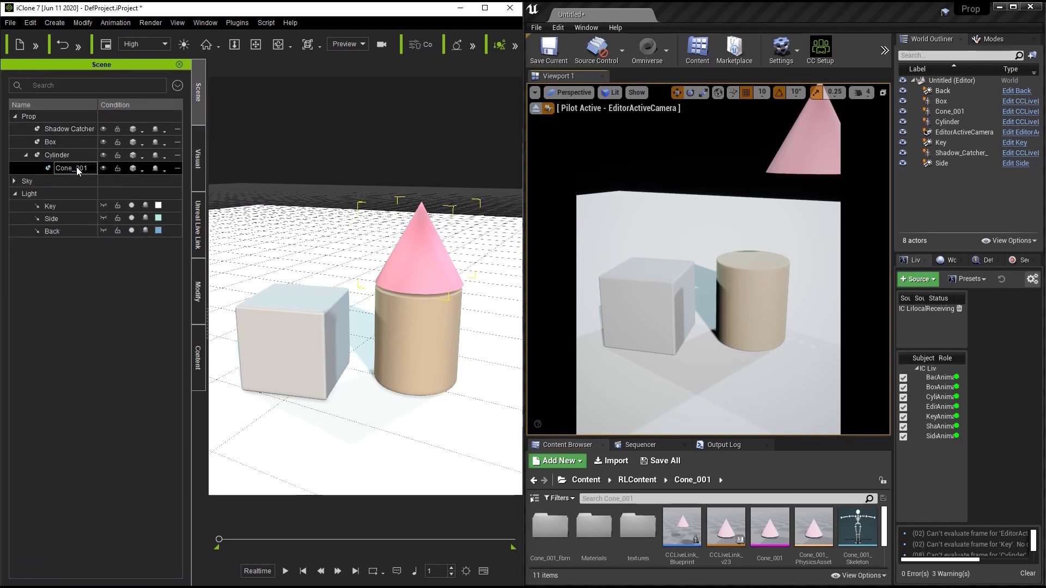
- Check which props the Unreal Live Link list offers for linking and select the Cylinder in iClone
{"action": "left_click", "coordinate": [200, 221]}
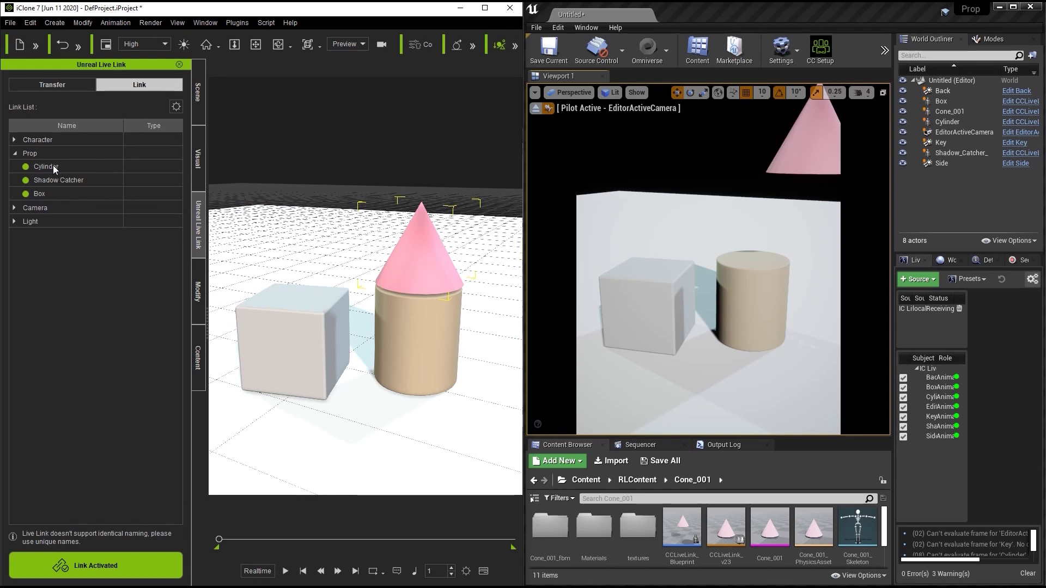
{"action": "left_click", "coordinate": [799, 161]}
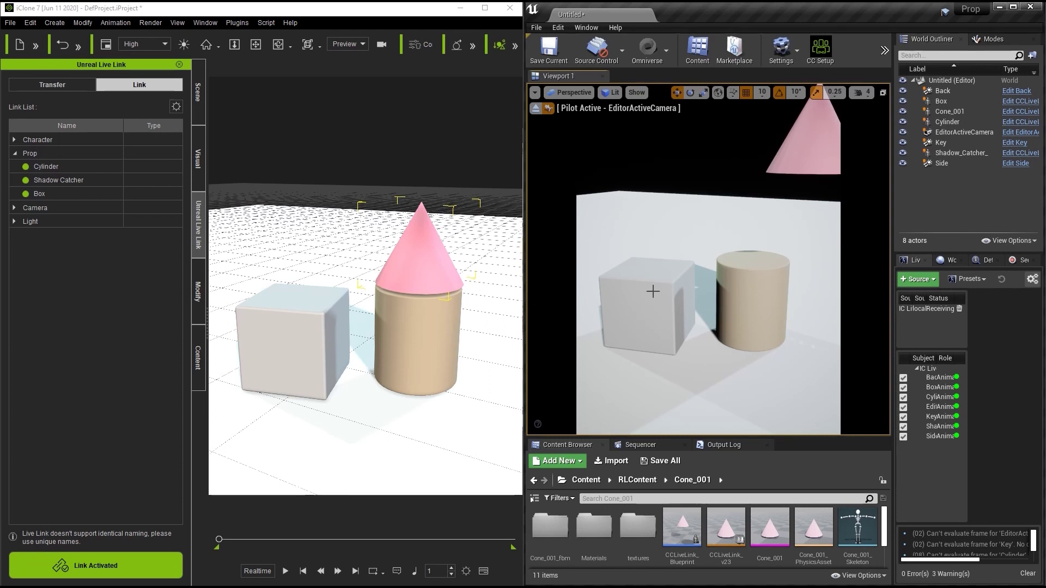
{"action": "left_click", "coordinate": [440, 364]}
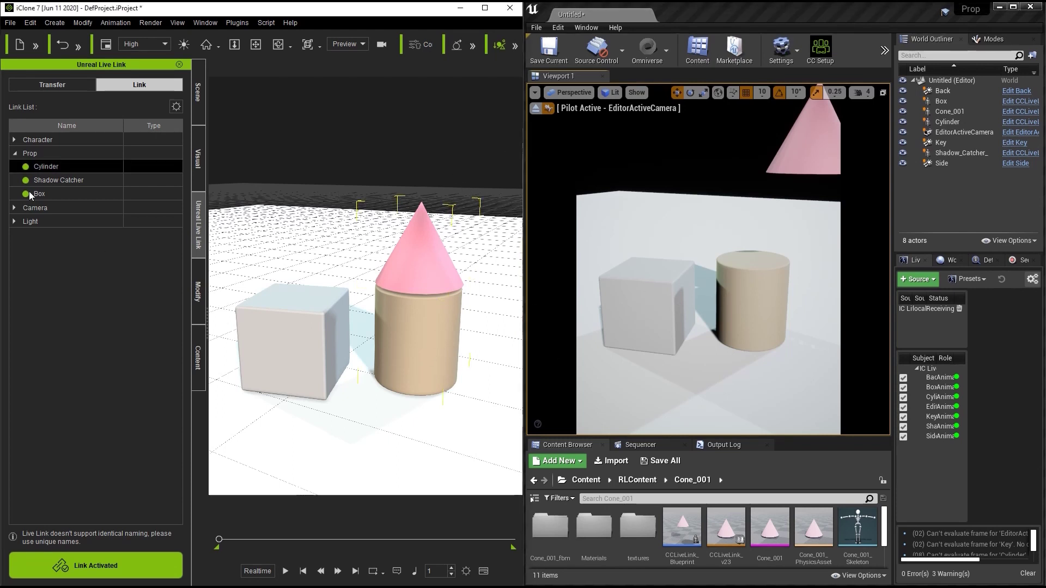
- Transfer only the Cylinder with its attached cone to Unreal, excluding the other props, cameras and lights, and select the leftover Cone_001 there
{"action": "left_click", "coordinate": [53, 86]}
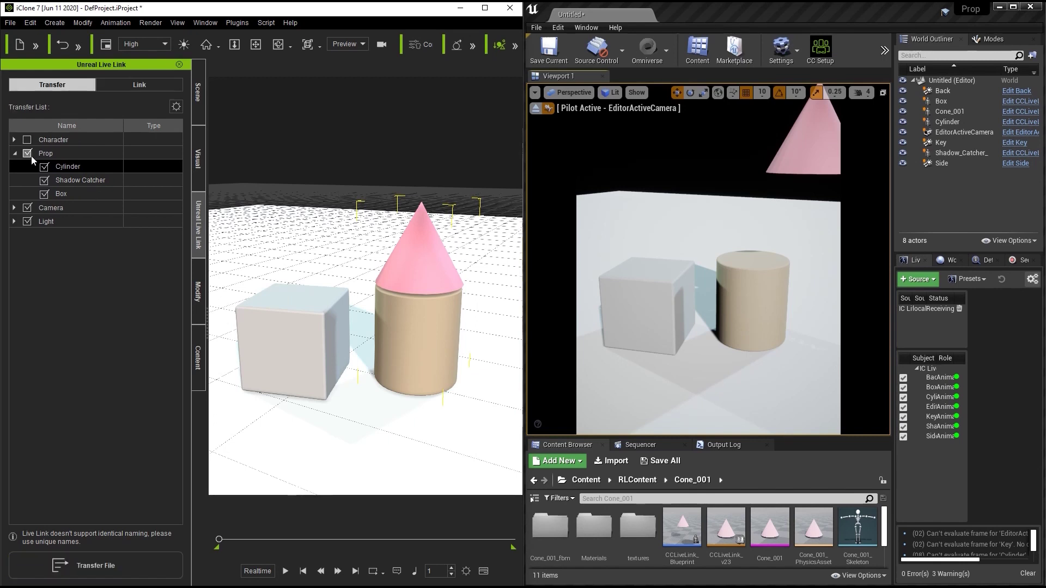
{"action": "left_click", "coordinate": [22, 207]}
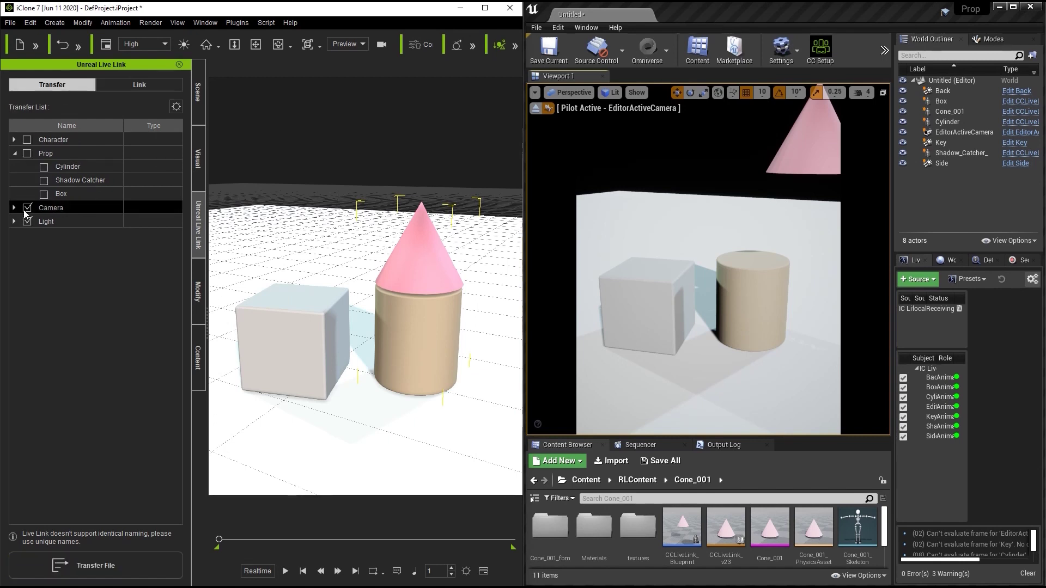
{"action": "left_click", "coordinate": [44, 167]}
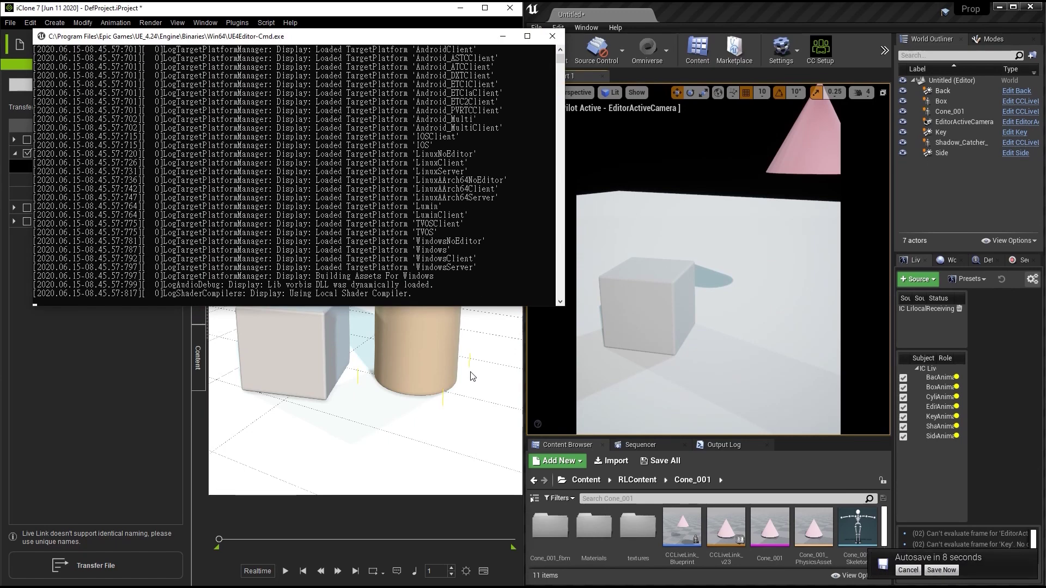
{"action": "left_click", "coordinate": [770, 308]}
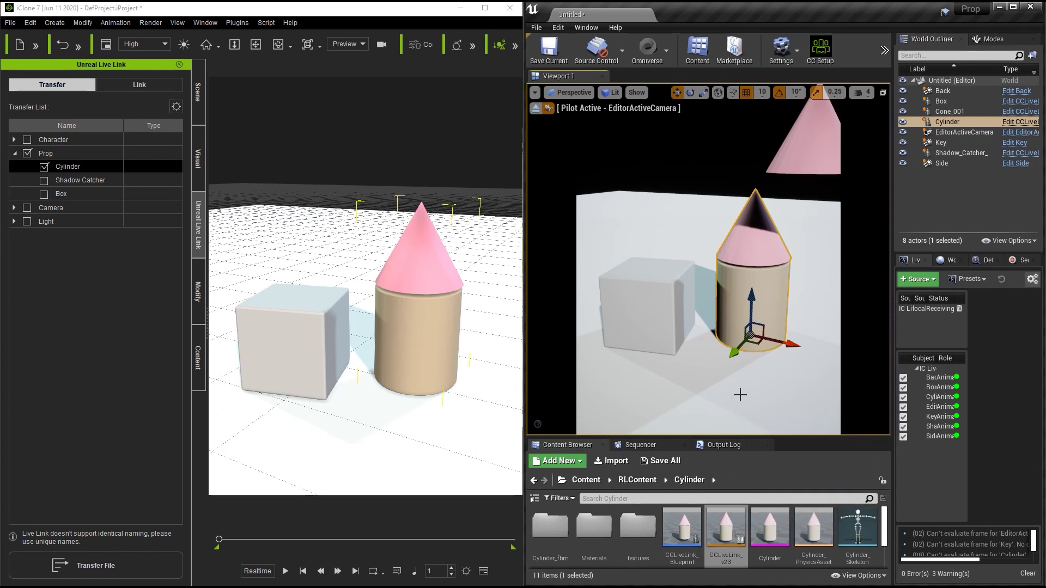
{"action": "left_click", "coordinate": [812, 169]}
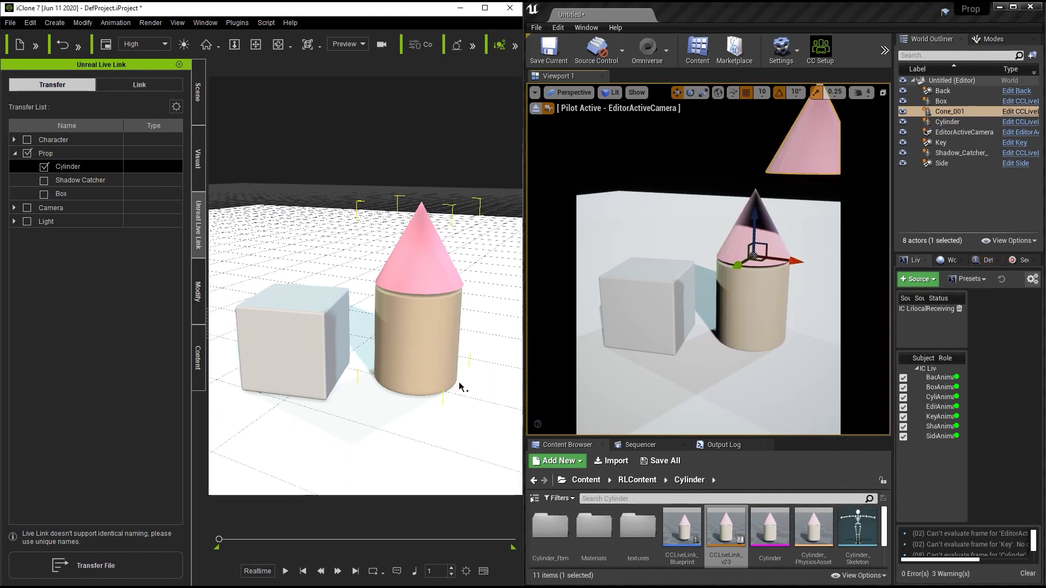
- Move the Cylinder forward in iClone and raise its attached cone so a gap separates the two
{"action": "left_click", "coordinate": [426, 355]}
{"action": "left_click_drag", "start_coordinate": [425, 368], "coordinate": [416, 392]}
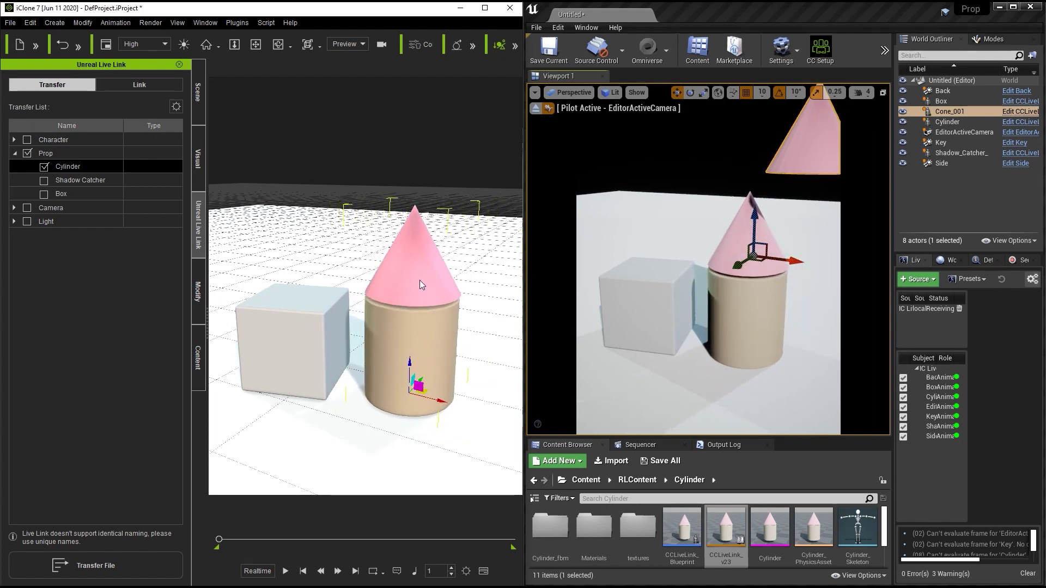
{"action": "left_click", "coordinate": [421, 285]}
{"action": "left_click_drag", "start_coordinate": [412, 257], "coordinate": [418, 249]}
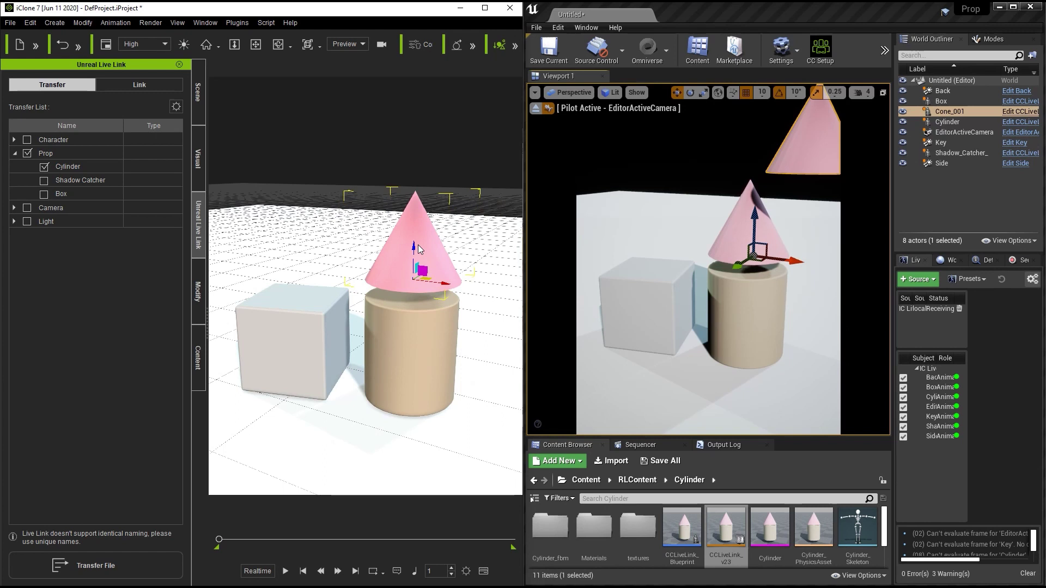
- Delete the leftover Cone_001 actor from the Unreal level
{"action": "left_click", "coordinate": [822, 145]}
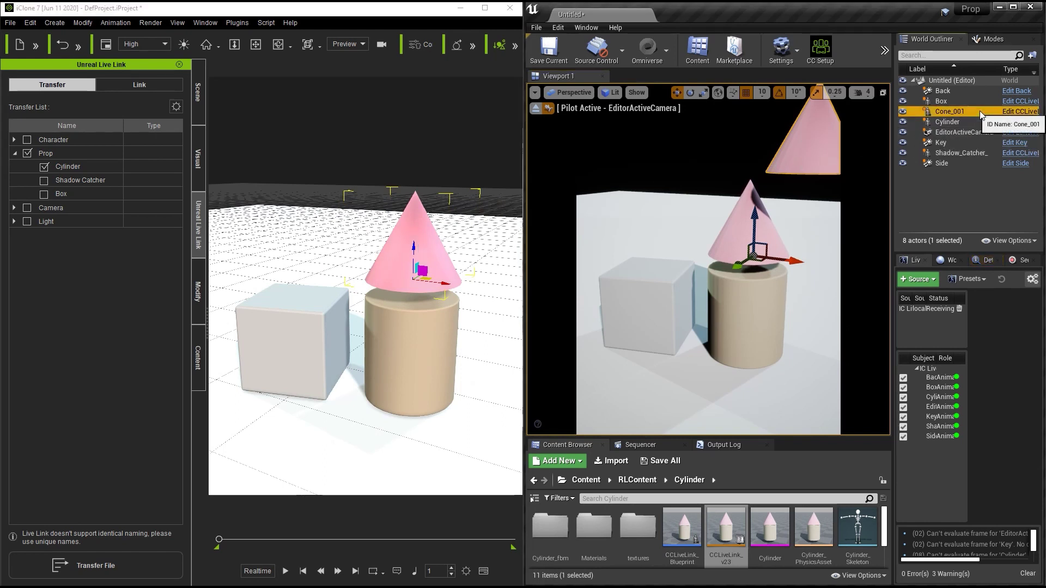
{"action": "key", "text": "Delete"}
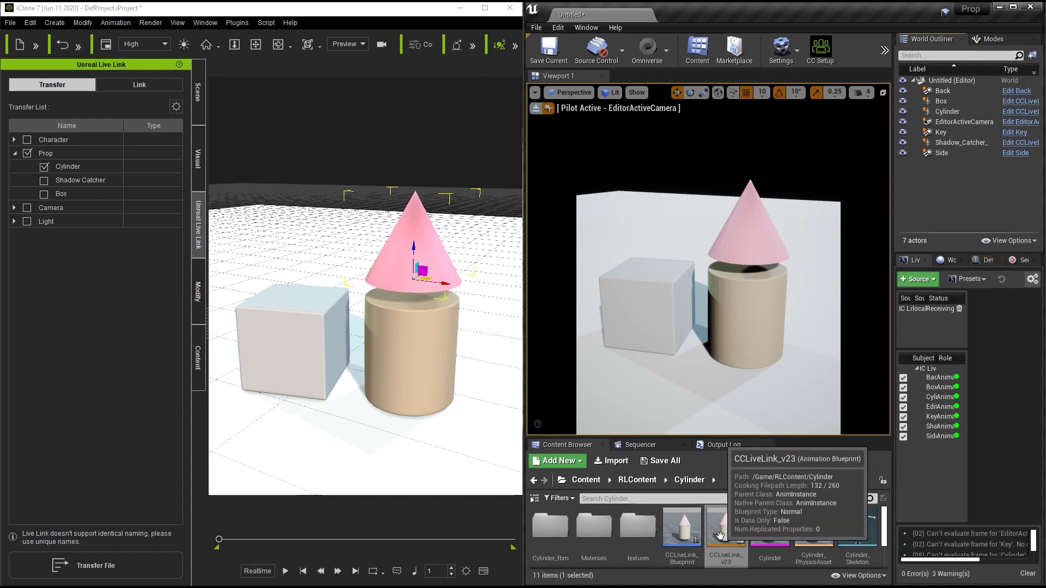
- Shift the Cylinder slightly backward in iClone and rotate the attached cone a little
{"action": "left_click", "coordinate": [404, 373]}
{"action": "mouse_move", "coordinate": [404, 393]}
{"action": "left_mouse_down"}
{"action": "mouse_move", "coordinate": [431, 410]}
{"action": "mouse_move", "coordinate": [415, 383]}
{"action": "left_mouse_up"}
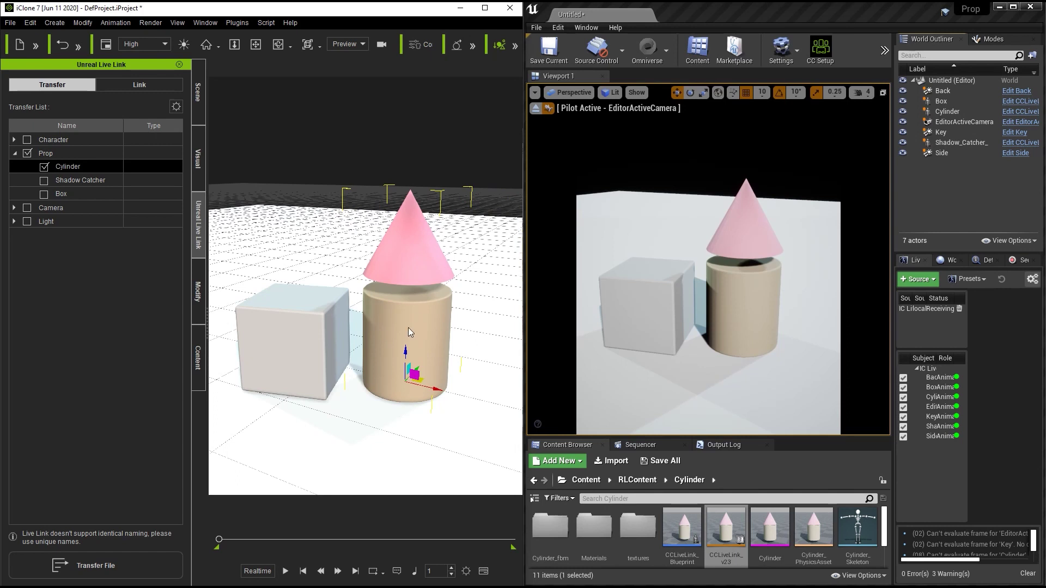
{"action": "left_click", "coordinate": [418, 264]}
{"action": "key", "text": "e"}
{"action": "mouse_move", "coordinate": [417, 264]}
{"action": "left_mouse_down"}
{"action": "mouse_move", "coordinate": [423, 272]}
{"action": "mouse_move", "coordinate": [413, 264]}
{"action": "left_mouse_up"}
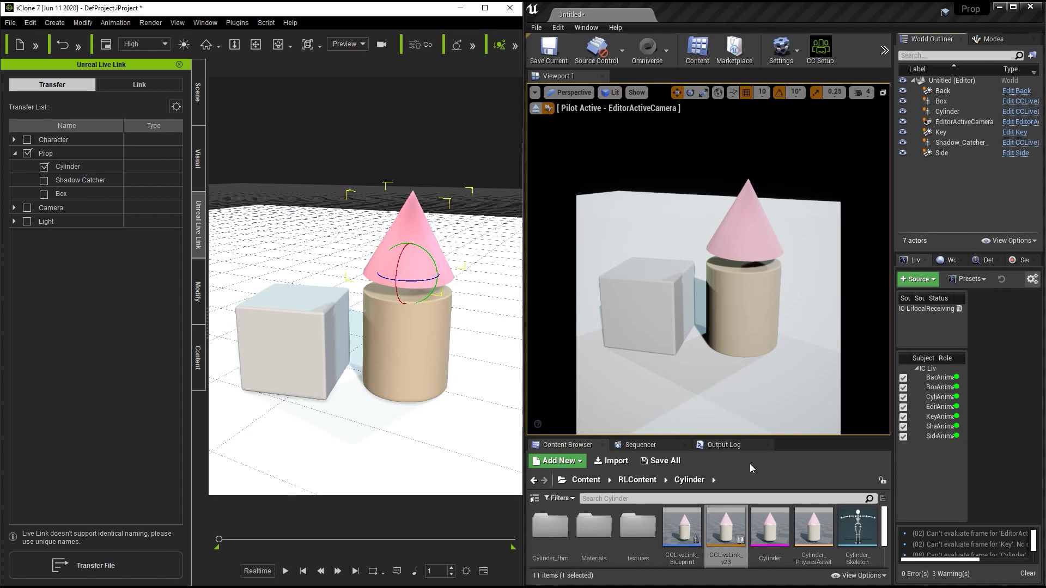
- Open the Cylinder mesh in Unreal, inspect its skeleton tree and combined geometry, and close the editor
{"action": "double_click", "coordinate": [774, 527]}
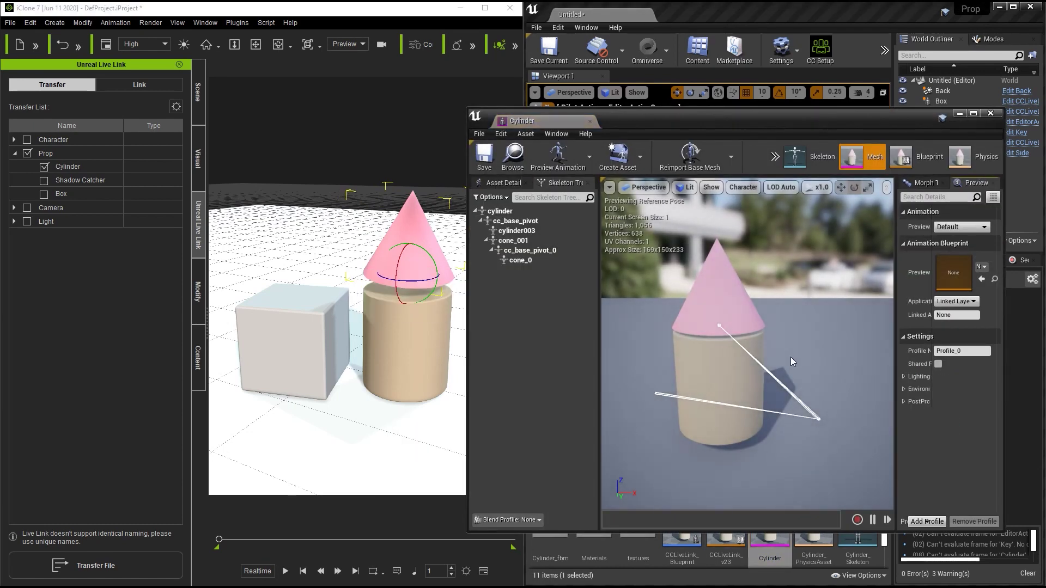
{"action": "mouse_move", "coordinate": [794, 377]}
{"action": "left_mouse_down"}
{"action": "mouse_move", "coordinate": [794, 403]}
{"action": "mouse_move", "coordinate": [795, 381]}
{"action": "left_mouse_up"}
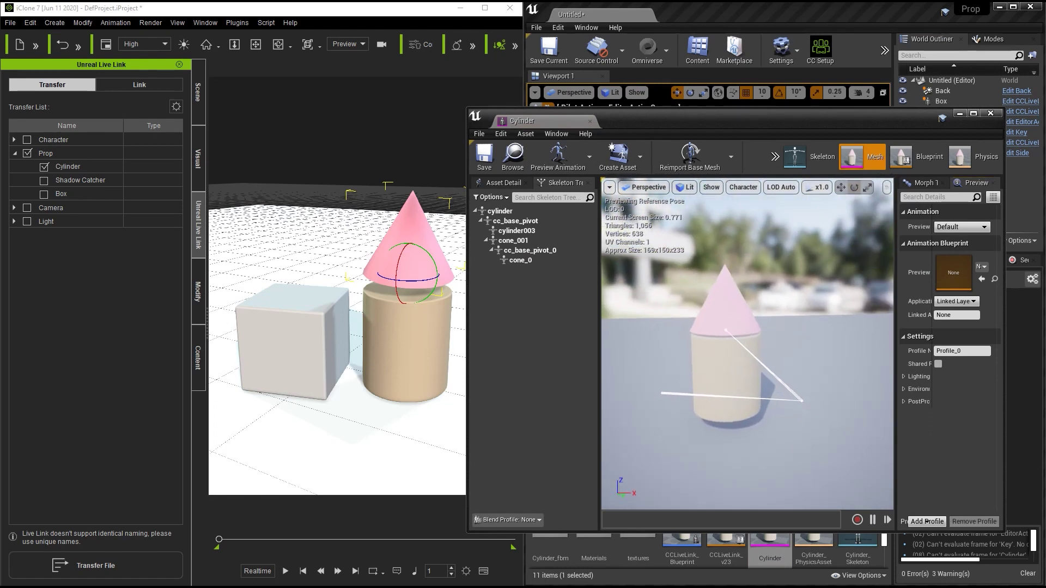
{"action": "left_click", "coordinate": [990, 114]}
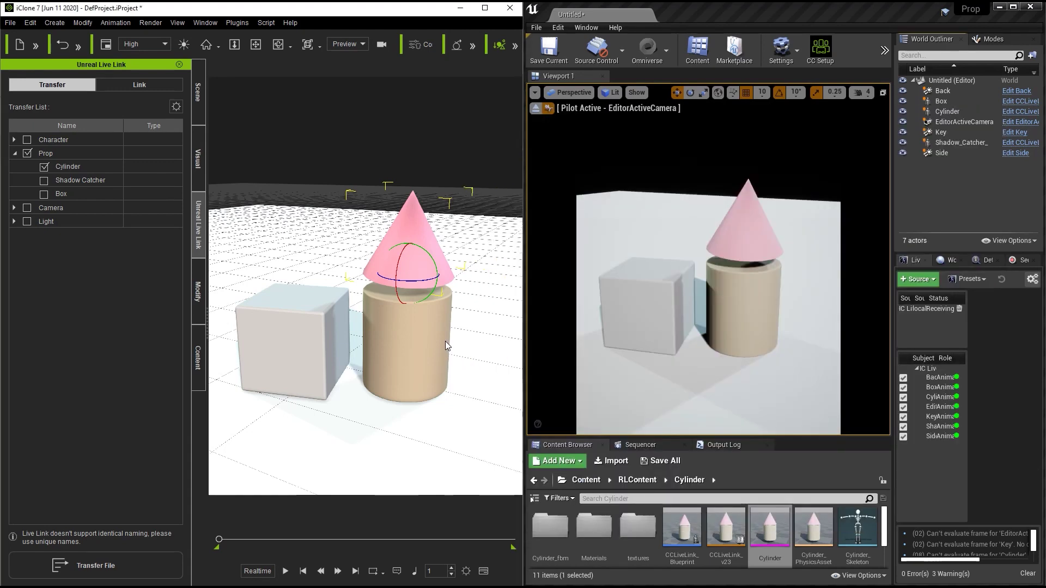
- Select the Cylinder in iClone, and examine the Box and Shadow_Catcher_ actors in the Unreal level
{"action": "left_click", "coordinate": [309, 349]}
{"action": "left_click", "coordinate": [392, 334]}
{"action": "left_click", "coordinate": [650, 308]}
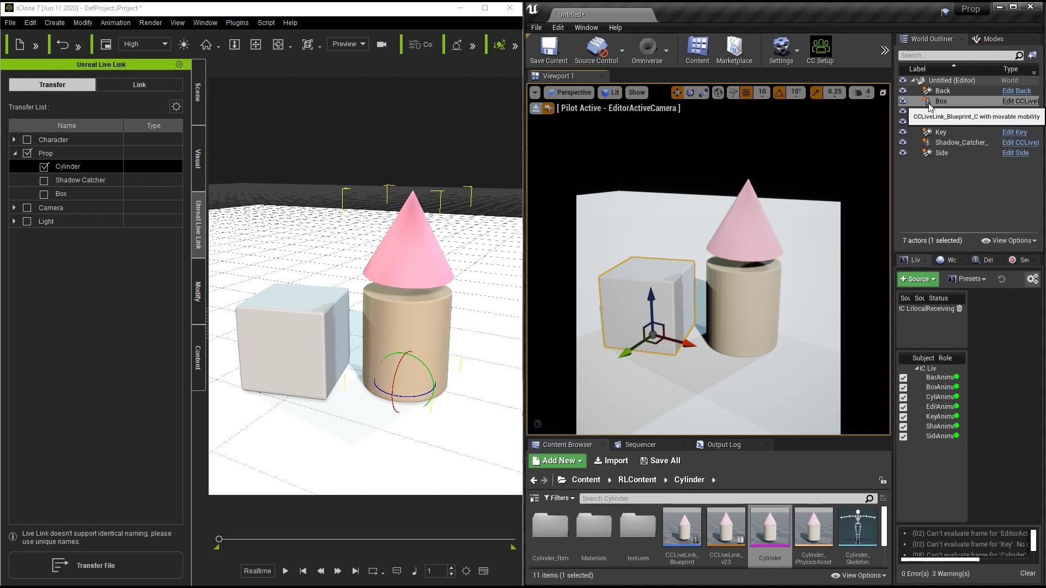
{"action": "left_click", "coordinate": [956, 143]}
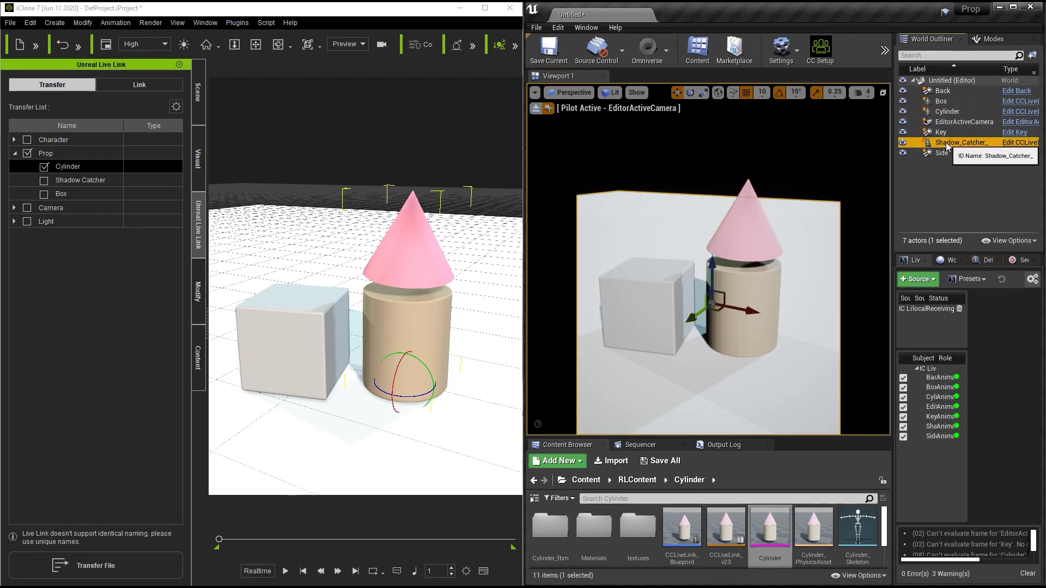
- Open the Shadow_Catcher_ actor's skeletal mesh and examine the shadow_catcher_, cc_base_pivot and plane_001 bones
{"action": "left_click", "coordinate": [975, 260]}
{"action": "double_click", "coordinate": [921, 504]}
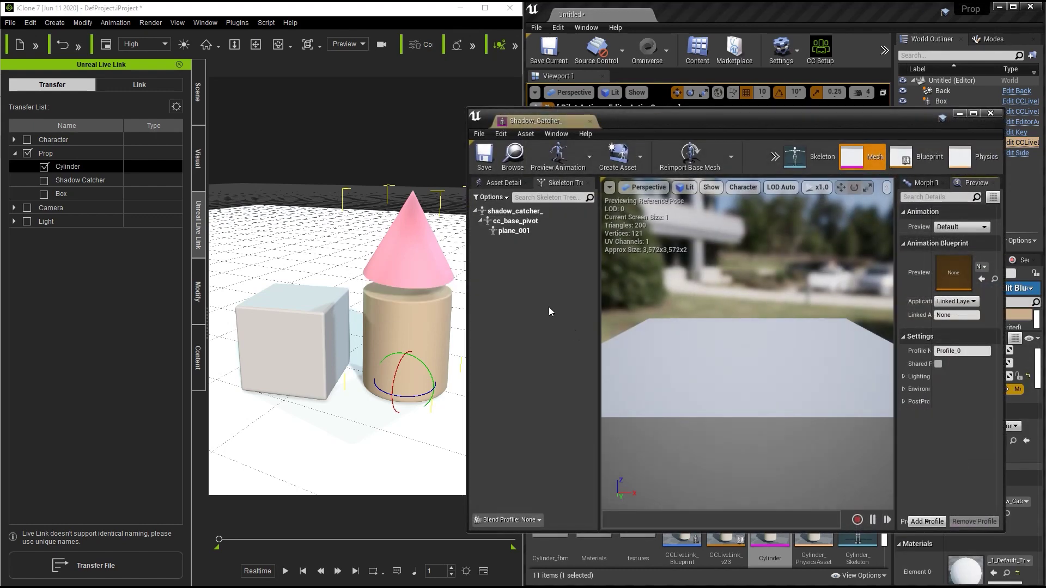
{"action": "left_click", "coordinate": [510, 213]}
{"action": "left_click", "coordinate": [512, 221]}
{"action": "left_click", "coordinate": [513, 230]}
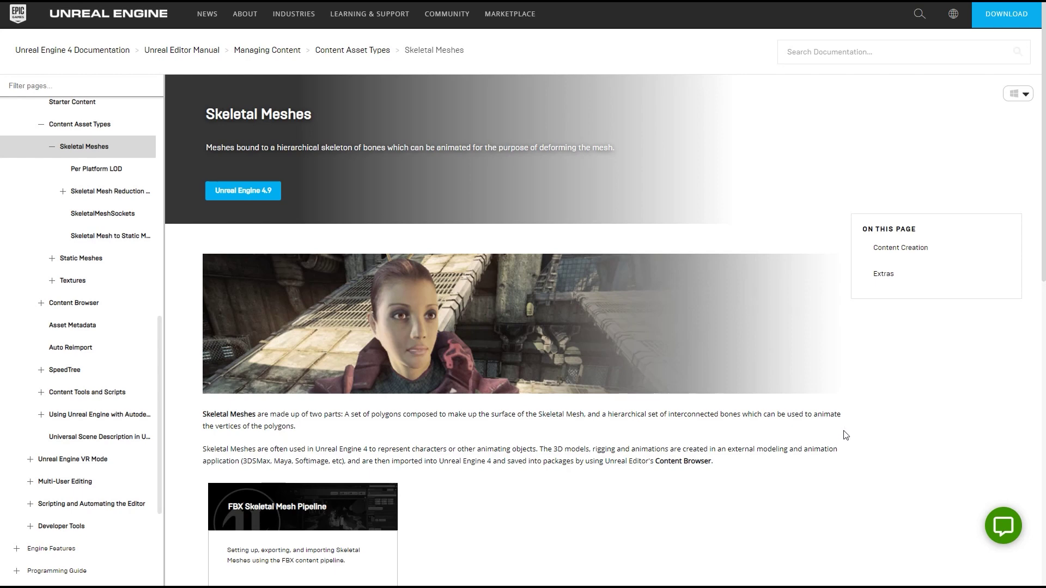
- Switch to the Unreal Engine 4 documentation, read the Skeletal Meshes page and open the Static Meshes page
{"action": "scroll", "coordinate": [844, 434], "scroll_direction": "down", "scroll_amount": 1}
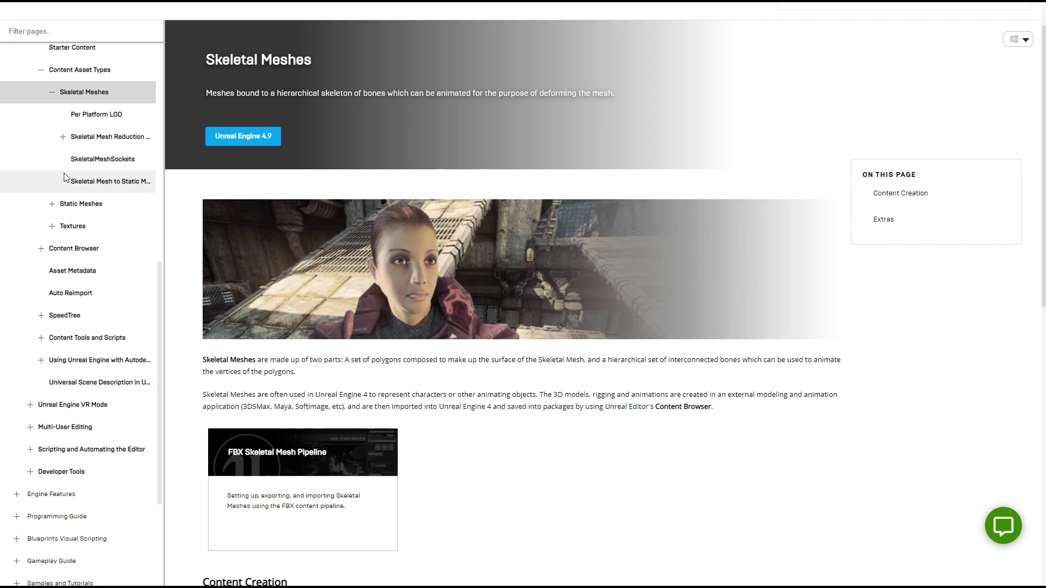
{"action": "left_click", "coordinate": [80, 204]}
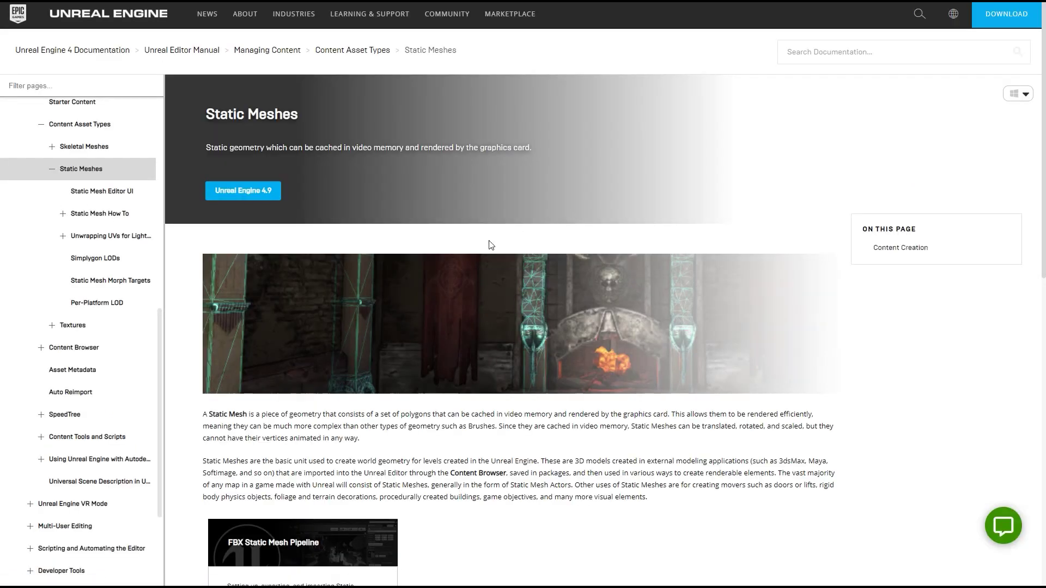